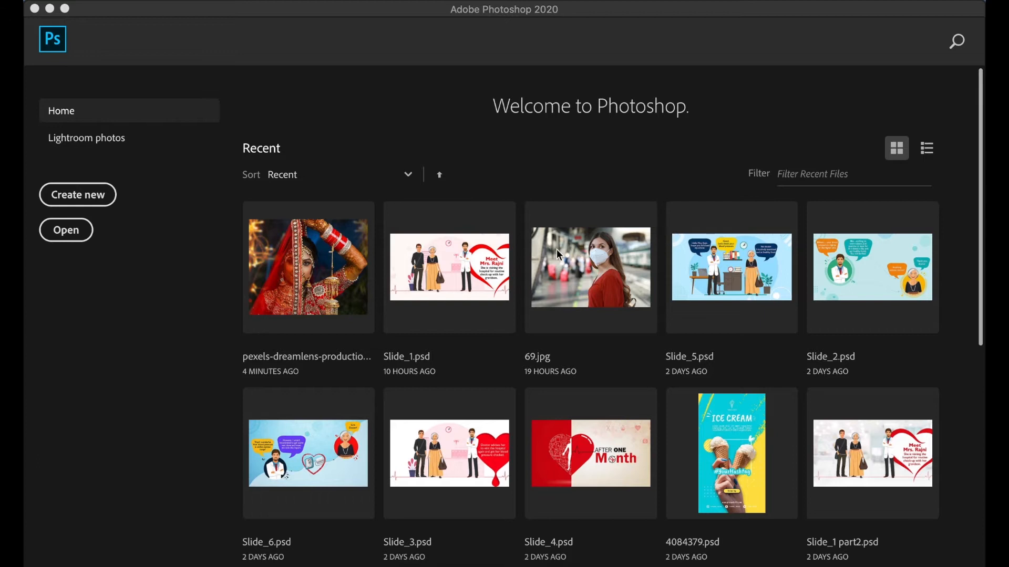
- Create a new Photo document at Landscape, 2 x 3 size, 3 by 2 inches, 300 pixels/inch, RGB Color with white background
{"action": "left_click", "coordinate": [74, 203]}
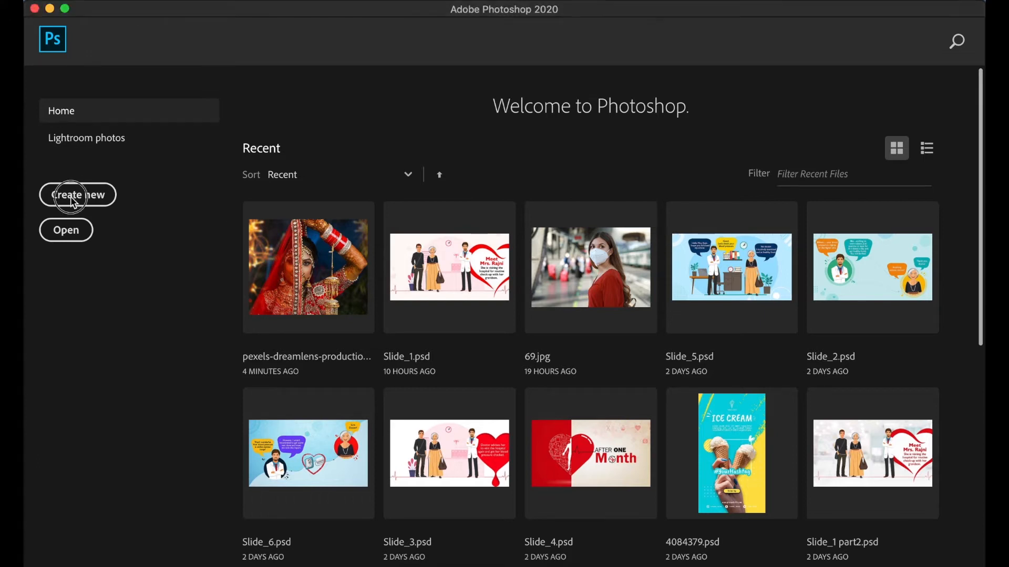
{"action": "left_click", "coordinate": [80, 200]}
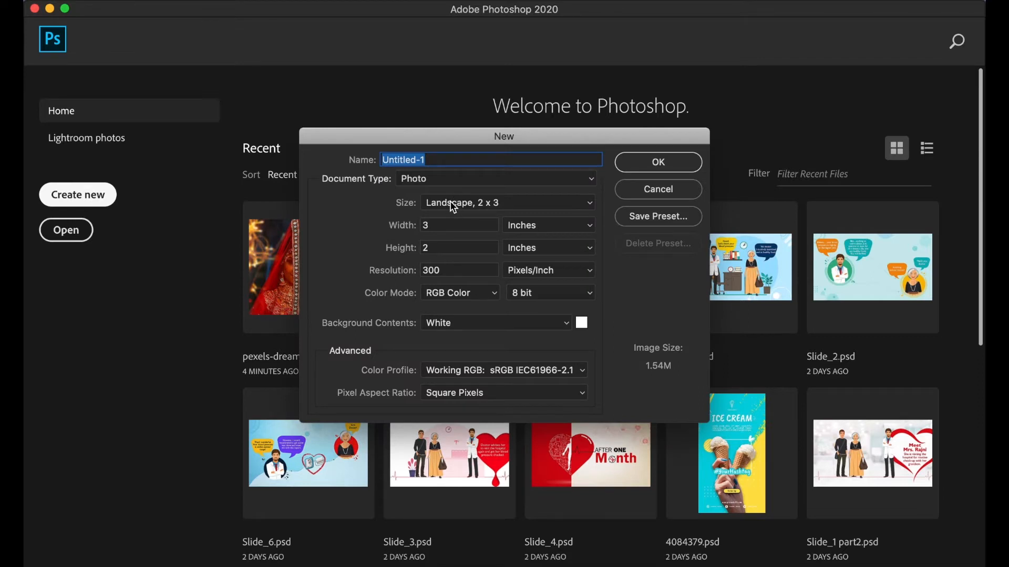
{"action": "left_click", "coordinate": [465, 180]}
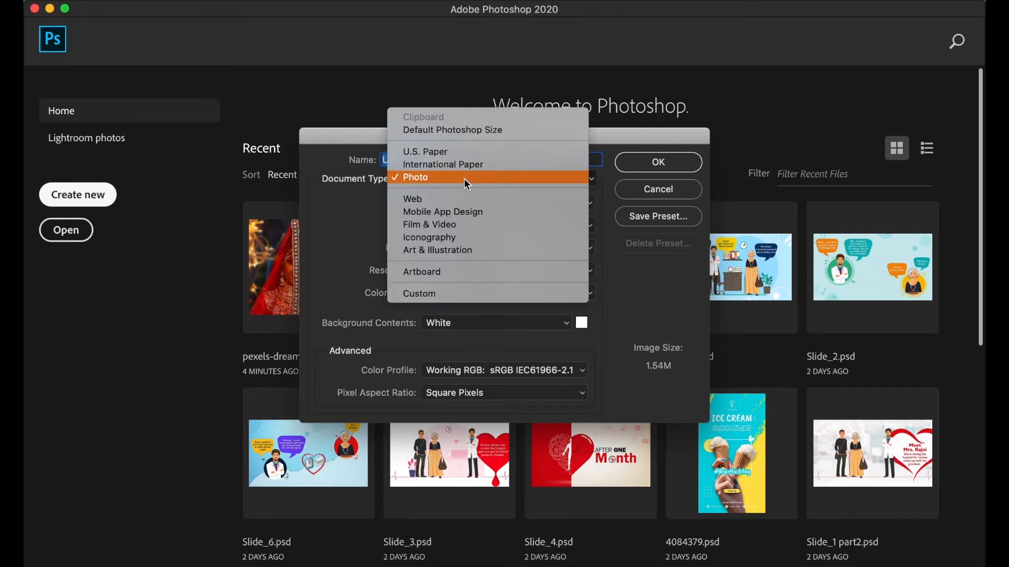
{"action": "left_click", "coordinate": [434, 181]}
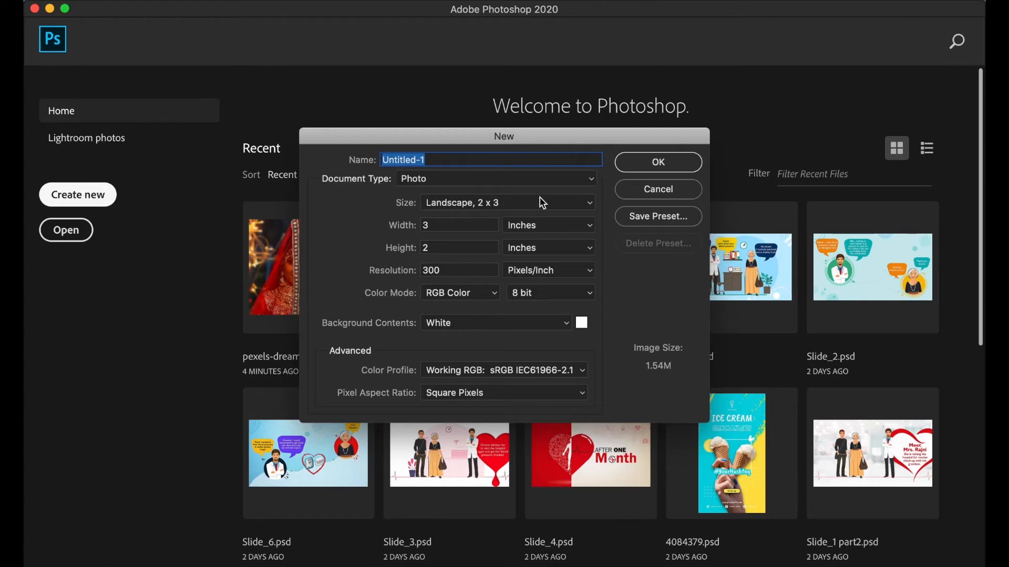
{"action": "left_click", "coordinate": [675, 163]}
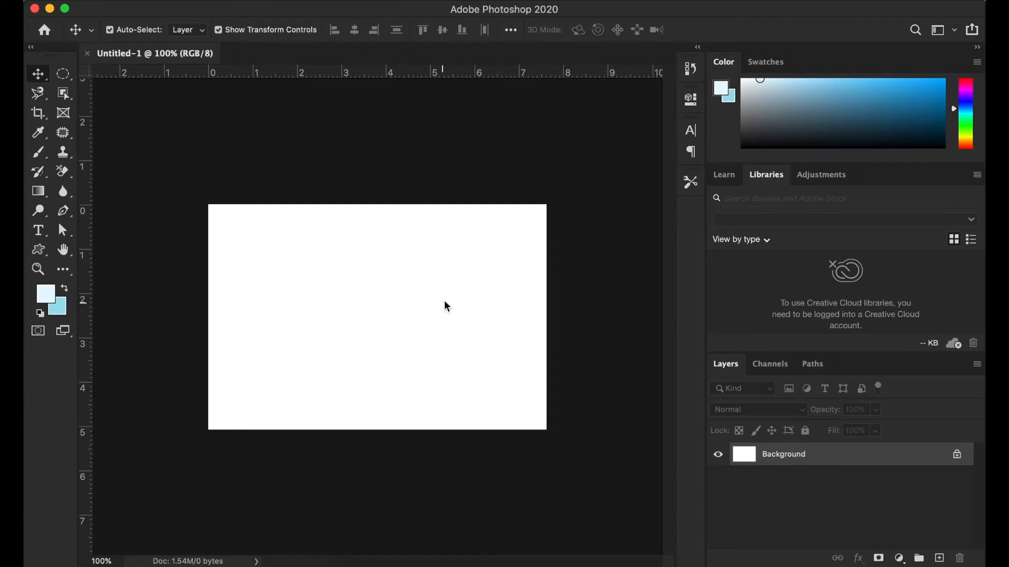
- Try to move the locked Background layer of the blank document, without converting it to a normal layer
{"action": "left_click", "coordinate": [329, 269]}
{"action": "left_click", "coordinate": [309, 342]}
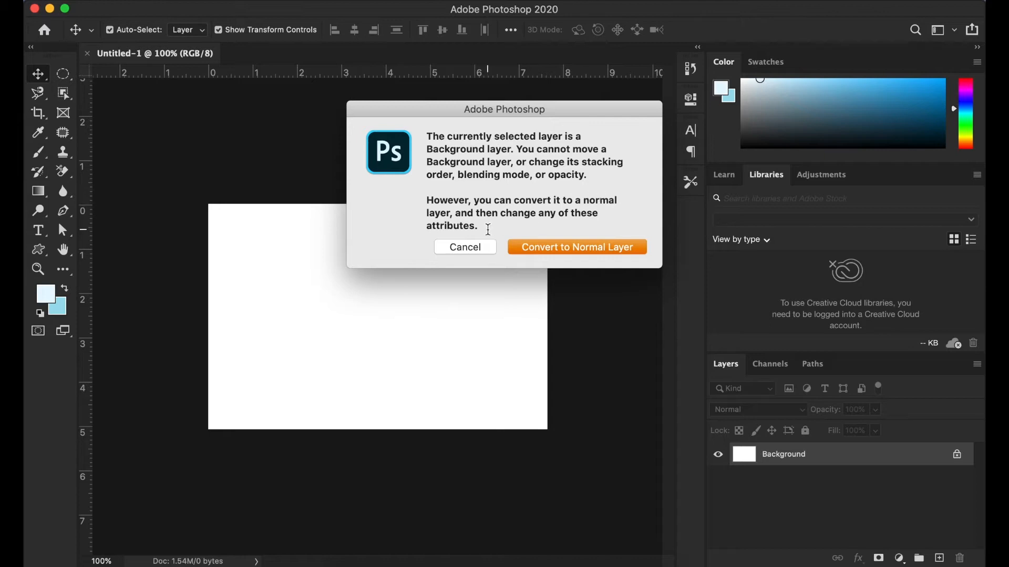
{"action": "left_click", "coordinate": [465, 247]}
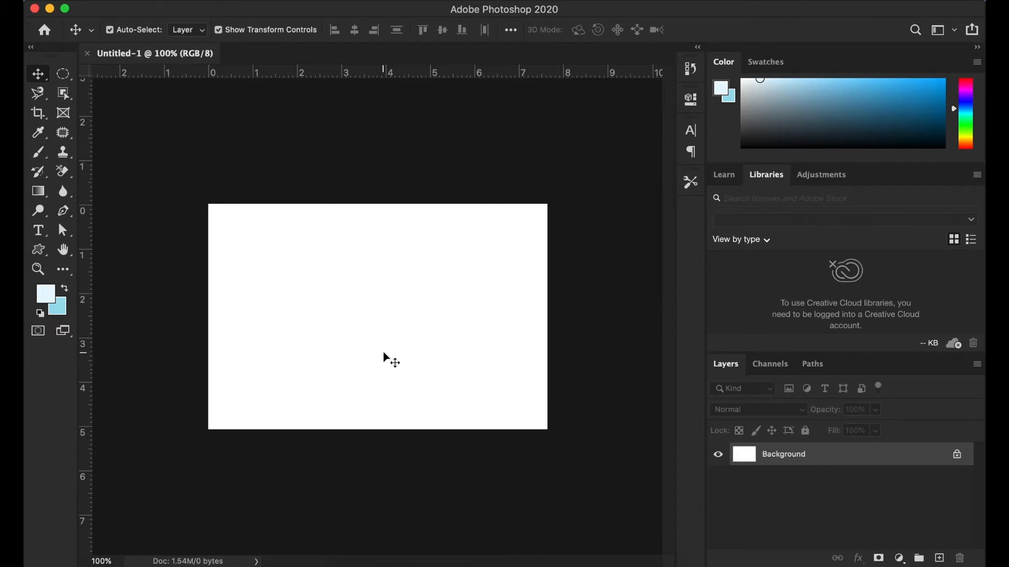
- Open the image pexels-dreamlens-production-3711677.jpg from the Downloads folder
{"action": "left_click", "coordinate": [143, 8]}
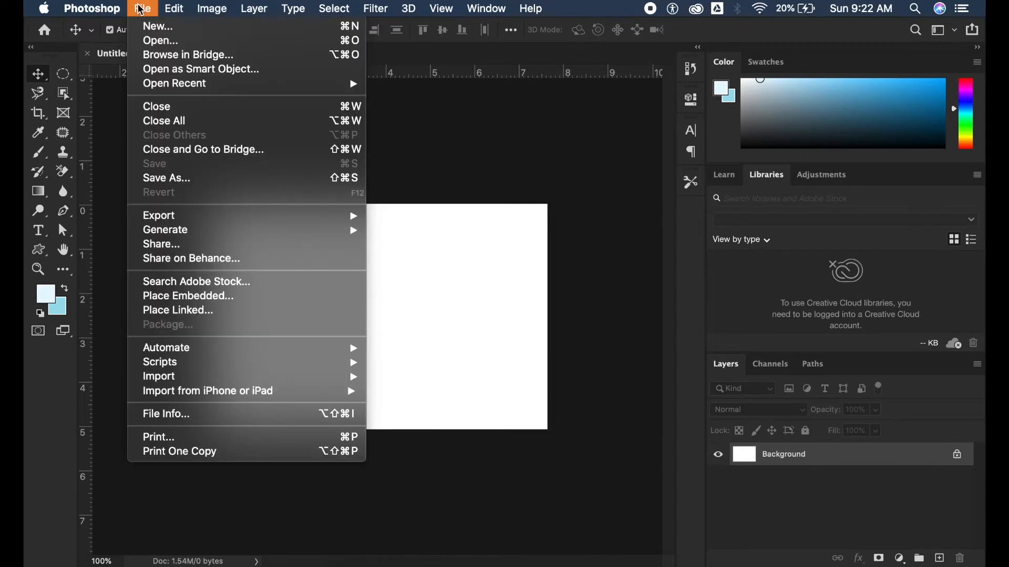
{"action": "left_click", "coordinate": [155, 46]}
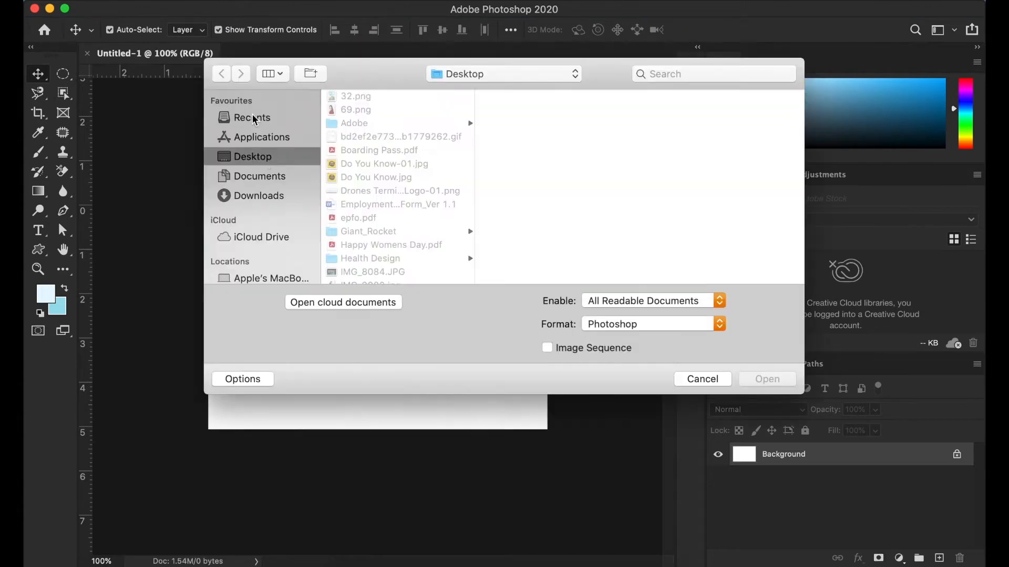
{"action": "left_click", "coordinate": [262, 198]}
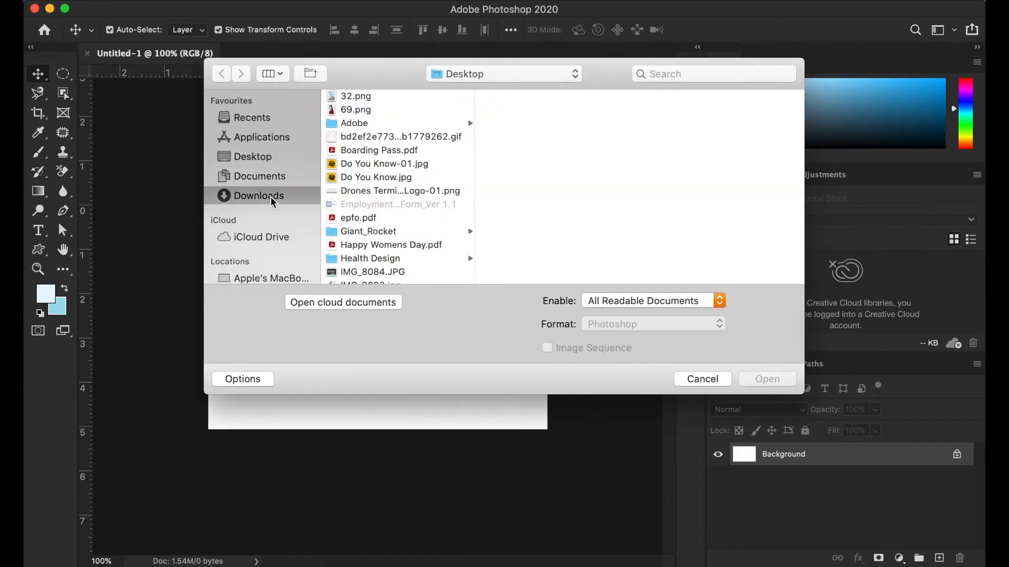
{"action": "scroll", "coordinate": [371, 225], "scroll_direction": "down", "scroll_amount": 3}
{"action": "scroll", "coordinate": [370, 224], "scroll_direction": "down", "scroll_amount": 10}
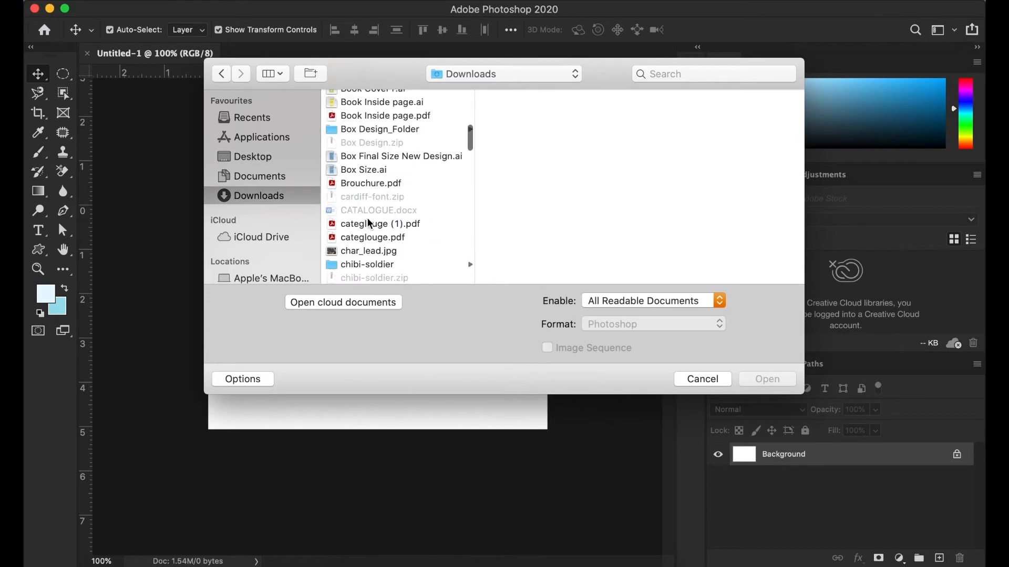
{"action": "scroll", "coordinate": [370, 225], "scroll_direction": "down", "scroll_amount": 10}
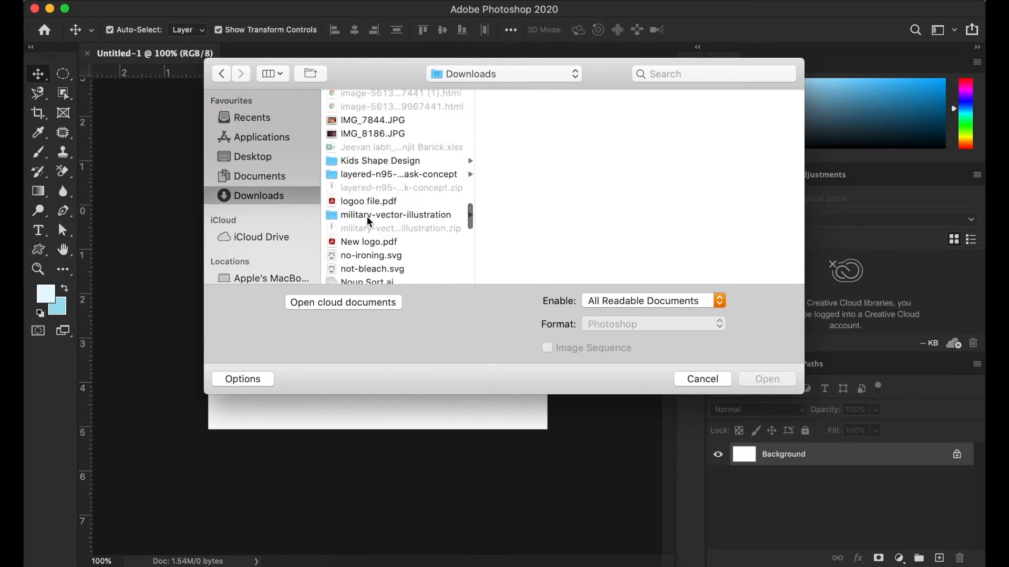
{"action": "left_click", "coordinate": [372, 120]}
{"action": "scroll", "coordinate": [377, 208], "scroll_direction": "down", "scroll_amount": 6}
{"action": "scroll", "coordinate": [377, 208], "scroll_direction": "down", "scroll_amount": 8}
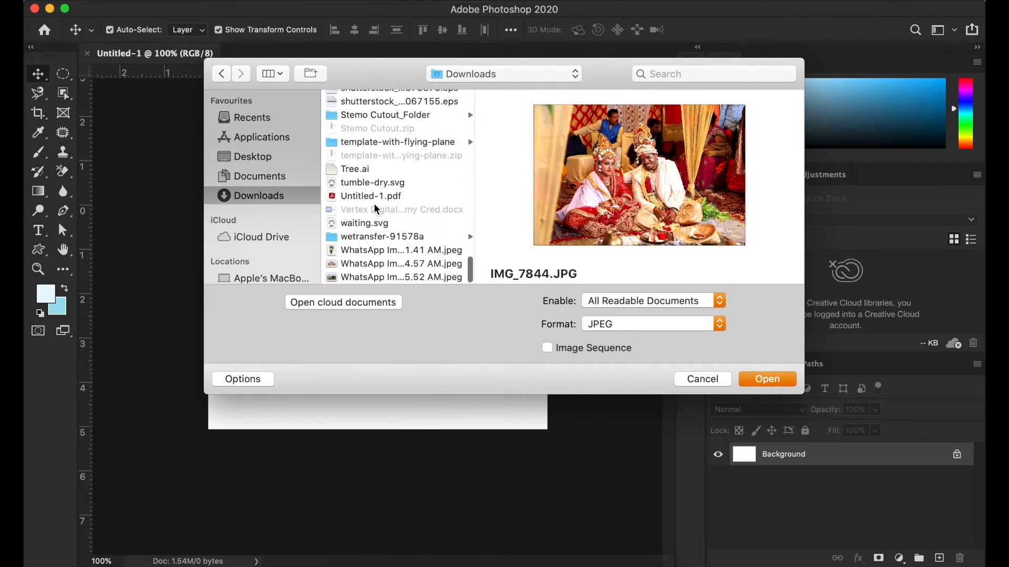
{"action": "scroll", "coordinate": [376, 226], "scroll_direction": "up", "scroll_amount": 10}
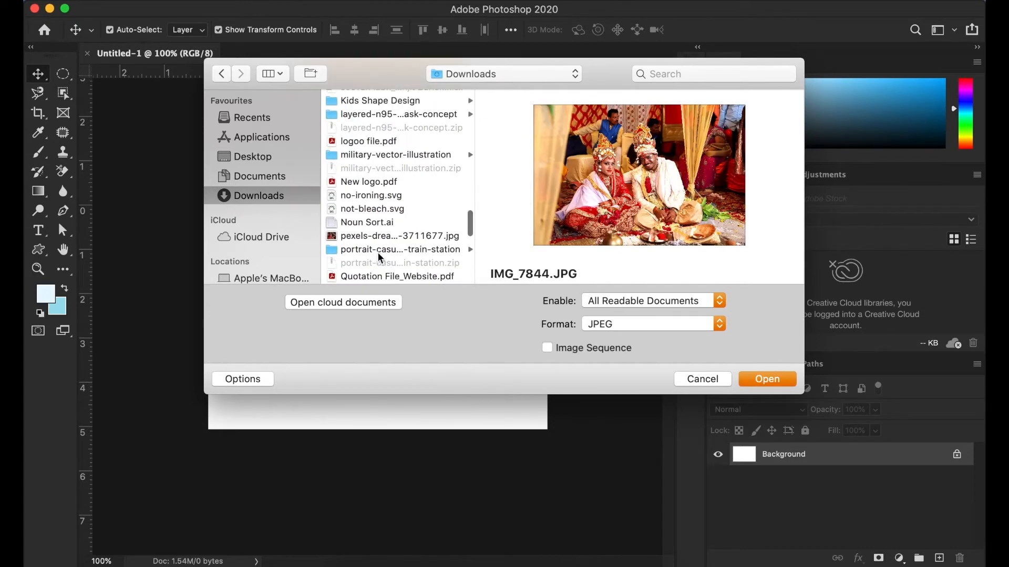
{"action": "left_click", "coordinate": [371, 236]}
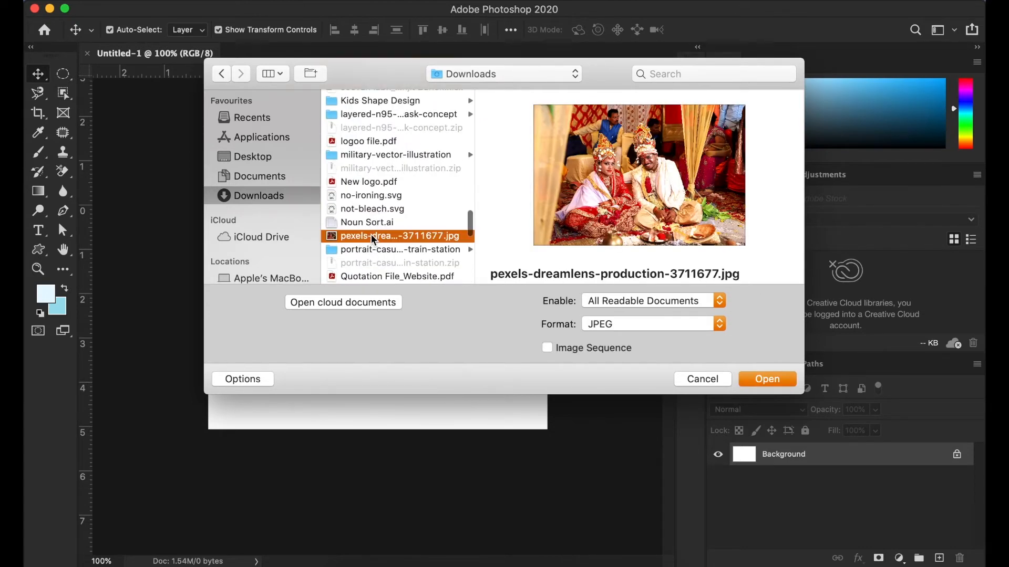
{"action": "left_click", "coordinate": [751, 380]}
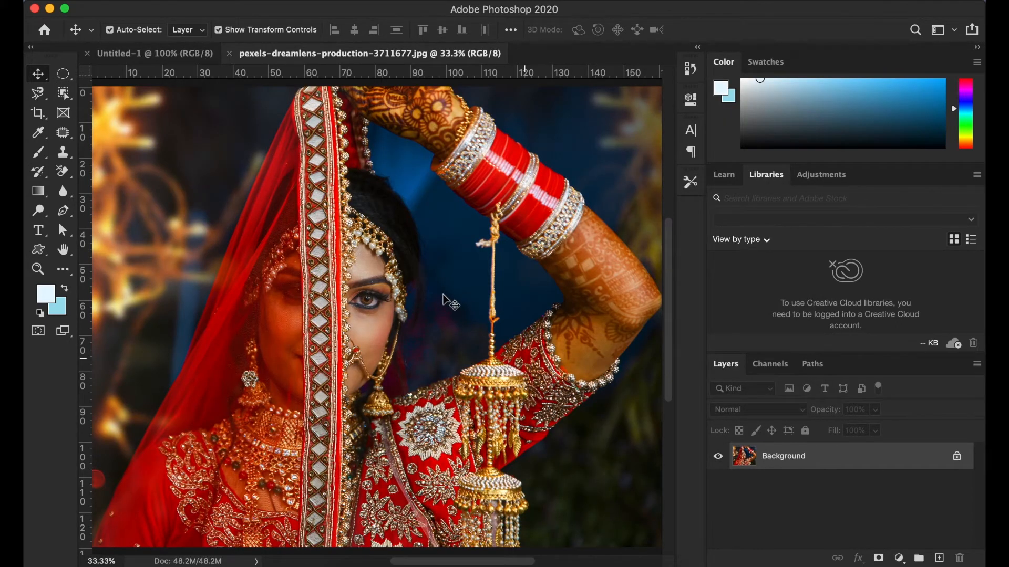
- Convert the photo's Background into a normal layer named Wedding, with the Red colour label and Normal blend mode
{"action": "key", "text": "super+0"}
{"action": "scroll", "coordinate": [431, 300], "scroll_direction": "down", "scroll_amount": 3}
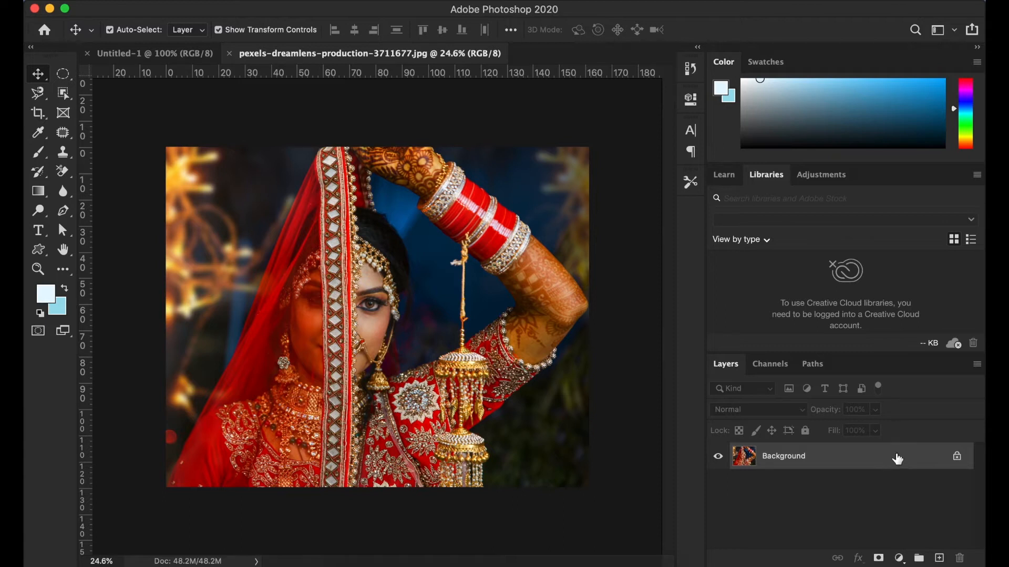
{"action": "double_click", "coordinate": [832, 460]}
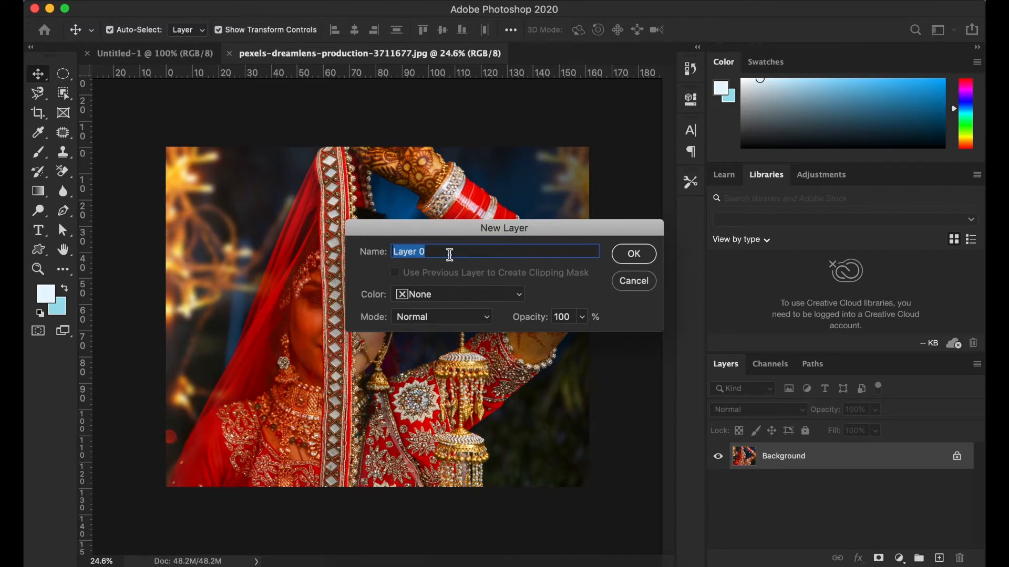
{"action": "key", "text": "BackSpace"}
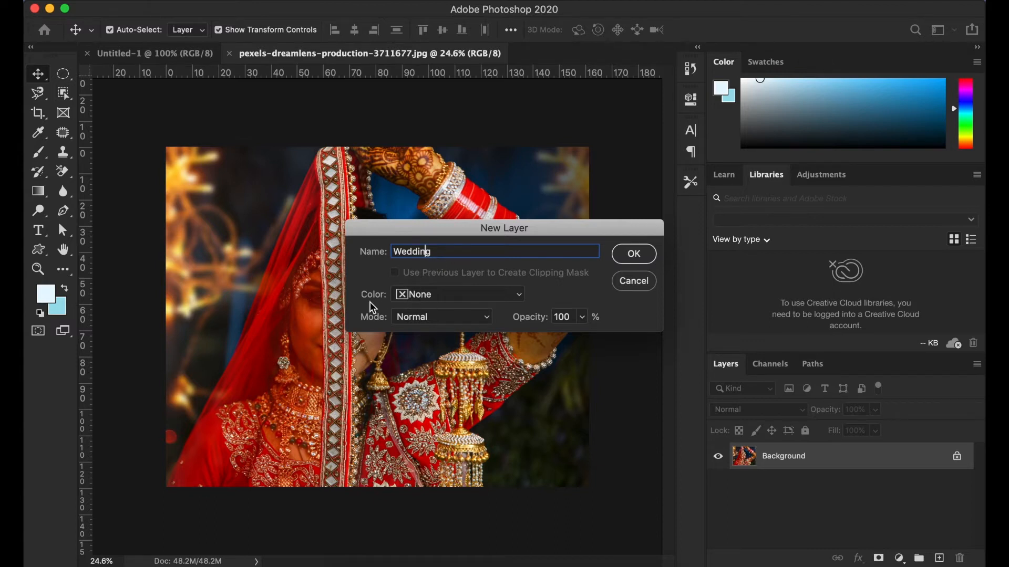
{"action": "left_click", "coordinate": [497, 297]}
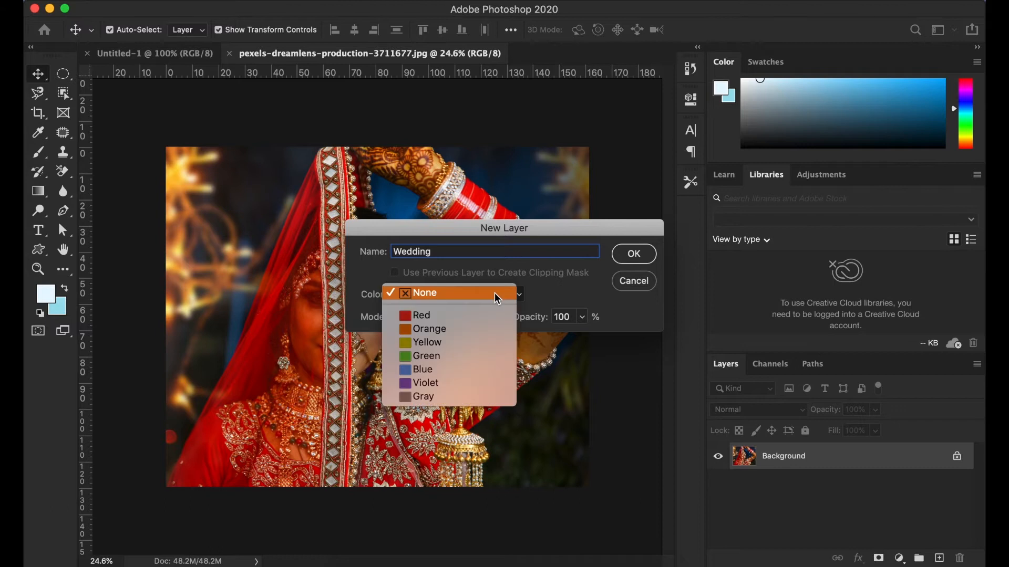
{"action": "left_click", "coordinate": [486, 316]}
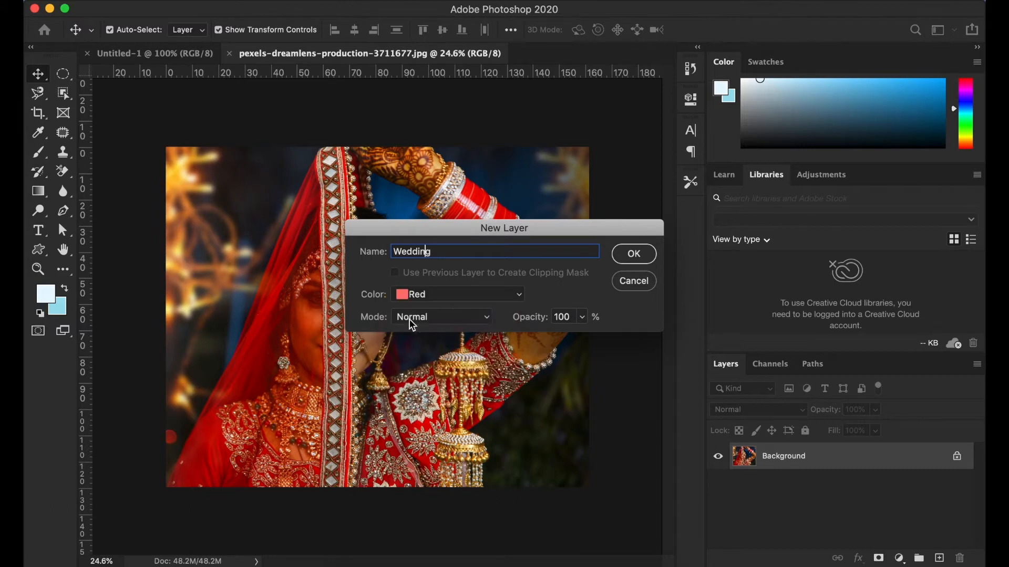
{"action": "left_click", "coordinate": [450, 318]}
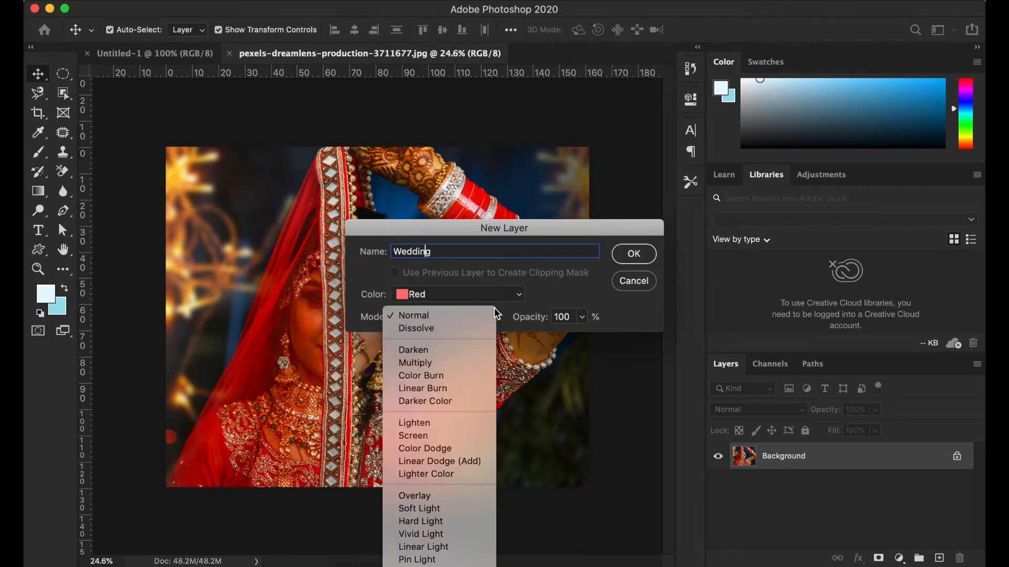
{"action": "left_click", "coordinate": [552, 276]}
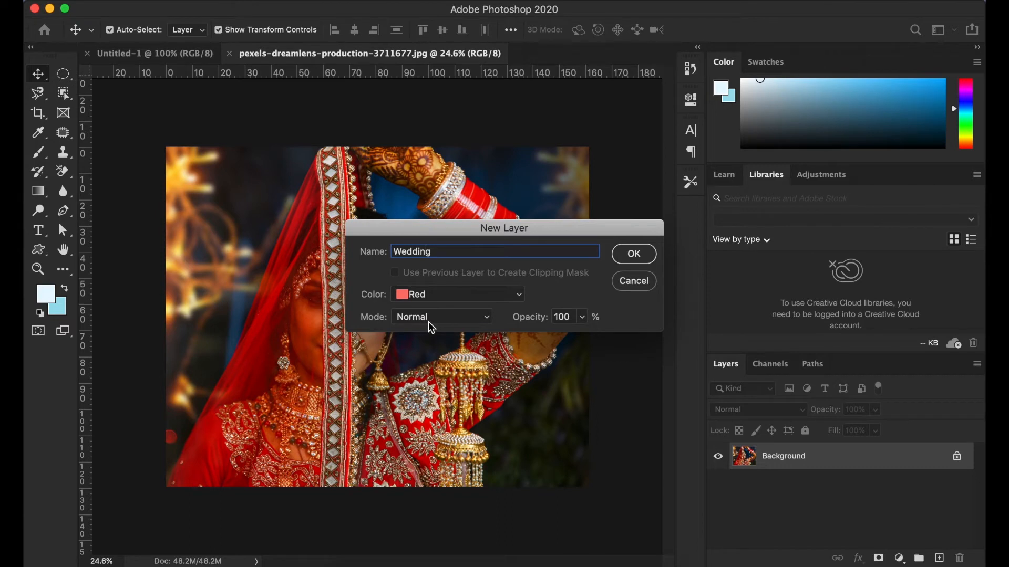
{"action": "left_click", "coordinate": [634, 254]}
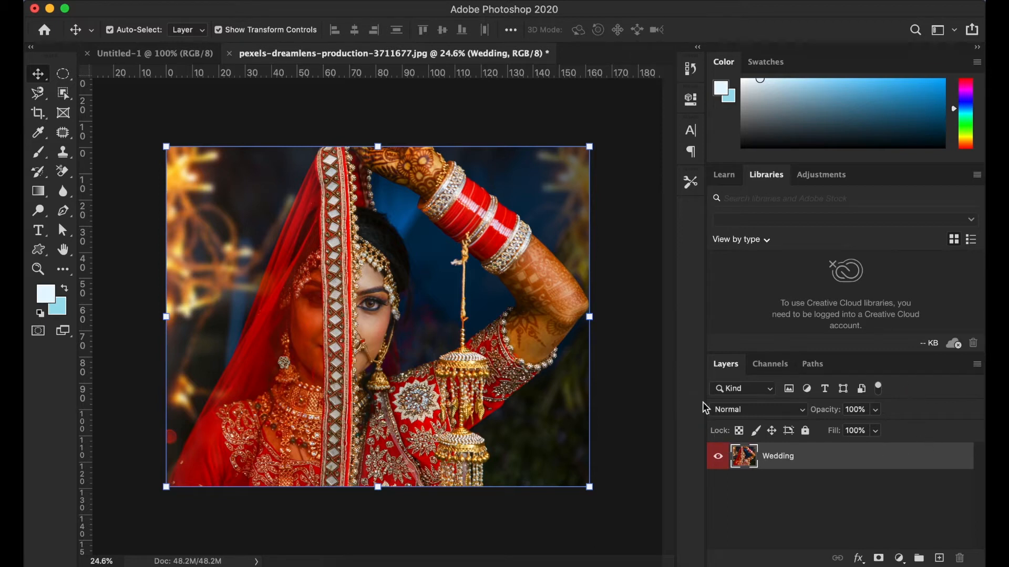
- Try out the Wedding layer's opacity by lowering it to 45% and returning it to 100%
{"action": "left_click", "coordinate": [876, 410]}
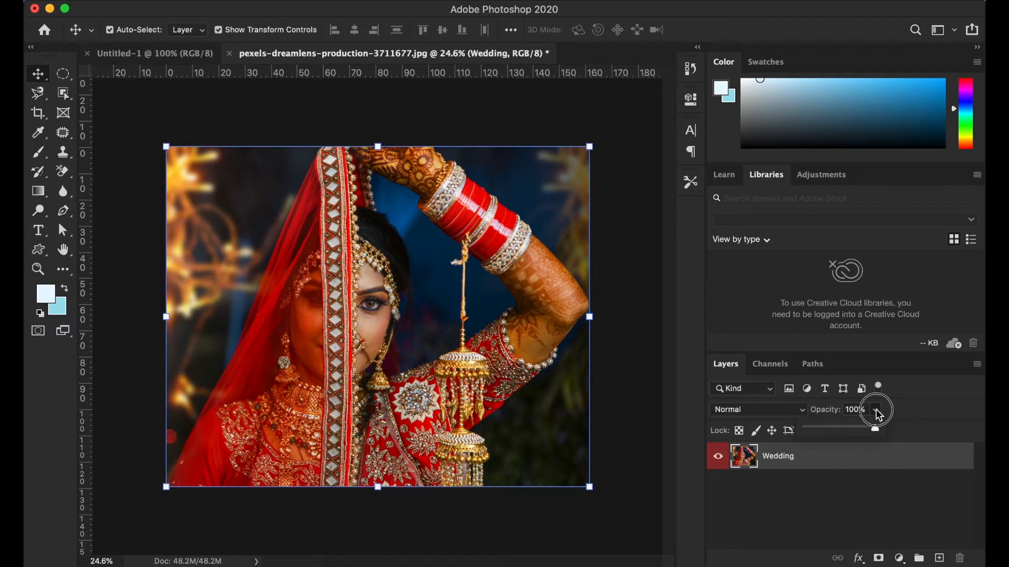
{"action": "left_click", "coordinate": [836, 428]}
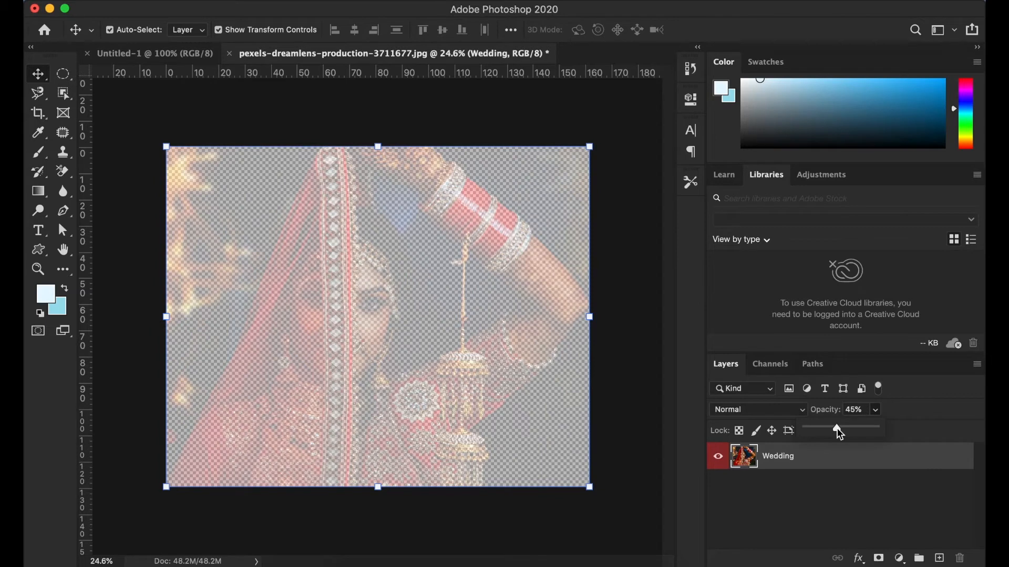
{"action": "left_click_drag", "start_coordinate": [831, 428], "coordinate": [893, 432]}
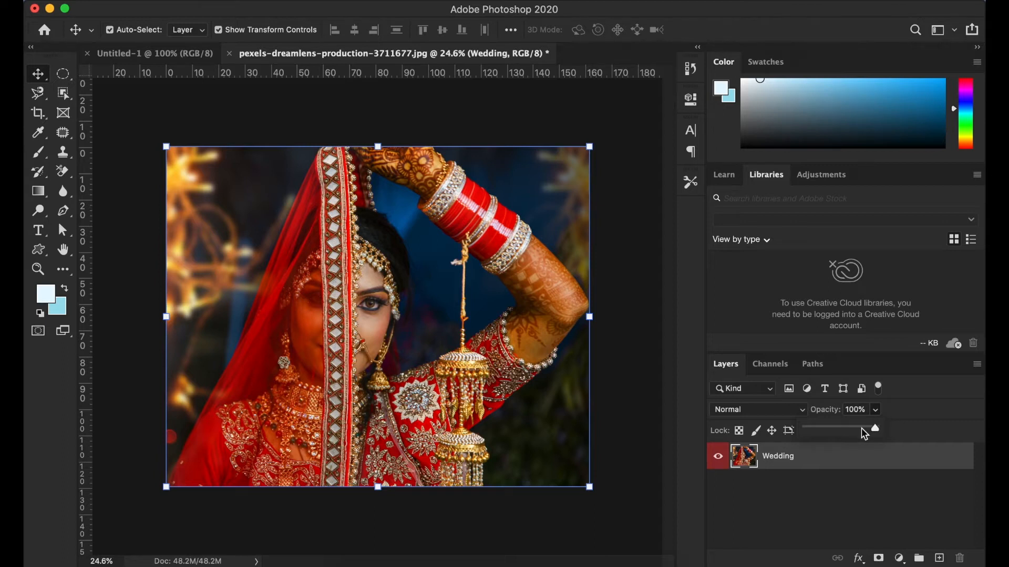
{"action": "left_click", "coordinate": [838, 431]}
{"action": "left_click_drag", "start_coordinate": [837, 430], "coordinate": [874, 429]}
{"action": "left_click_drag", "start_coordinate": [833, 429], "coordinate": [885, 439]}
{"action": "left_click", "coordinate": [919, 412]}
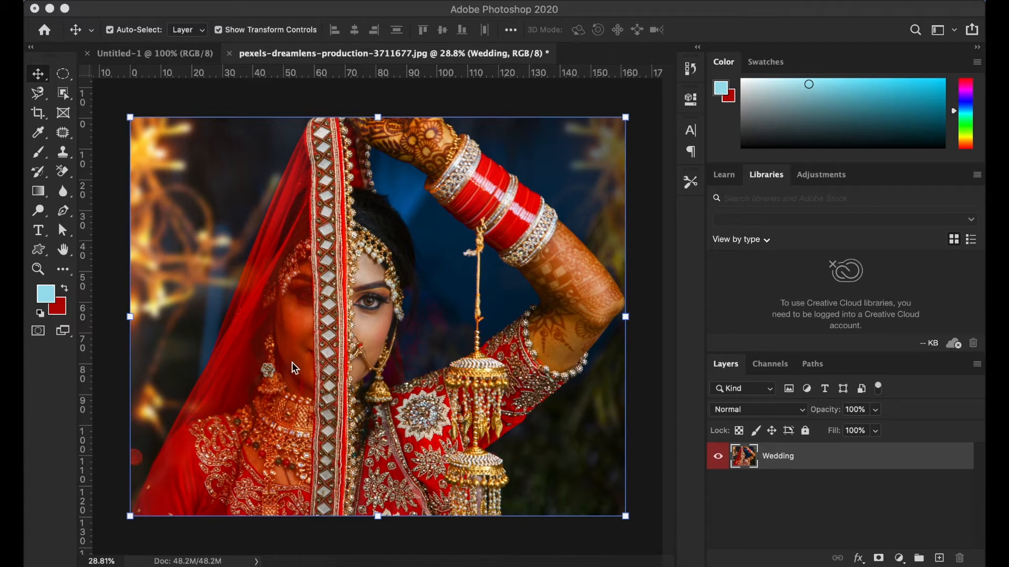
- Add the text "Dream Wedding" over the lower part of the bride's dress
{"action": "left_click", "coordinate": [39, 230]}
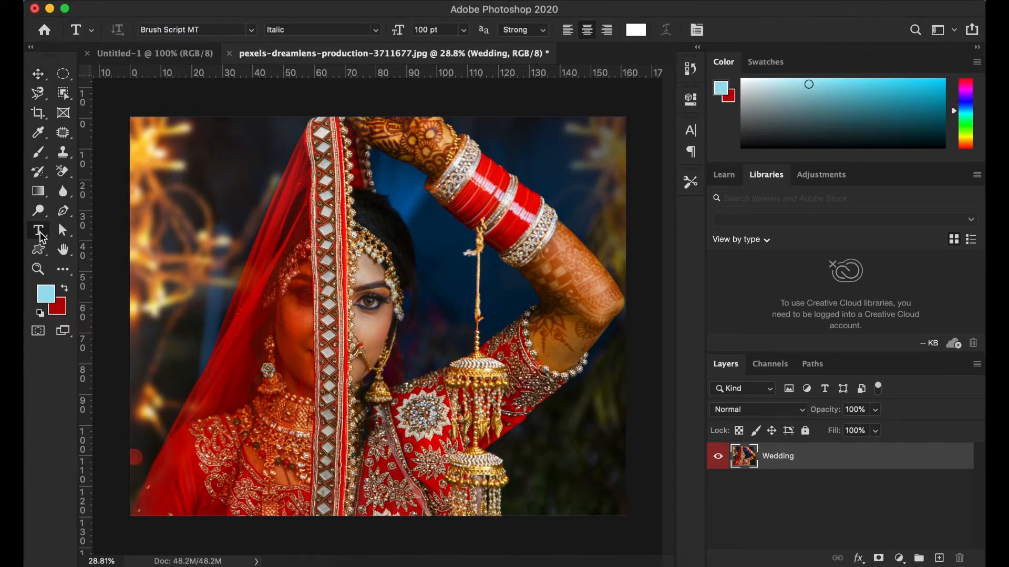
{"action": "left_click", "coordinate": [312, 483]}
{"action": "type", "text": "Dream Wedding"}
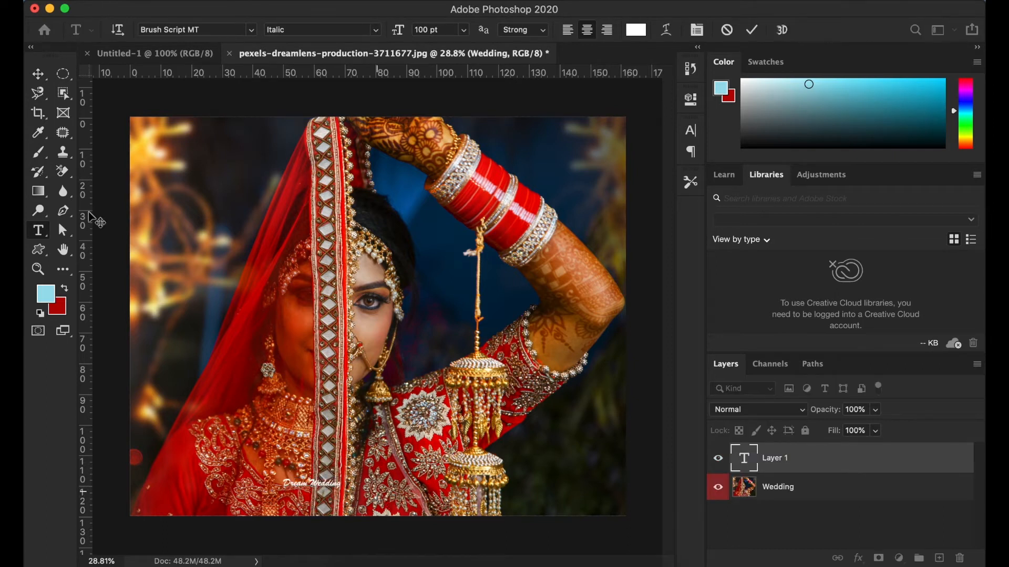
{"action": "left_click", "coordinate": [752, 31]}
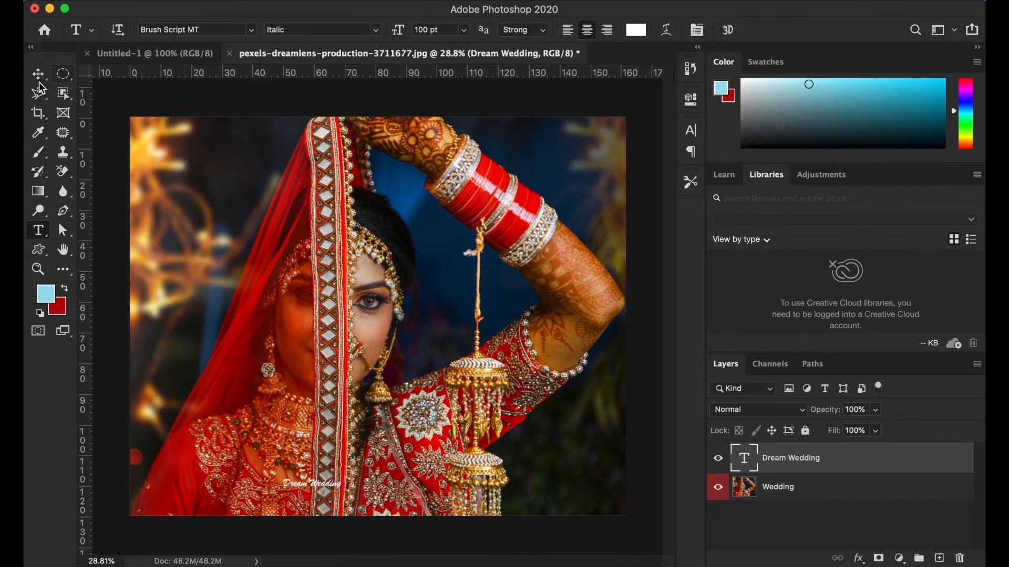
- Scale the Dream Wedding text to about 663.5% and move it to the lower middle of the photo
{"action": "left_click", "coordinate": [40, 84]}
{"action": "left_click", "coordinate": [311, 479]}
{"action": "left_click_drag", "start_coordinate": [311, 479], "coordinate": [312, 406]}
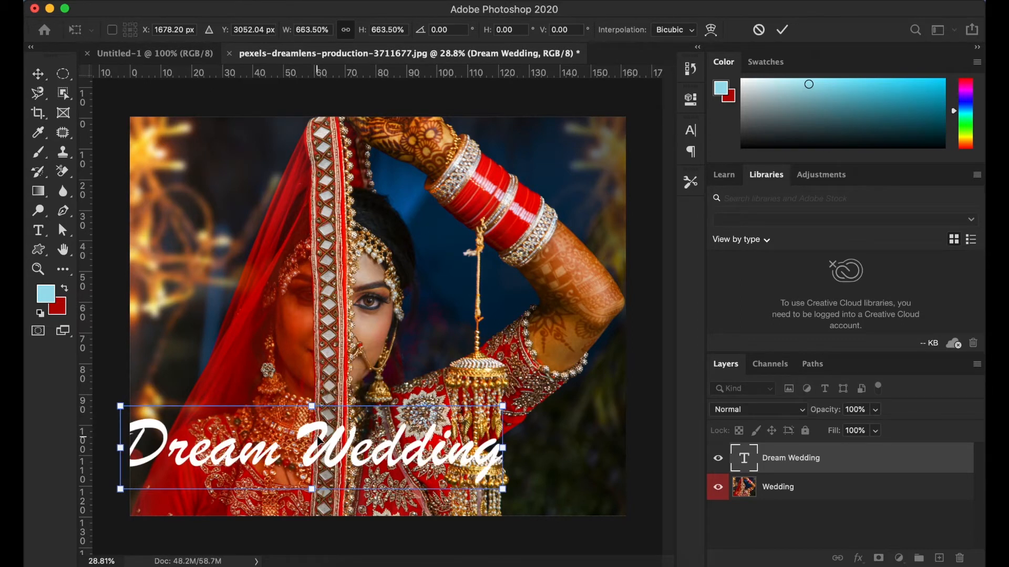
{"action": "left_click_drag", "start_coordinate": [319, 440], "coordinate": [376, 462]}
{"action": "key", "text": "Return"}
- Select the whole Dream Wedding text and check its font size, leaving the value as it is
{"action": "left_click", "coordinate": [358, 476]}
{"action": "double_click", "coordinate": [359, 476]}
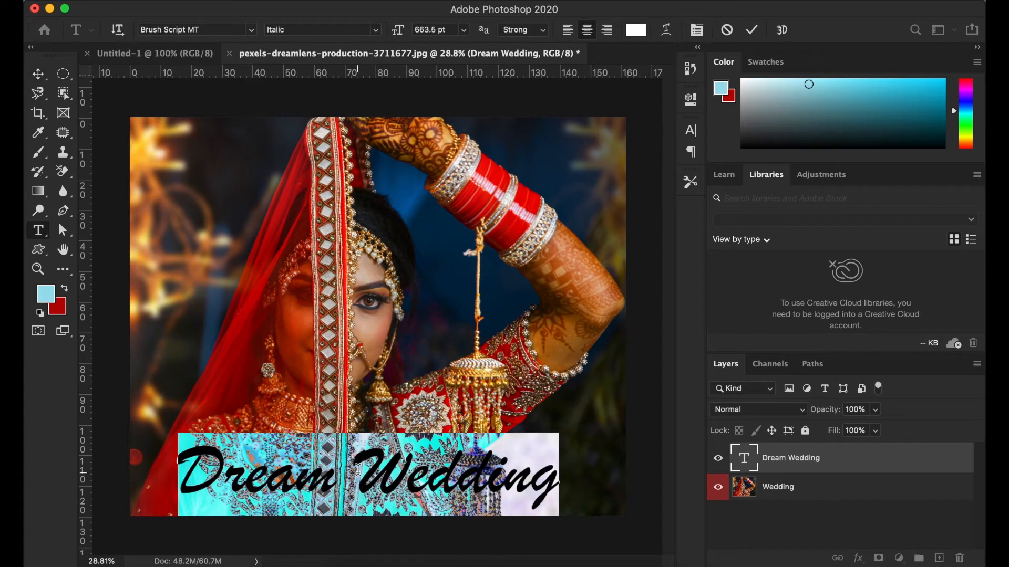
{"action": "left_click", "coordinate": [441, 30]}
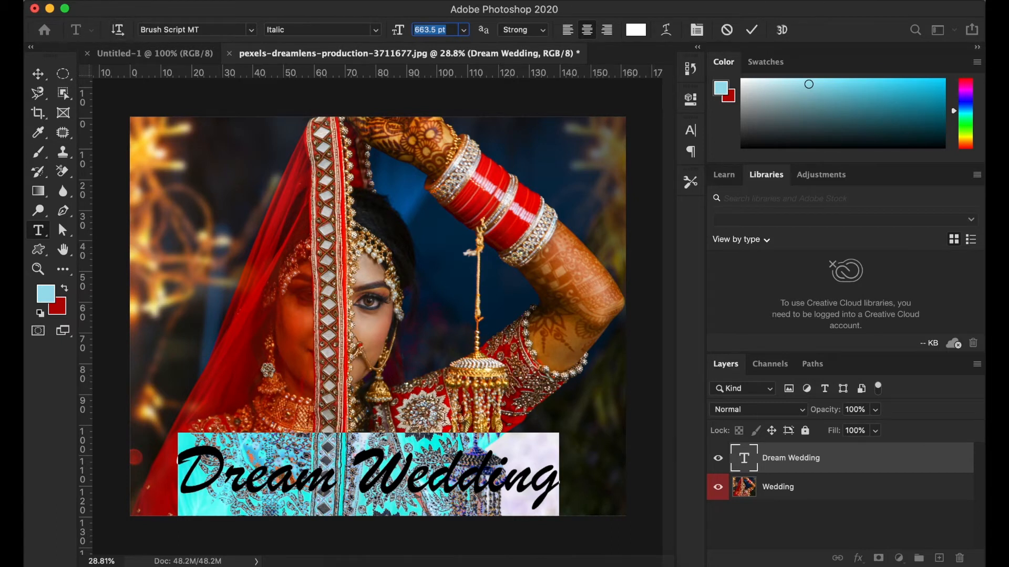
{"action": "left_click", "coordinate": [752, 31]}
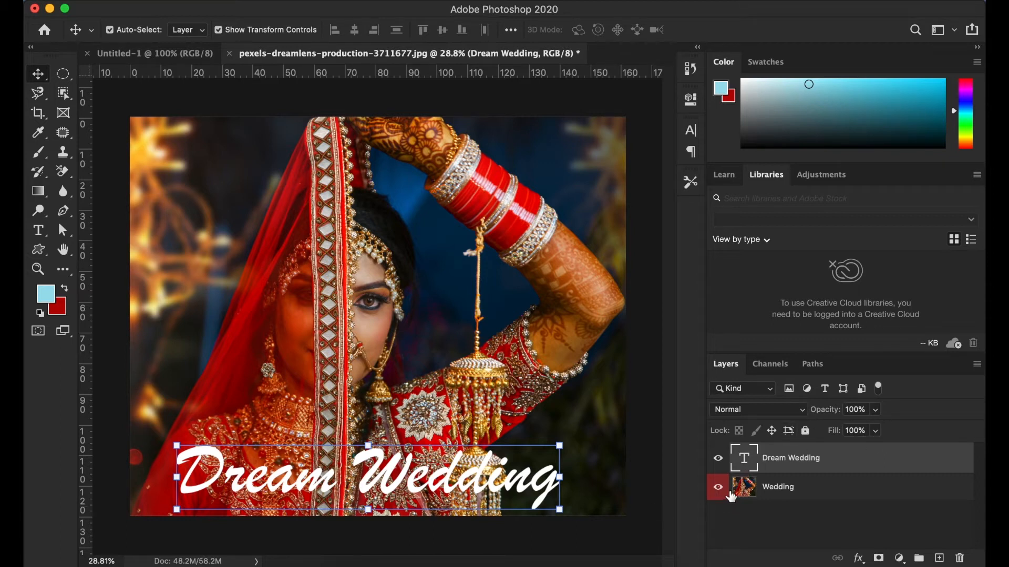
- Duplicate the Dream Wedding text layer, hide the copy and select the original text layer
{"action": "key", "text": "super"}
{"action": "key", "text": "super+j"}
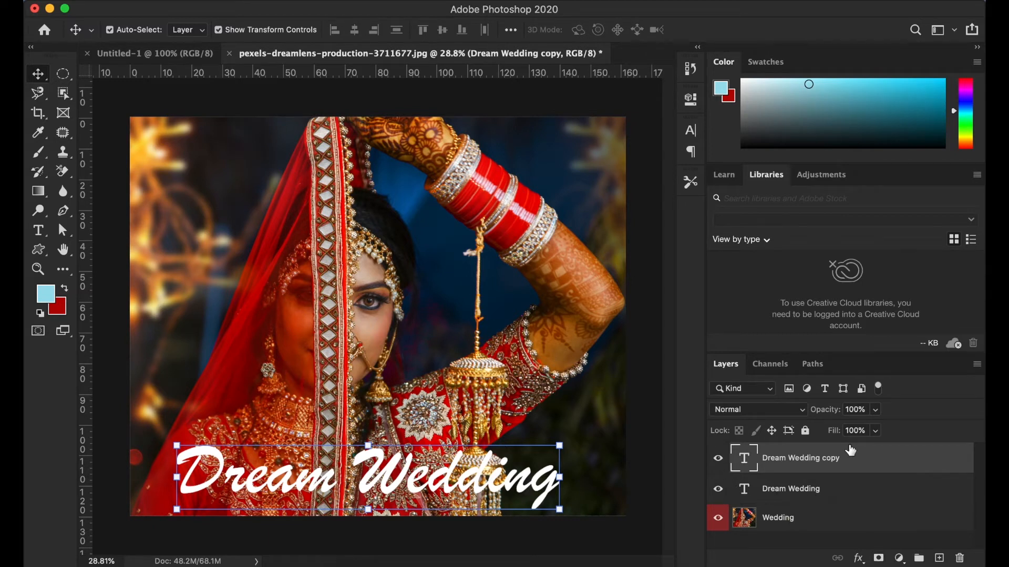
{"action": "left_click", "coordinate": [718, 464]}
{"action": "left_click", "coordinate": [804, 490]}
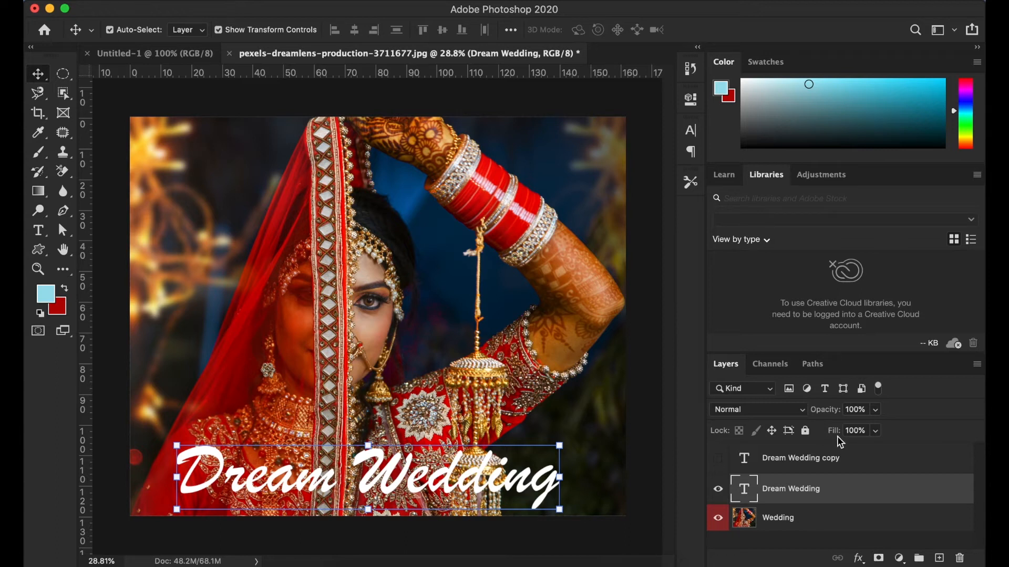
- Try out the original Dream Wedding layer's opacity by lowering it to 50% and returning it to 100%
{"action": "left_click", "coordinate": [866, 410]}
{"action": "left_click_drag", "start_coordinate": [867, 410], "coordinate": [843, 415]}
{"action": "type", "text": "50"}
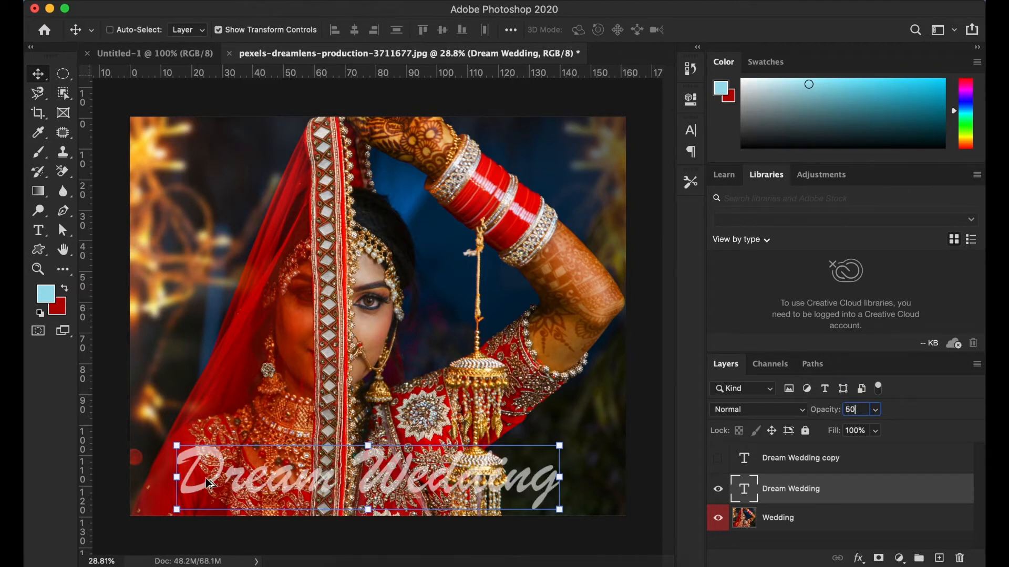
{"action": "scroll", "coordinate": [211, 488], "scroll_direction": "up", "scroll_amount": 3}
{"action": "scroll", "coordinate": [210, 488], "scroll_direction": "up", "scroll_amount": 2}
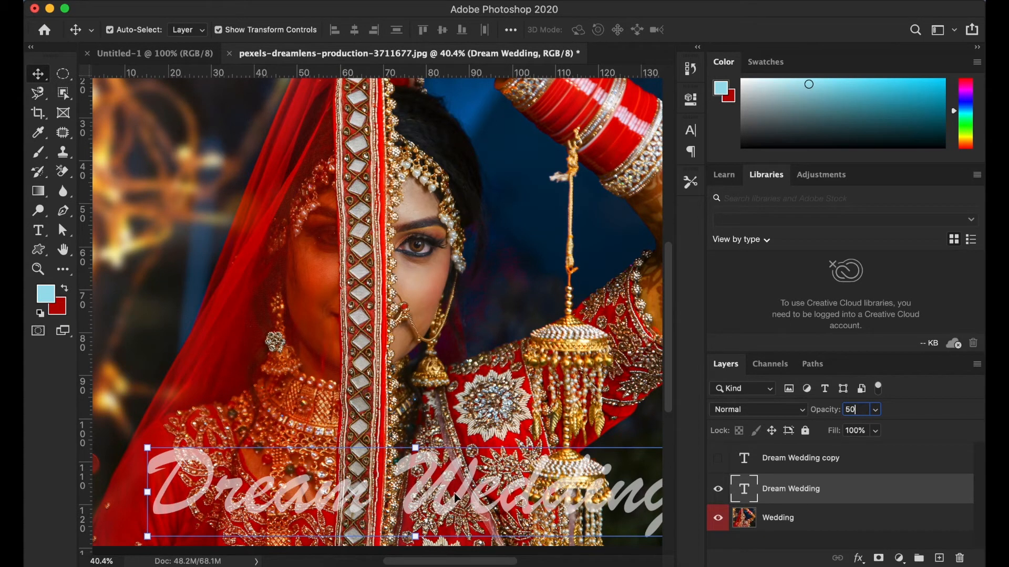
{"action": "key", "text": "Return"}
{"action": "scroll", "coordinate": [356, 478], "scroll_direction": "down", "scroll_amount": 2}
{"action": "scroll", "coordinate": [356, 478], "scroll_direction": "down", "scroll_amount": 1}
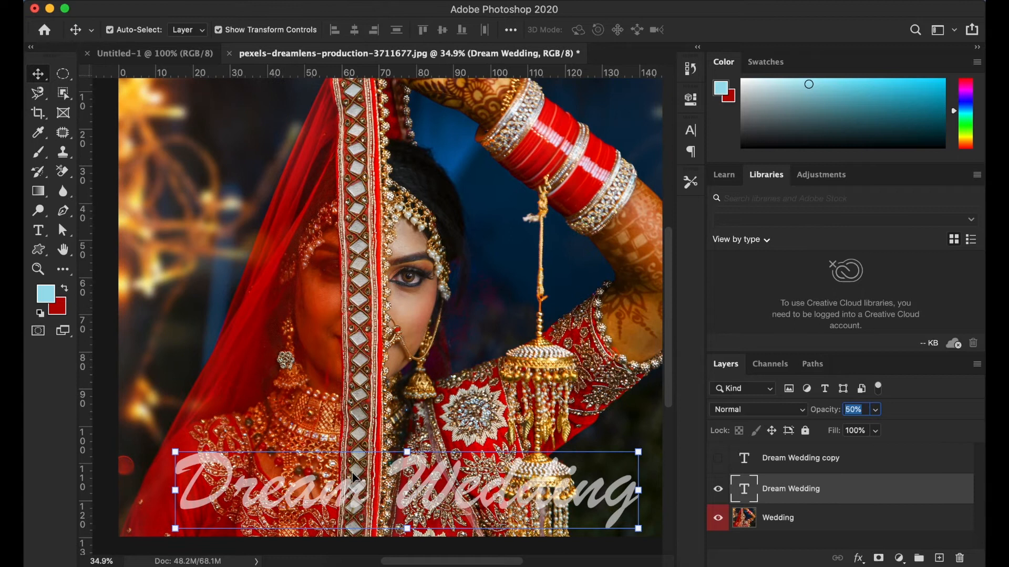
{"action": "scroll", "coordinate": [355, 477], "scroll_direction": "down", "scroll_amount": 1}
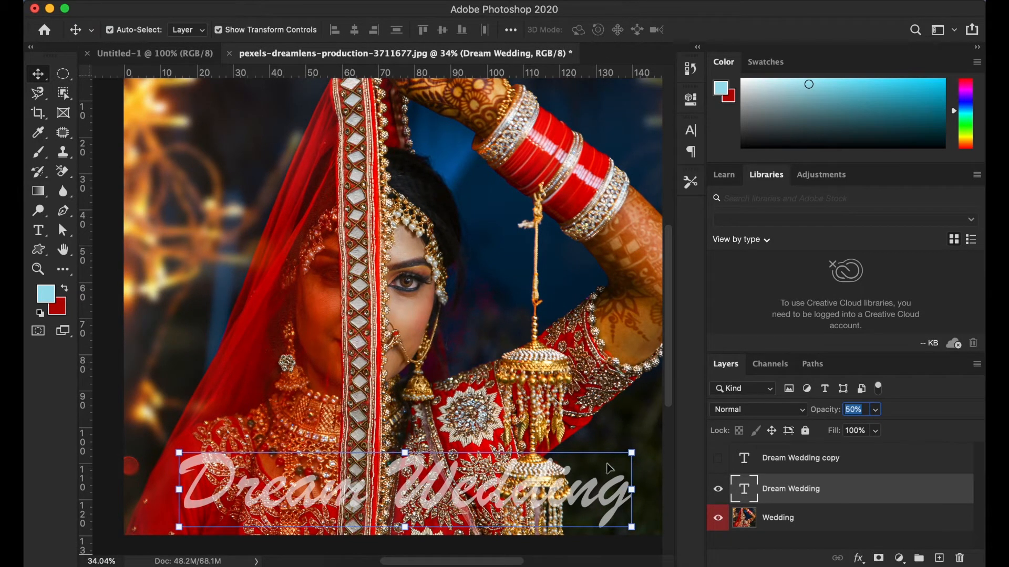
{"action": "left_click", "coordinate": [876, 411]}
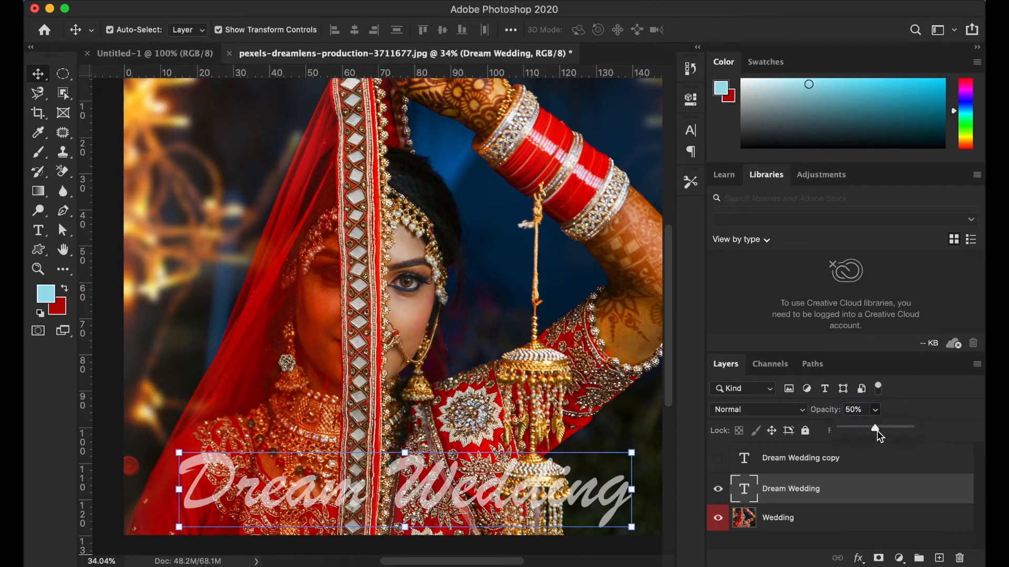
{"action": "left_click_drag", "start_coordinate": [941, 427], "coordinate": [932, 393]}
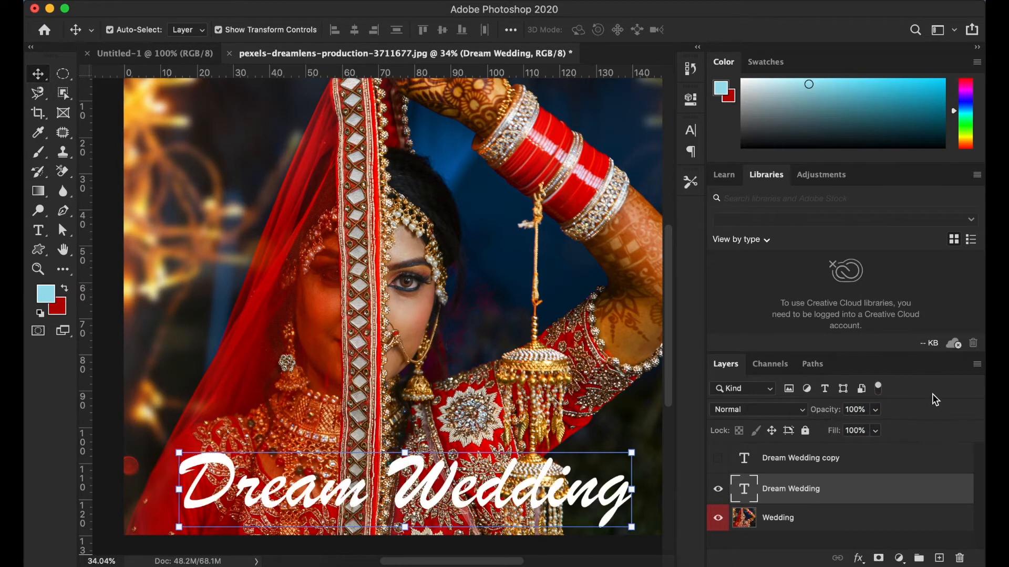
- Try out the original Dream Wedding layer's fill by lowering it to 50% and returning it to 100%
{"action": "left_click", "coordinate": [876, 432]}
{"action": "left_click", "coordinate": [861, 431]}
{"action": "type", "text": "50"}
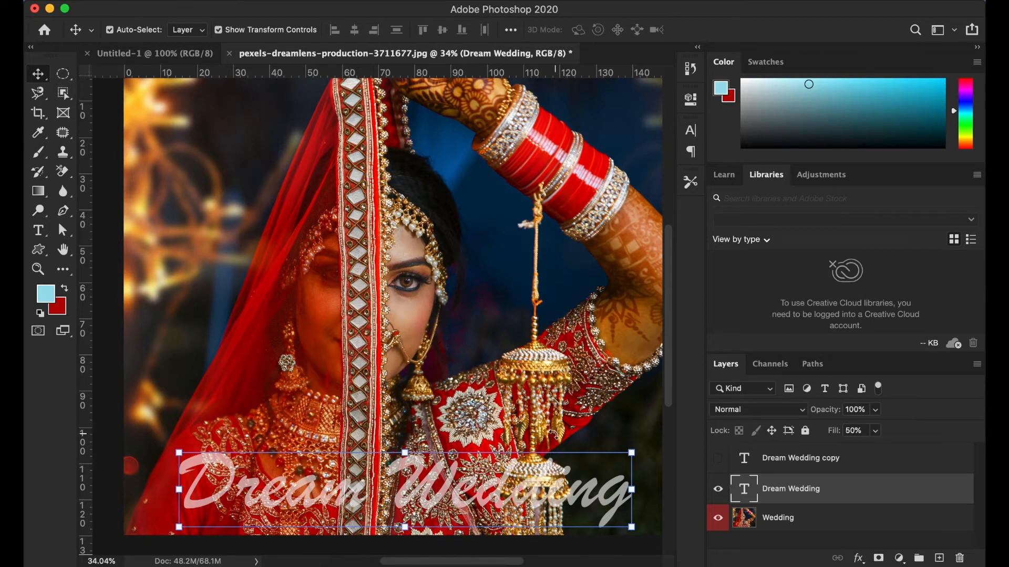
{"action": "left_click", "coordinate": [876, 431]}
{"action": "left_click_drag", "start_coordinate": [874, 448], "coordinate": [918, 449]}
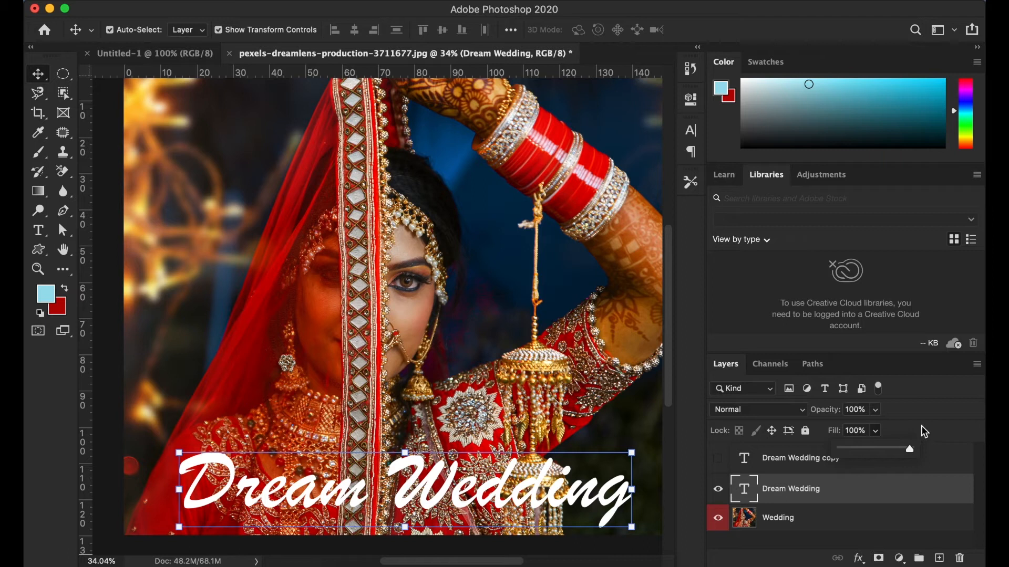
- Hide the original Dream Wedding layer, then show and select the Dream Wedding copy layer
{"action": "left_click", "coordinate": [822, 490]}
{"action": "left_click", "coordinate": [718, 490]}
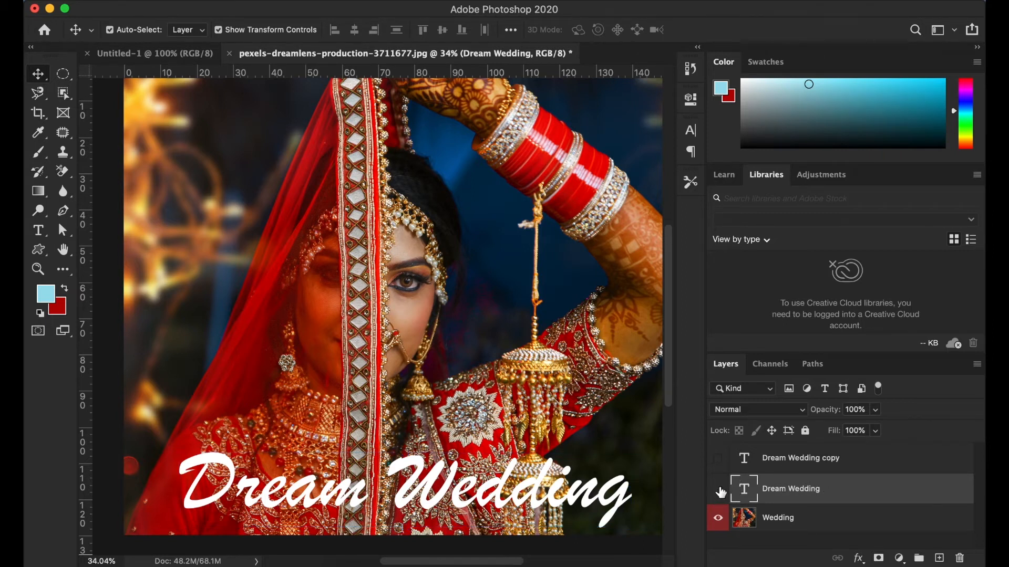
{"action": "left_click", "coordinate": [718, 461]}
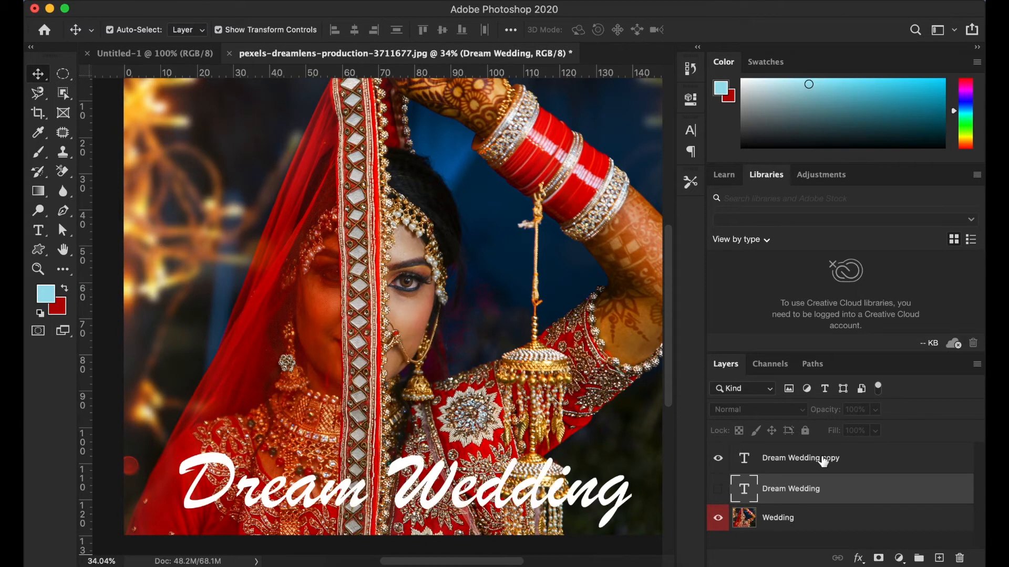
{"action": "left_click", "coordinate": [822, 457]}
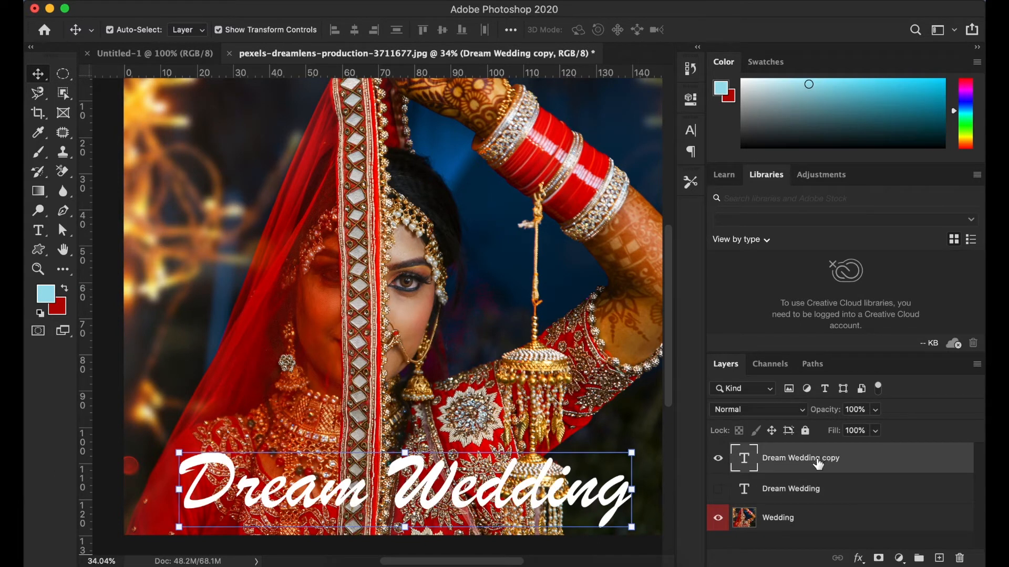
- Add a Bevel & Emboss effect to the Dream Wedding copy layer, keeping its default settings
{"action": "left_click", "coordinate": [860, 559]}
{"action": "scroll", "coordinate": [881, 536], "scroll_direction": "down", "scroll_amount": 5}
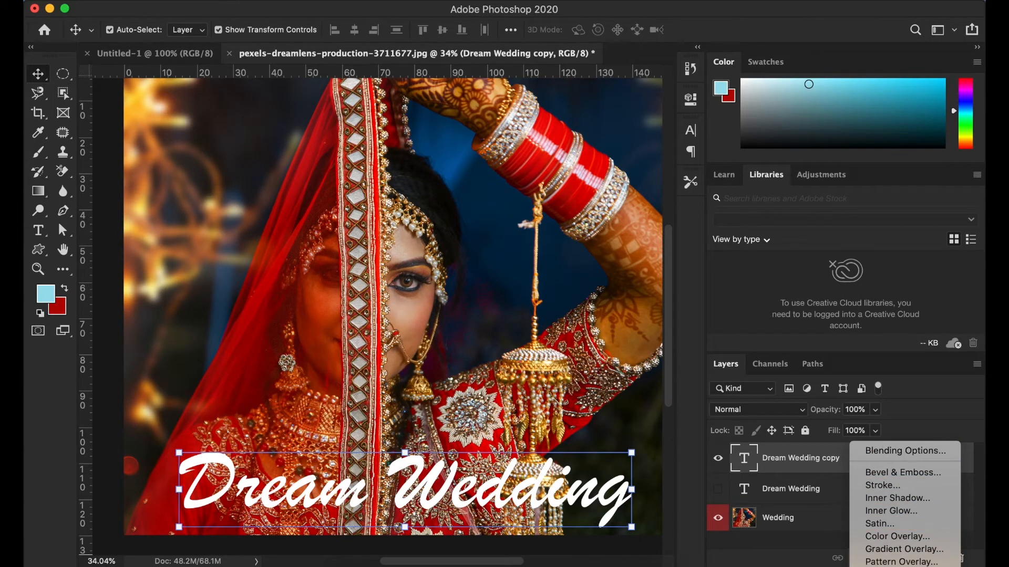
{"action": "left_click", "coordinate": [886, 475]}
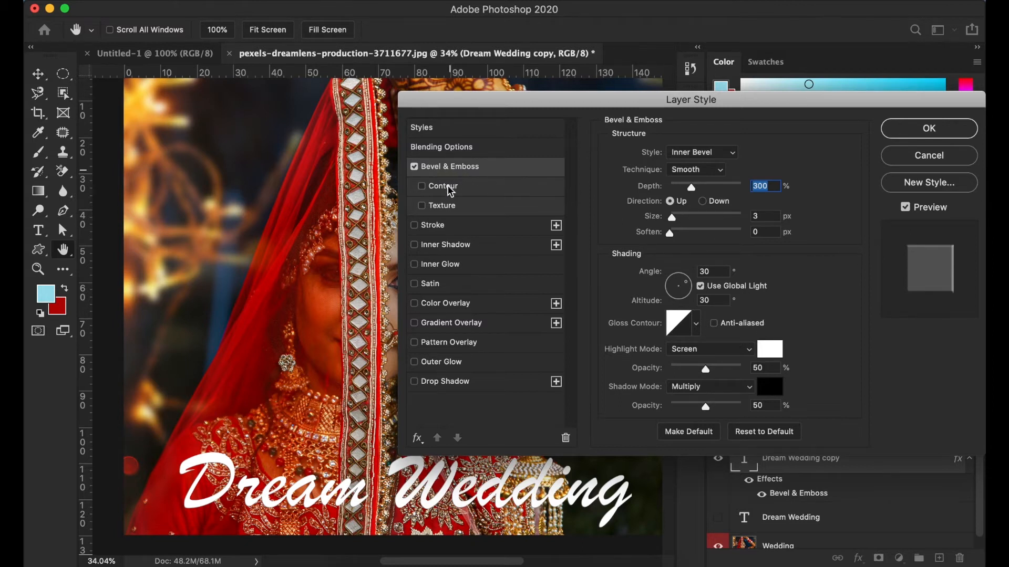
- Add a pure red (ff0000) outside stroke of 7 px to the Dream Wedding copy layer and apply the layer style
{"action": "left_click", "coordinate": [416, 227]}
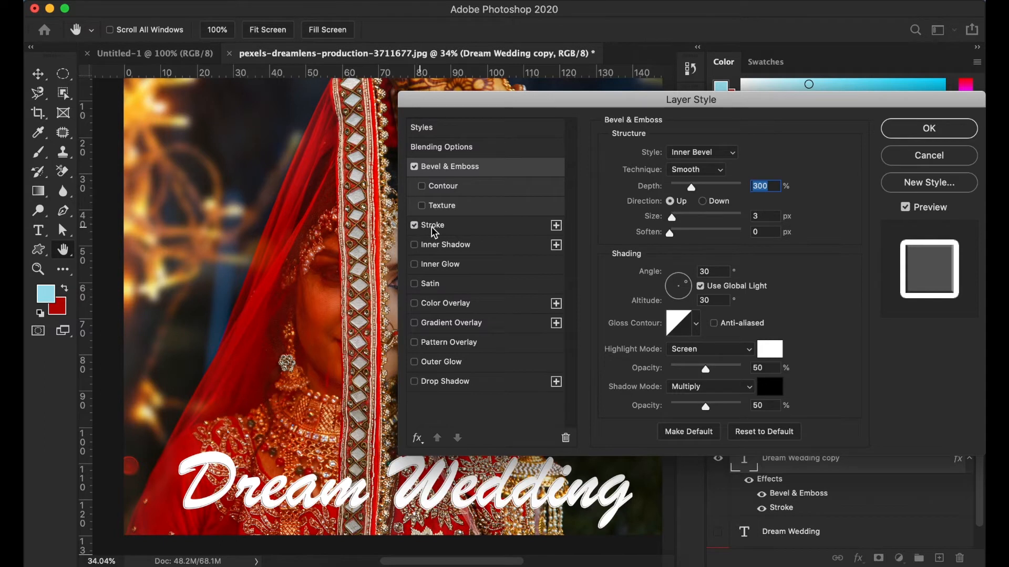
{"action": "left_click", "coordinate": [434, 229]}
{"action": "left_click", "coordinate": [642, 262]}
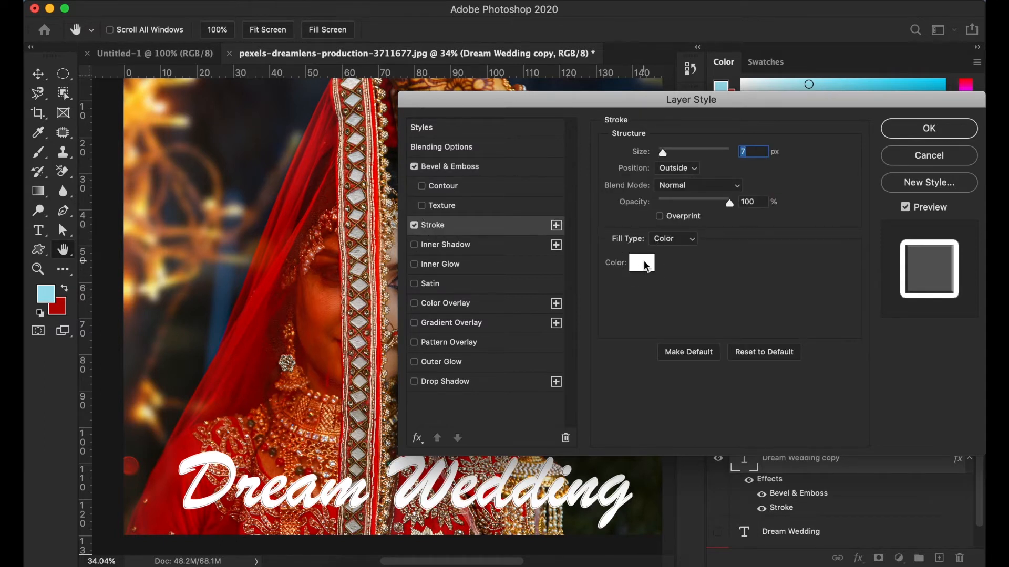
{"action": "left_click_drag", "start_coordinate": [740, 268], "coordinate": [786, 223]}
{"action": "left_click", "coordinate": [916, 227]}
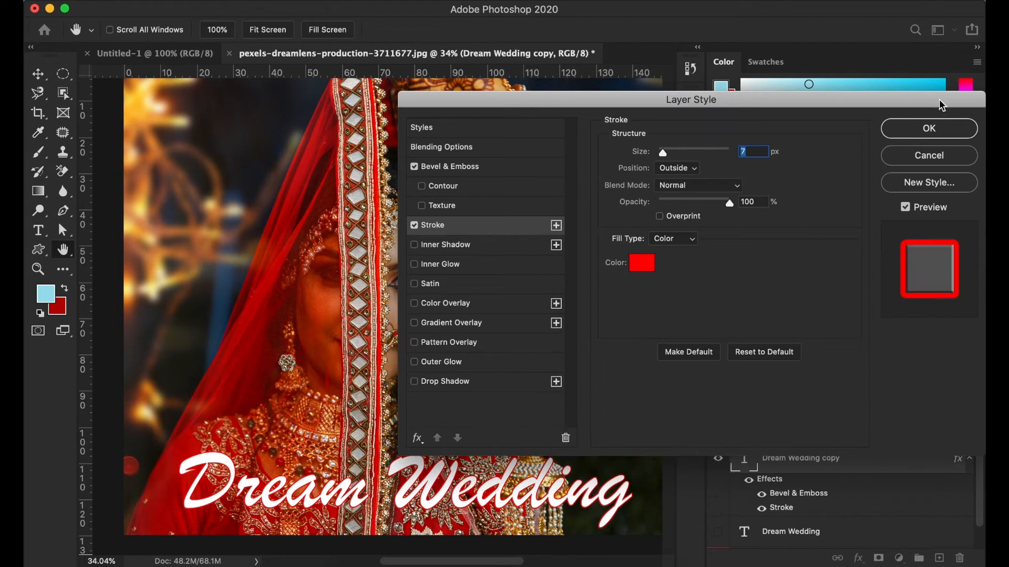
{"action": "left_click", "coordinate": [929, 129]}
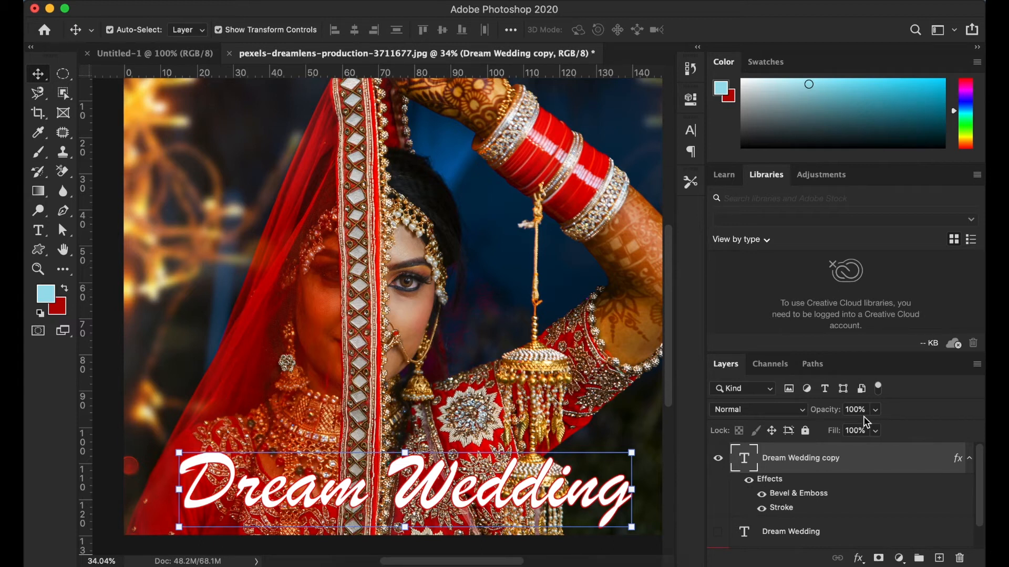
- Try out the Dream Wedding copy's opacity by lowering it to 50% and returning it to 100%
{"action": "left_click", "coordinate": [875, 431]}
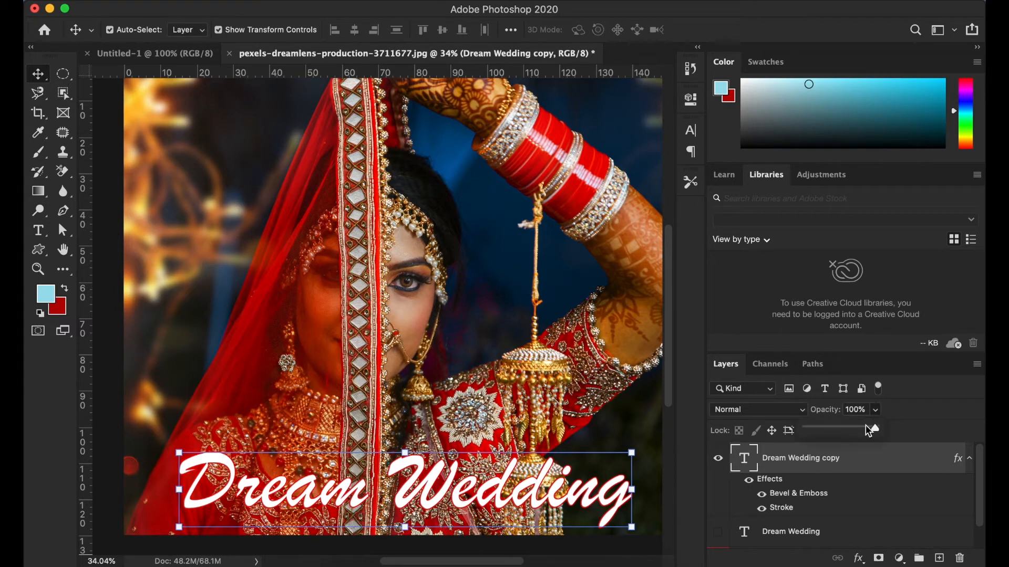
{"action": "left_click", "coordinate": [836, 429]}
{"action": "left_click", "coordinate": [841, 410]}
{"action": "type", "text": "50"}
{"action": "key", "text": "Return"}
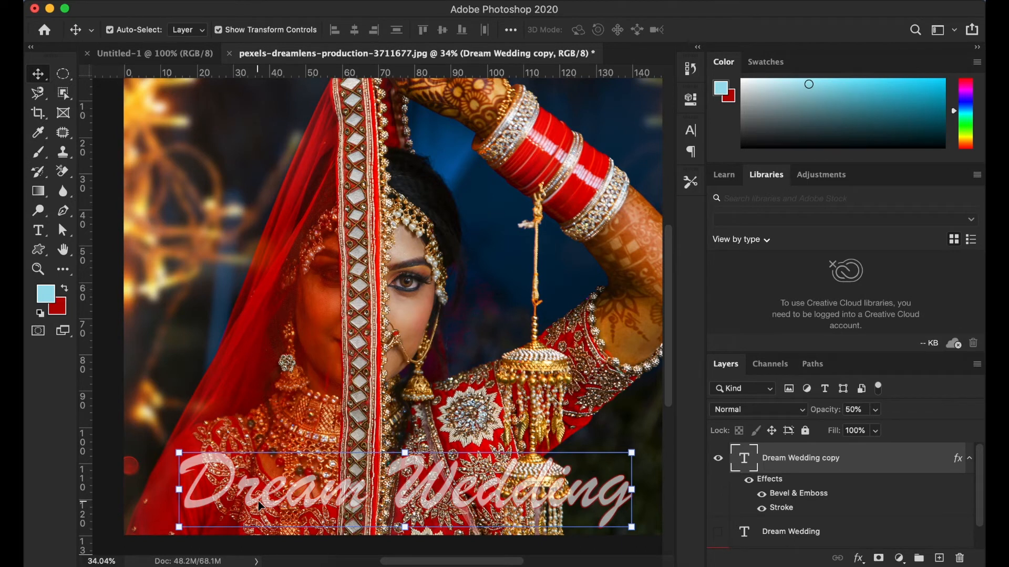
{"action": "left_click", "coordinate": [875, 413]}
{"action": "left_click_drag", "start_coordinate": [881, 428], "coordinate": [926, 421]}
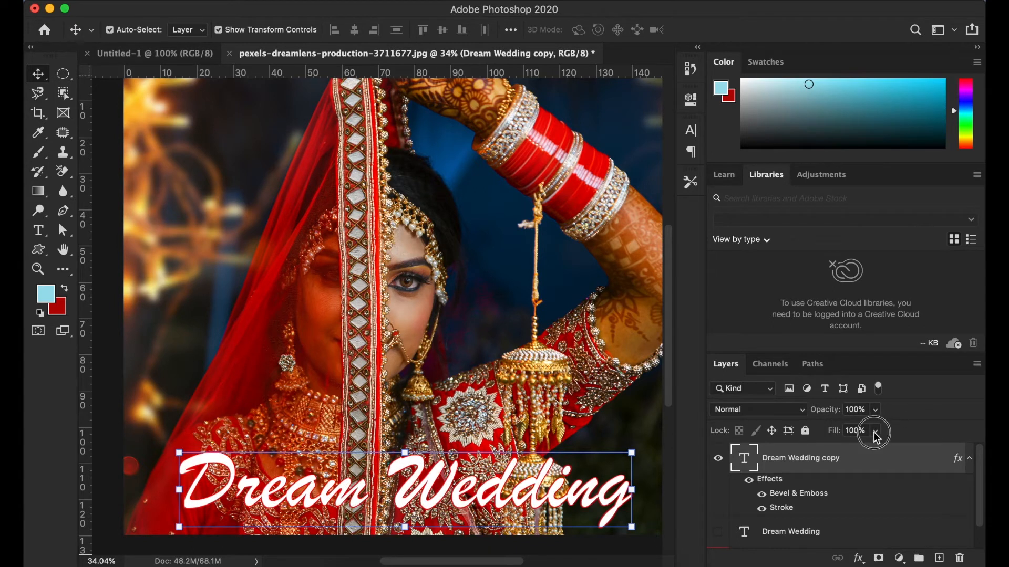
- Set the Dream Wedding copy's fill to 50% and inspect the letter D's interior and stroke up close
{"action": "left_click", "coordinate": [876, 434]}
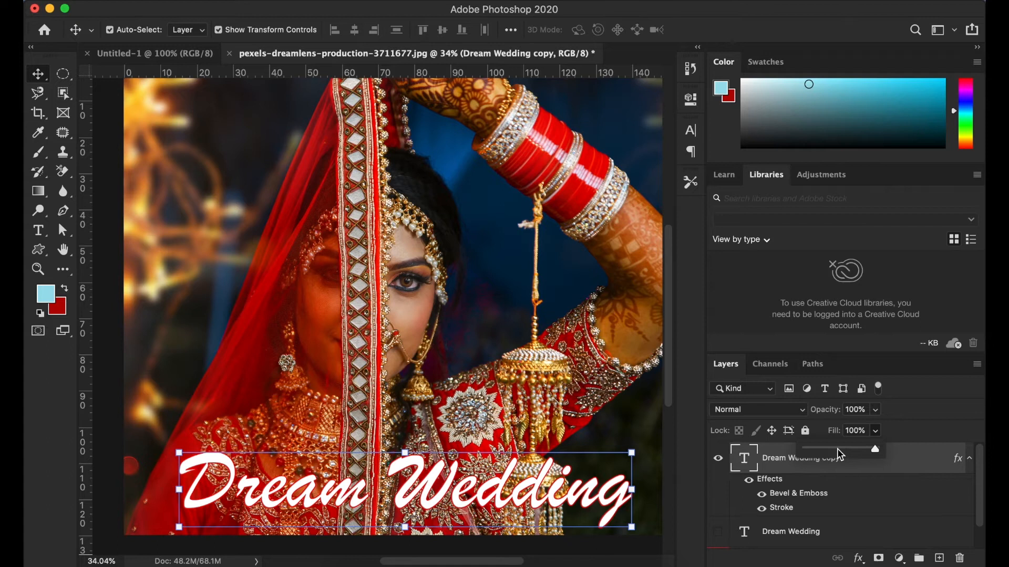
{"action": "left_click", "coordinate": [837, 449]}
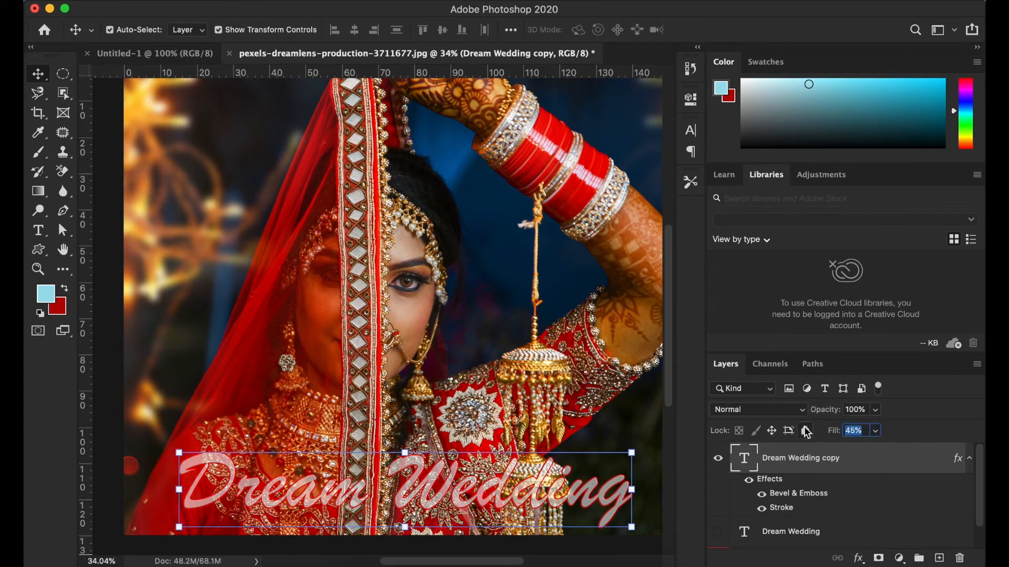
{"action": "type", "text": "50"}
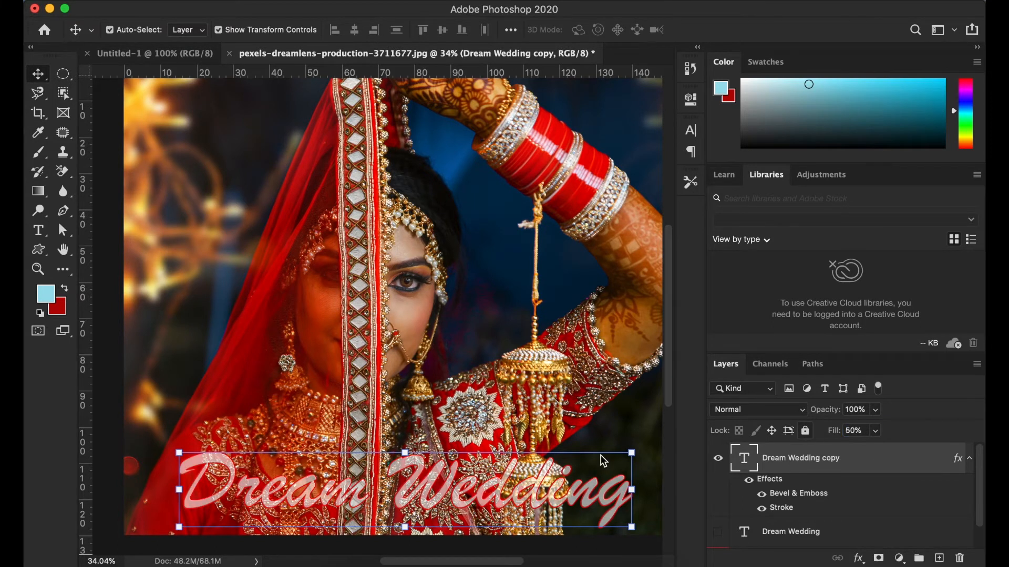
{"action": "scroll", "coordinate": [184, 468], "scroll_direction": "up", "scroll_amount": 3}
{"action": "scroll", "coordinate": [184, 468], "scroll_direction": "up", "scroll_amount": 10}
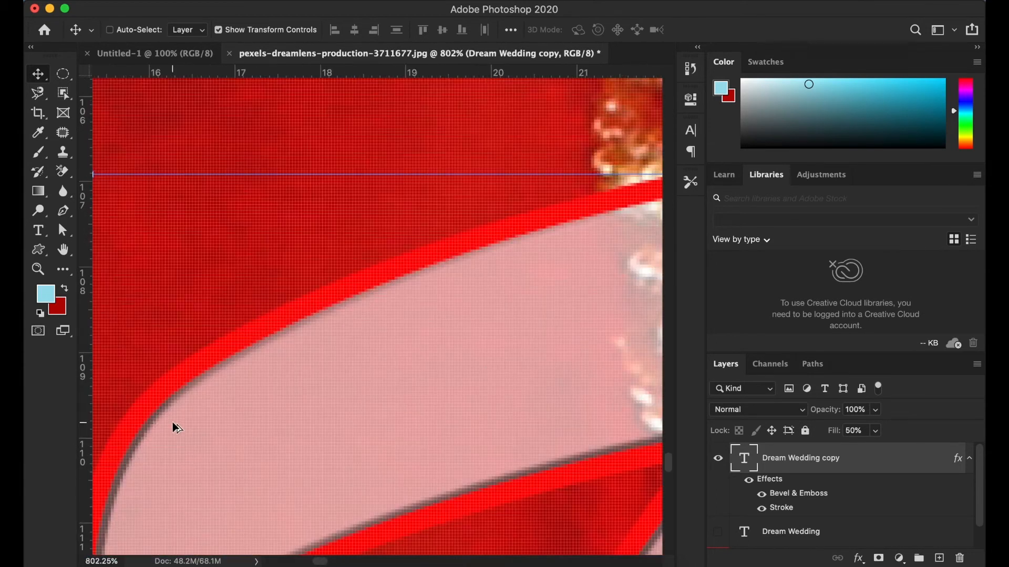
{"action": "scroll", "coordinate": [177, 428], "scroll_direction": "down", "scroll_amount": 3}
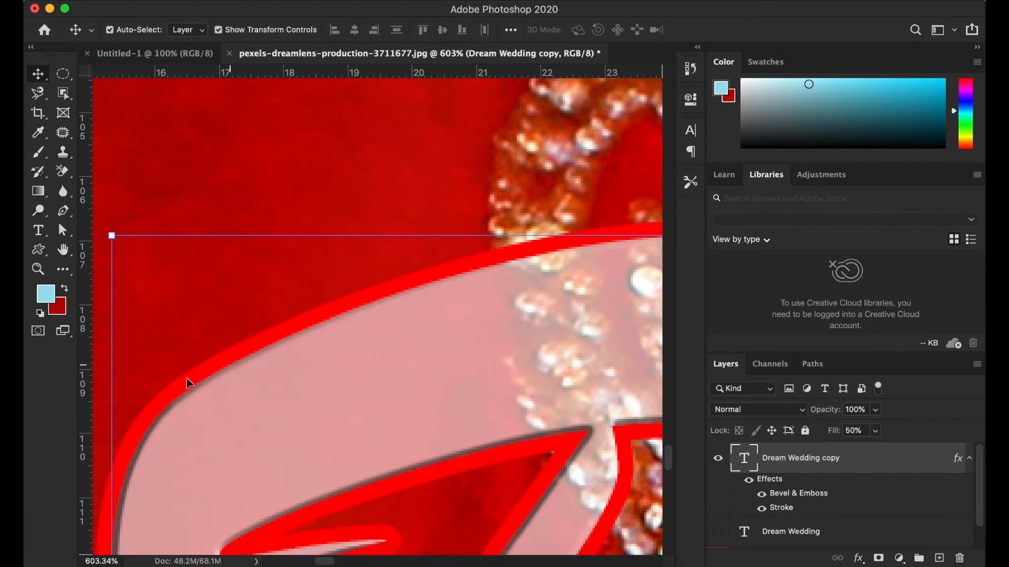
{"action": "scroll", "coordinate": [430, 462], "scroll_direction": "down", "scroll_amount": 3}
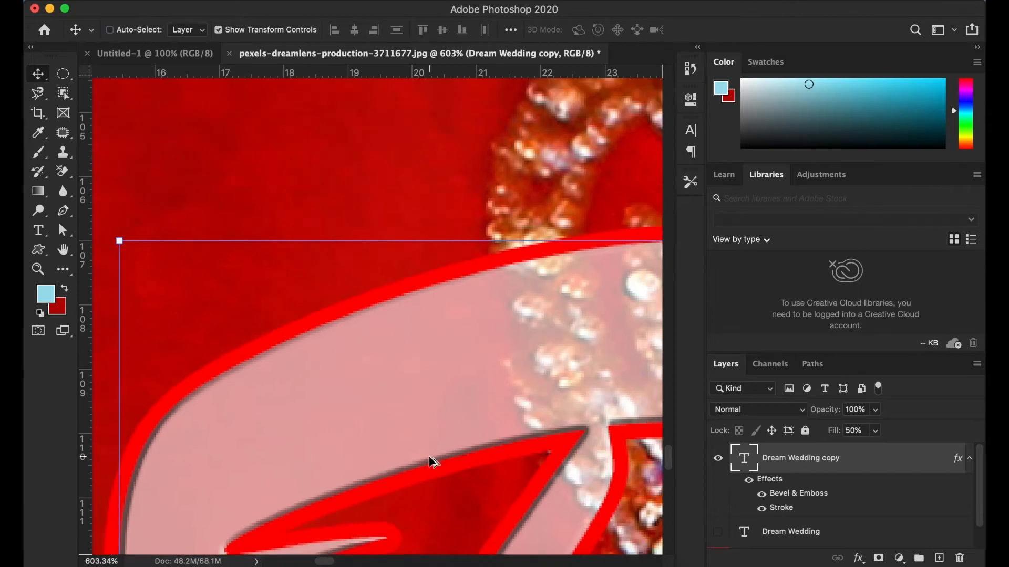
{"action": "scroll", "coordinate": [431, 459], "scroll_direction": "down", "scroll_amount": 1}
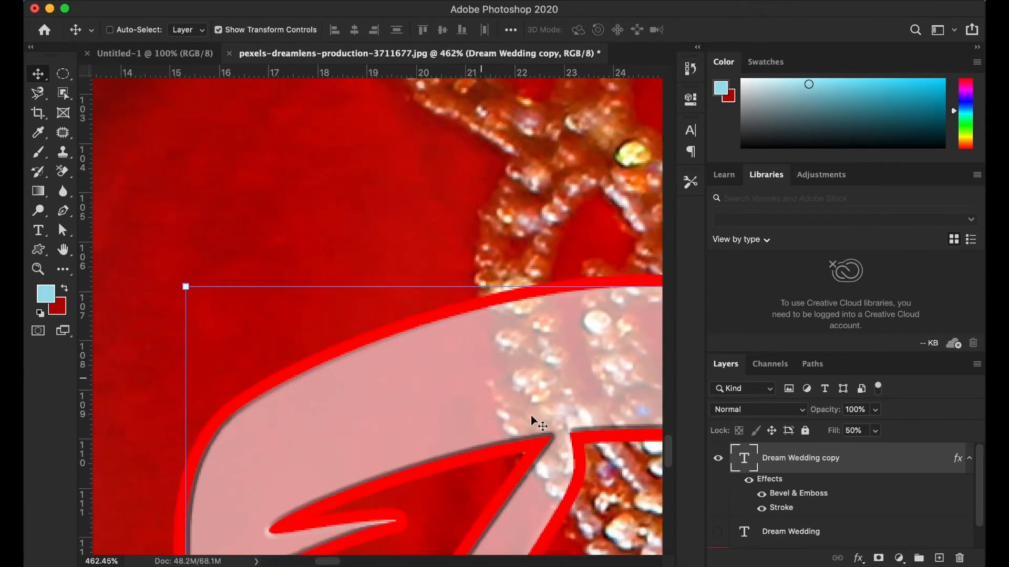
{"action": "scroll", "coordinate": [435, 440], "scroll_direction": "down", "scroll_amount": 5}
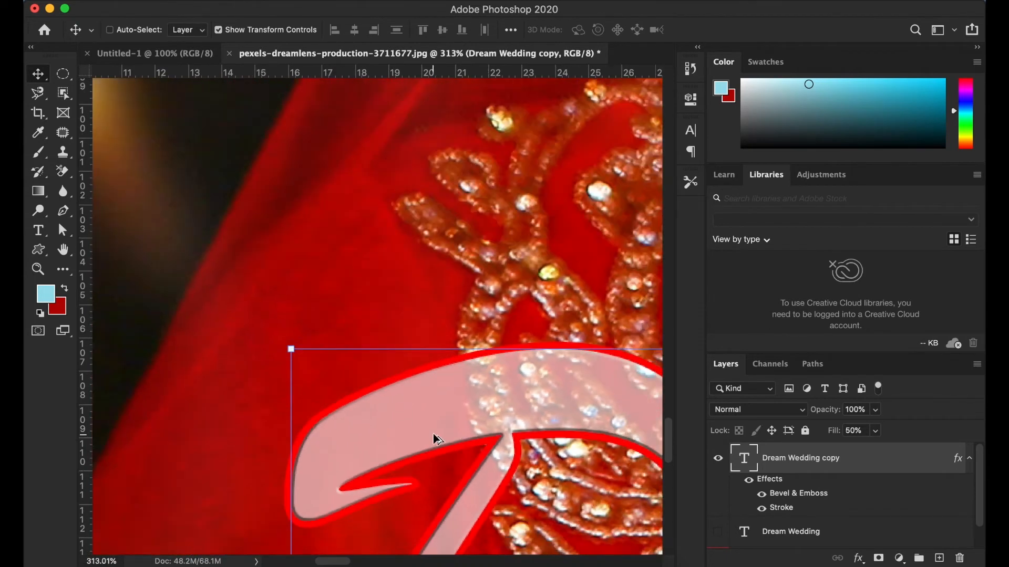
{"action": "scroll", "coordinate": [435, 440], "scroll_direction": "down", "scroll_amount": 5}
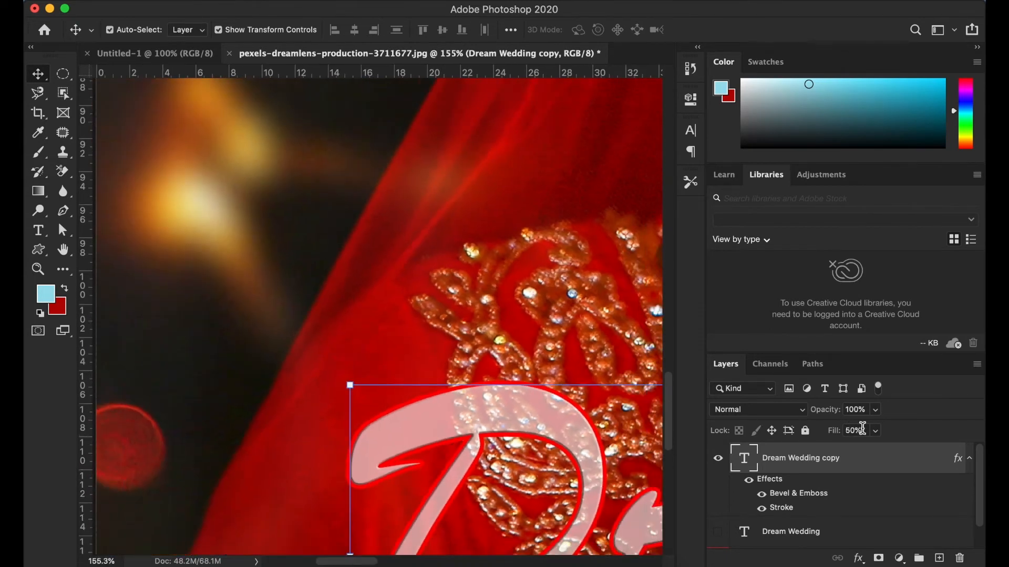
- Lower the Dream Wedding copy's fill to 0% and inspect the letter outlines
{"action": "left_click", "coordinate": [875, 431]}
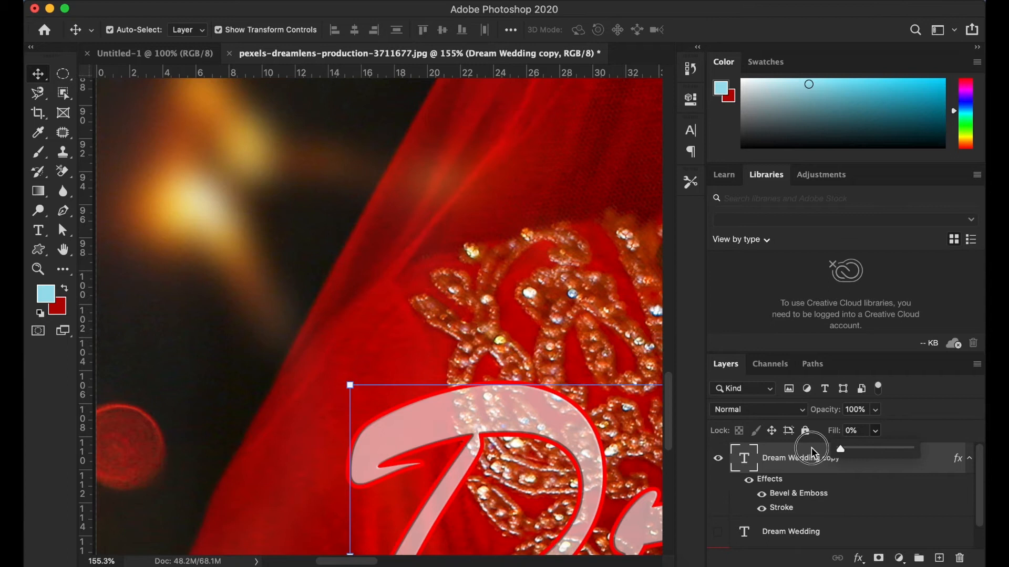
{"action": "scroll", "coordinate": [361, 438], "scroll_direction": "up", "scroll_amount": 3}
{"action": "scroll", "coordinate": [361, 439], "scroll_direction": "down", "scroll_amount": 4}
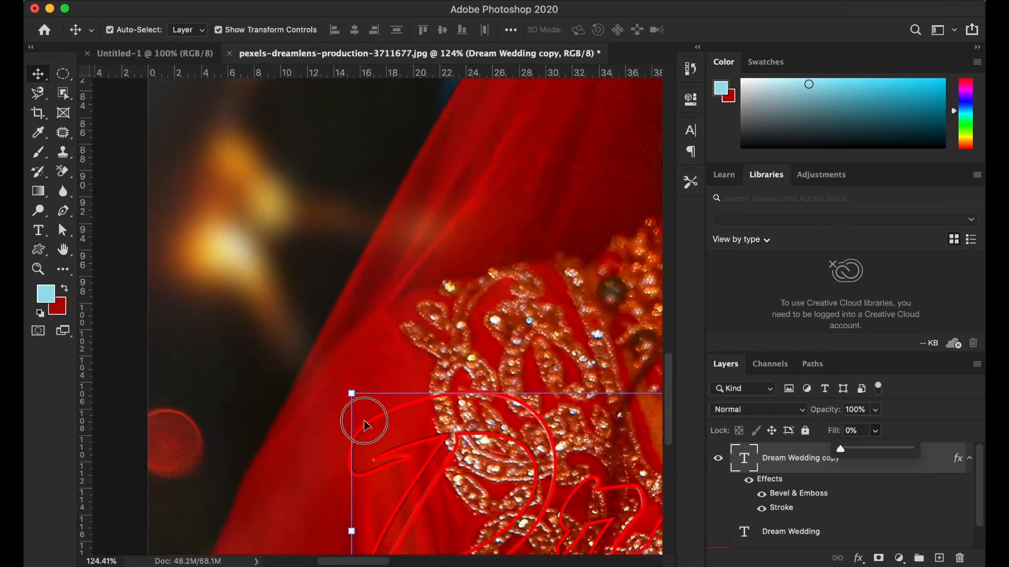
{"action": "left_click", "coordinate": [366, 426]}
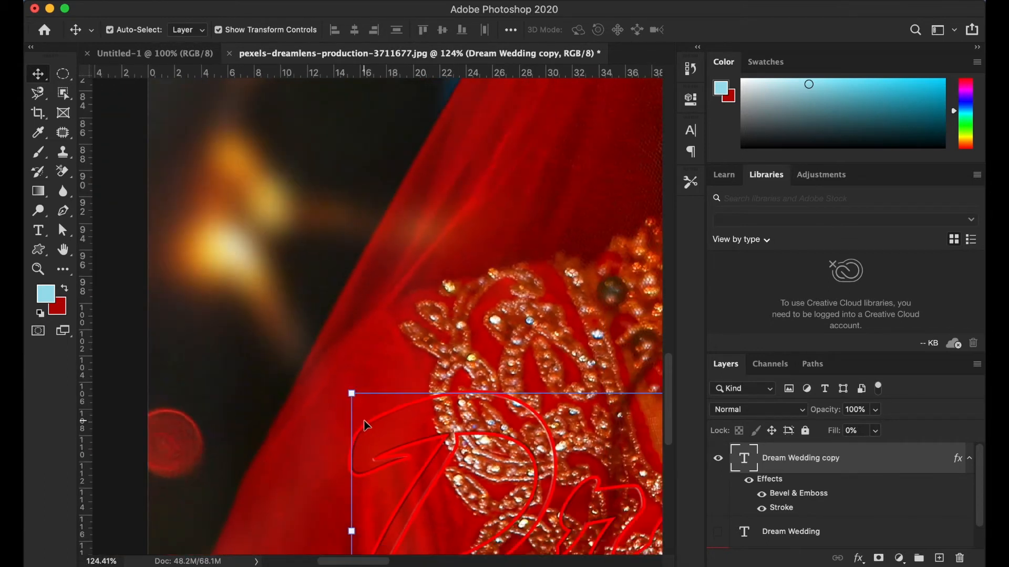
- Change the Dream Wedding copy's stroke color from the layer style to orange (ffb400) and apply it
{"action": "double_click", "coordinate": [782, 509]}
{"action": "left_click", "coordinate": [637, 263]}
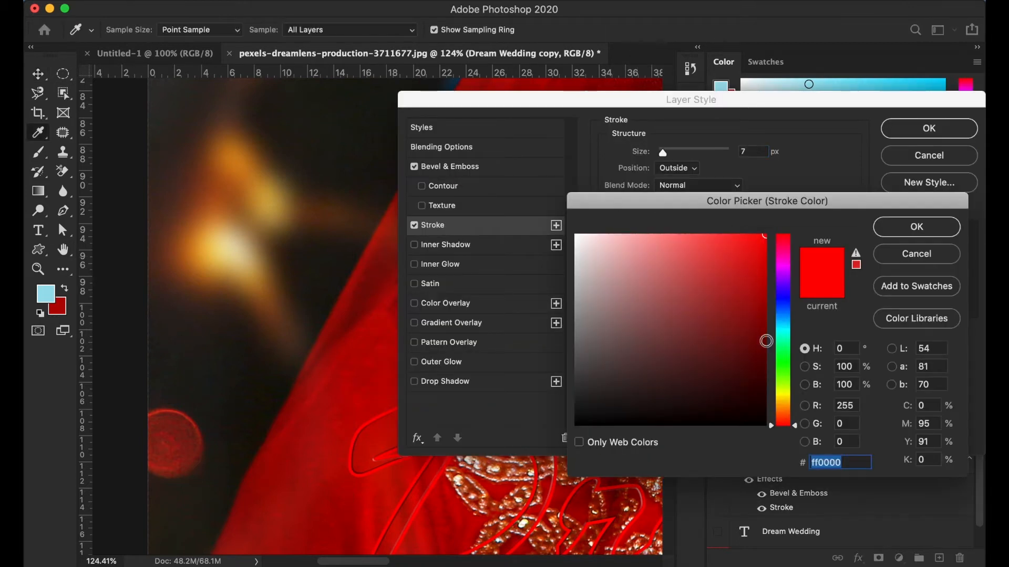
{"action": "left_click", "coordinate": [786, 392]}
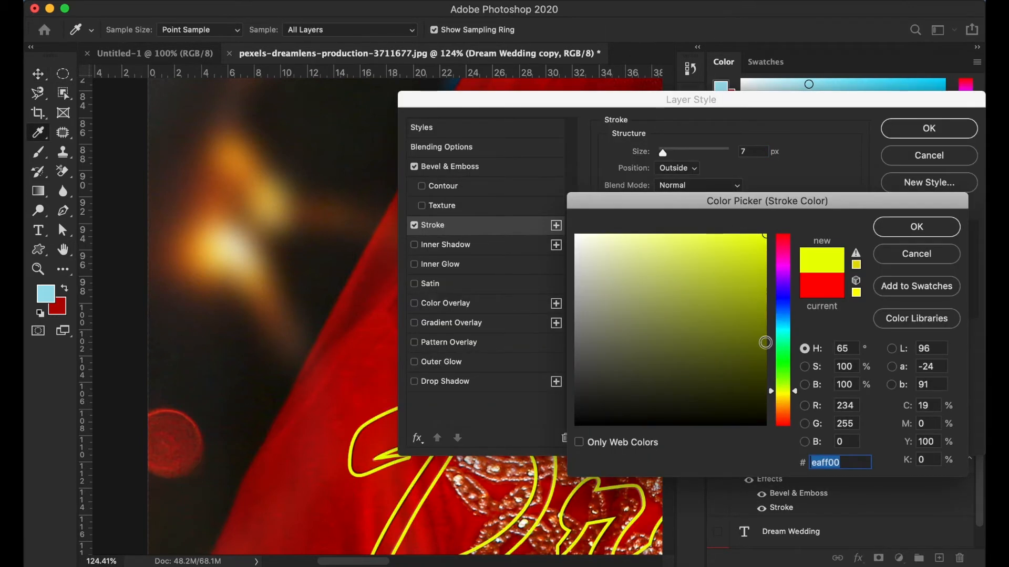
{"action": "left_click", "coordinate": [794, 402]}
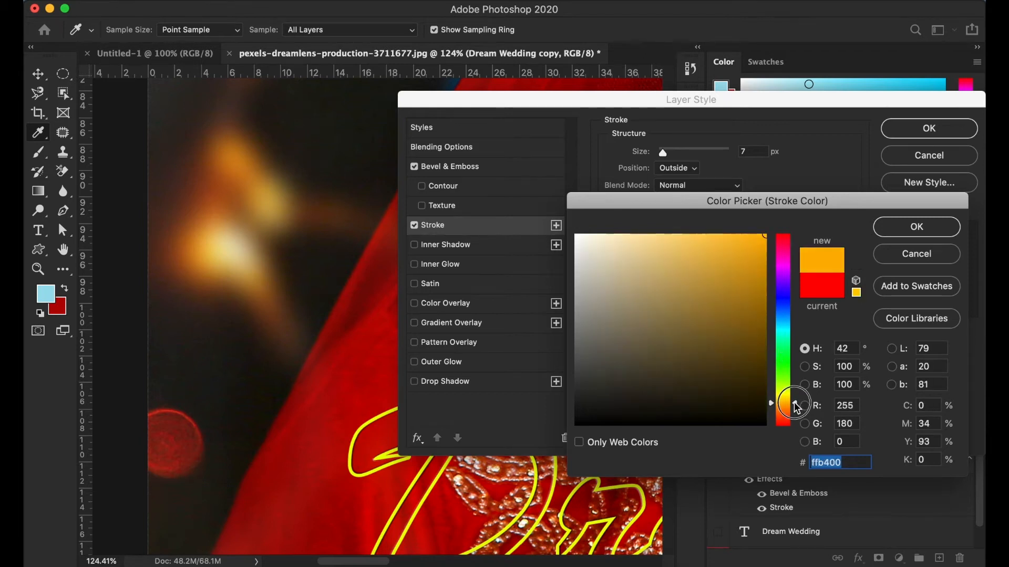
{"action": "left_click", "coordinate": [917, 227]}
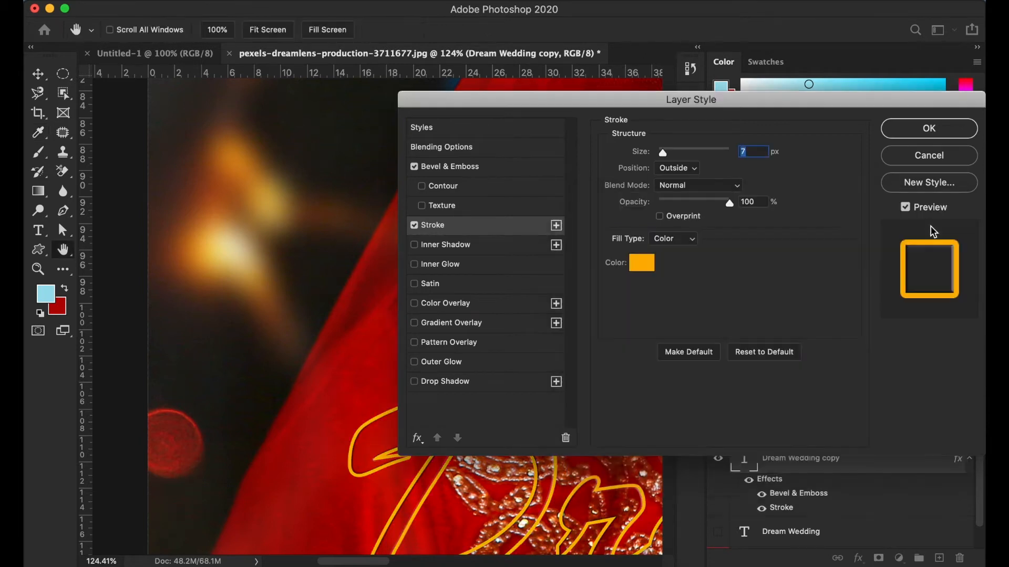
{"action": "left_click", "coordinate": [929, 129]}
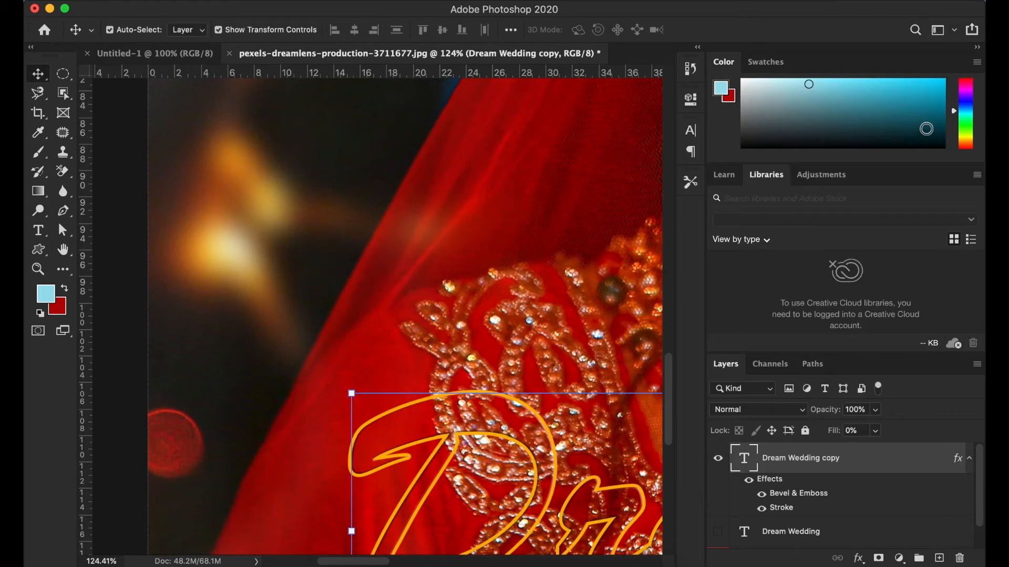
- Inspect the orange letter outlines up close and raise the Dream Wedding copy's fill again
{"action": "scroll", "coordinate": [402, 393], "scroll_direction": "up", "scroll_amount": 1}
{"action": "scroll", "coordinate": [417, 380], "scroll_direction": "down", "scroll_amount": 4}
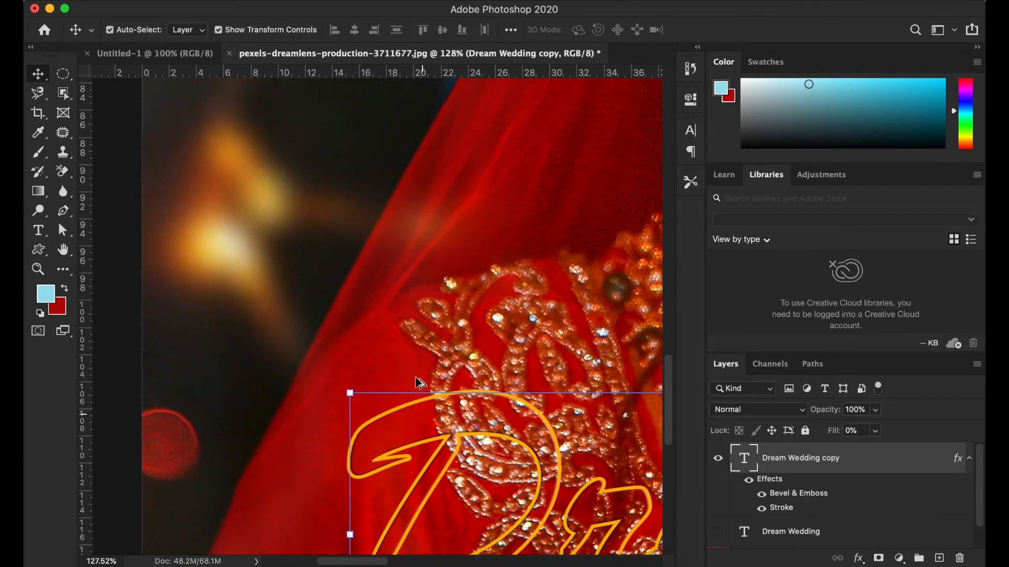
{"action": "scroll", "coordinate": [419, 382], "scroll_direction": "down", "scroll_amount": 3}
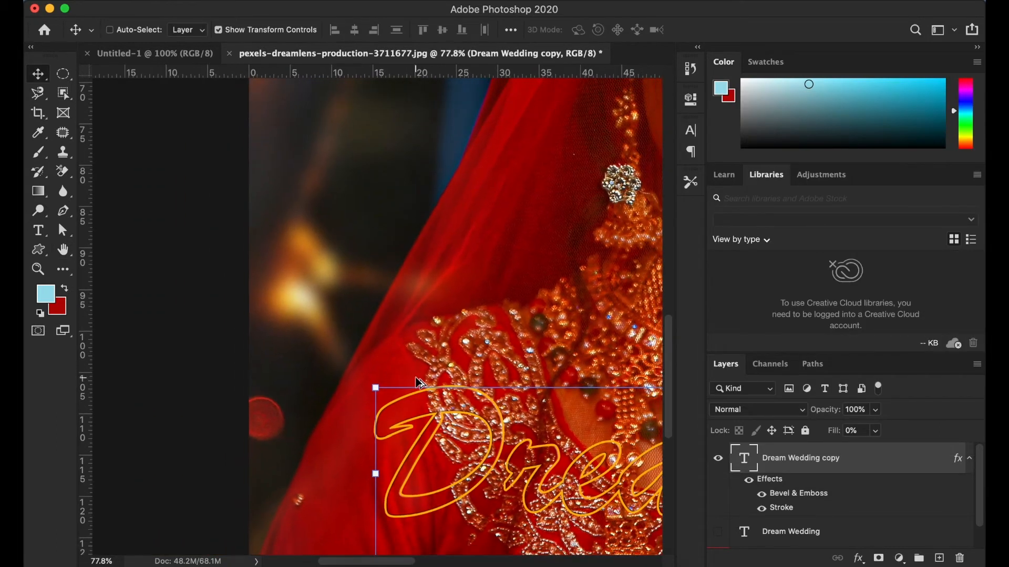
{"action": "scroll", "coordinate": [434, 410], "scroll_direction": "up", "scroll_amount": 3}
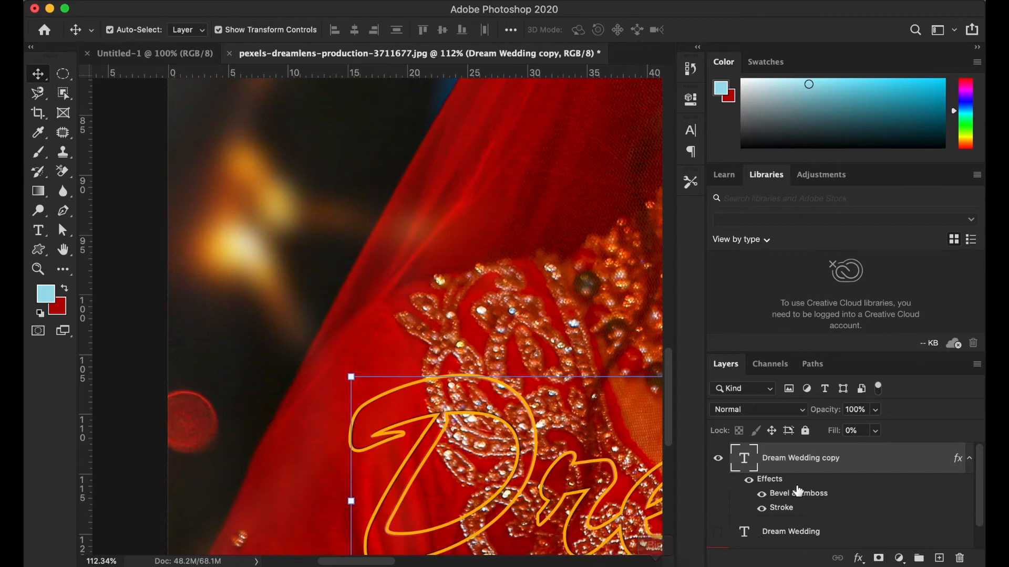
{"action": "left_click", "coordinate": [876, 430]}
{"action": "left_click_drag", "start_coordinate": [876, 447], "coordinate": [961, 458]}
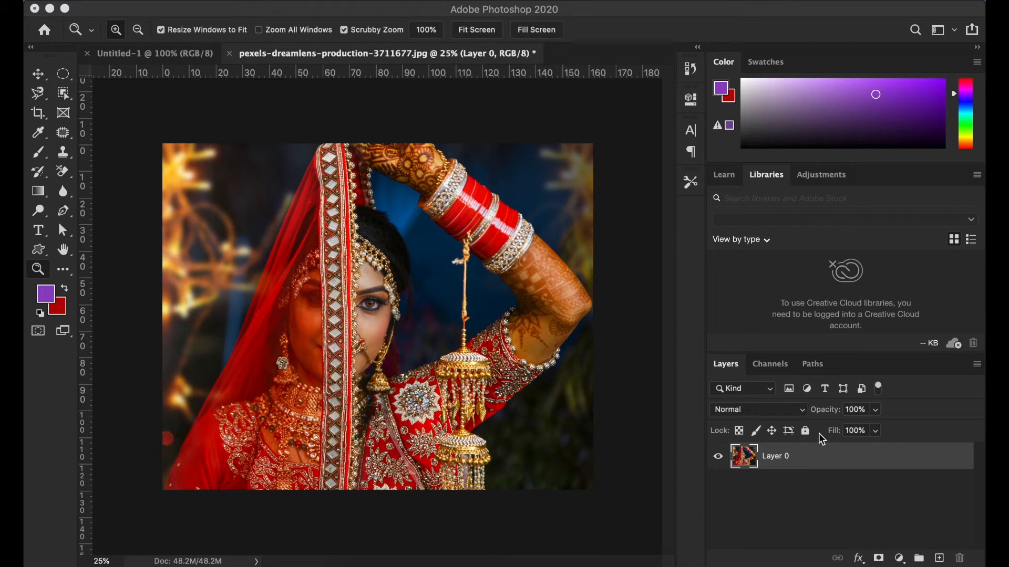
{"action": "left_click", "coordinate": [740, 433]}
{"action": "left_click", "coordinate": [741, 437]}
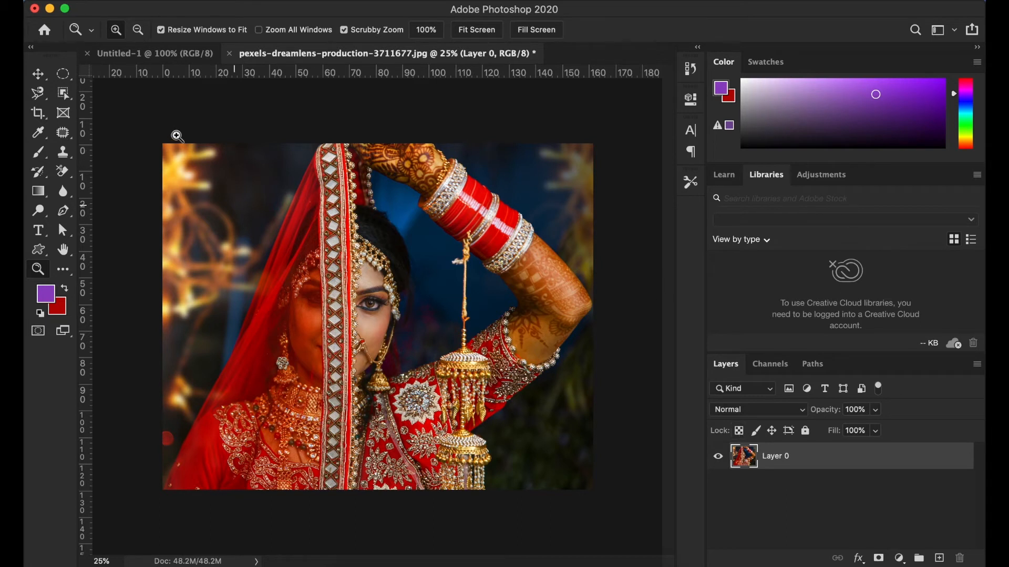
- Place pexels-luck-galindo-544268.jpg from the Desktop's Recording folder over the wedding photo and commit the placement
{"action": "left_click", "coordinate": [354, 566]}
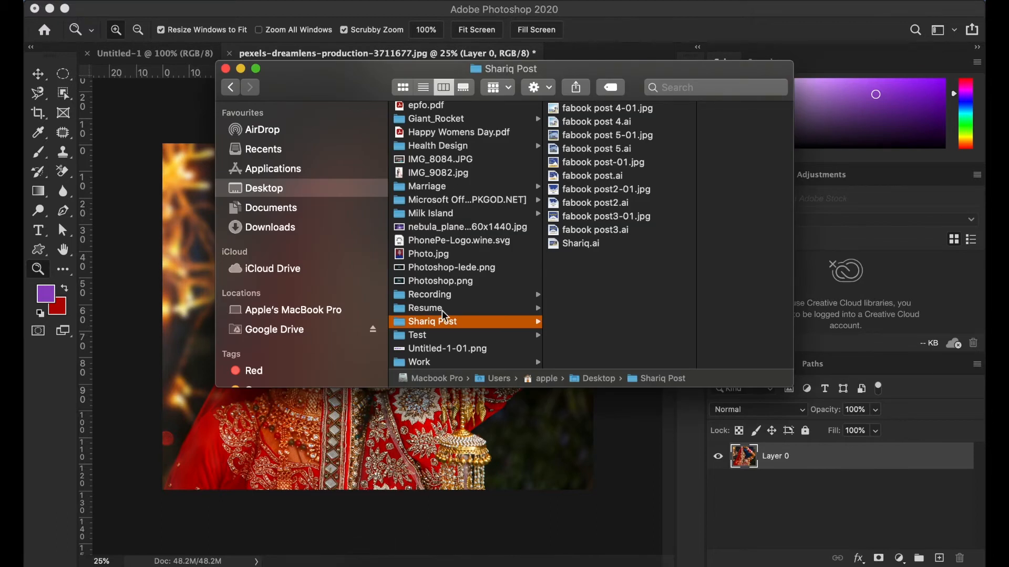
{"action": "left_click", "coordinate": [458, 297]}
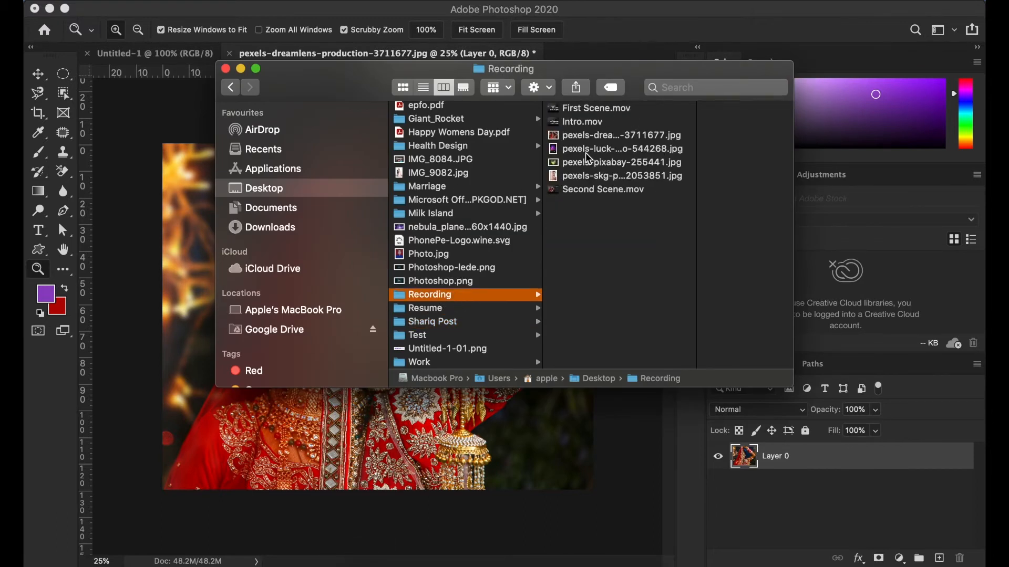
{"action": "left_click", "coordinate": [601, 140]}
{"action": "left_click", "coordinate": [509, 152]}
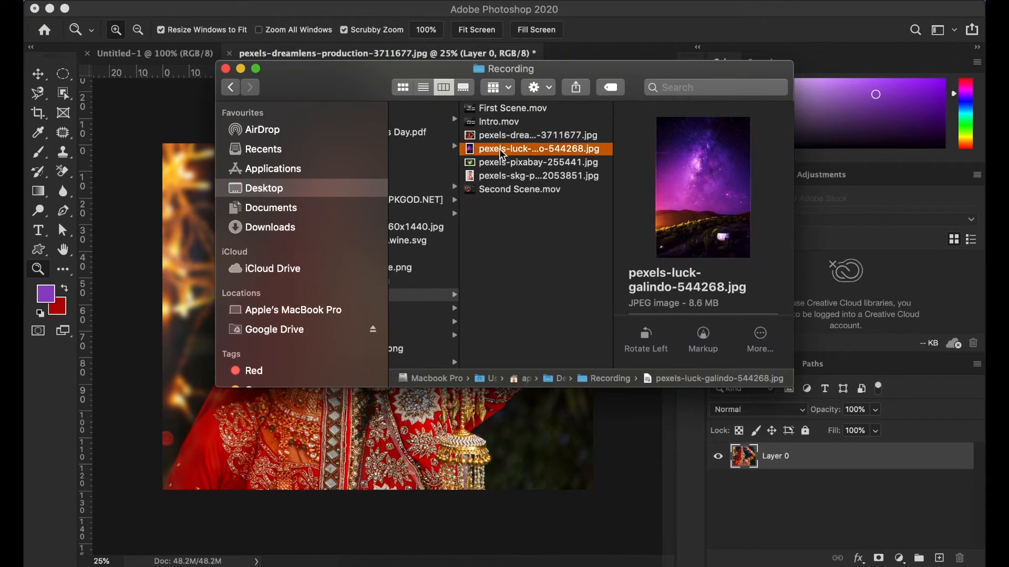
{"action": "left_click_drag", "start_coordinate": [512, 153], "coordinate": [360, 237]}
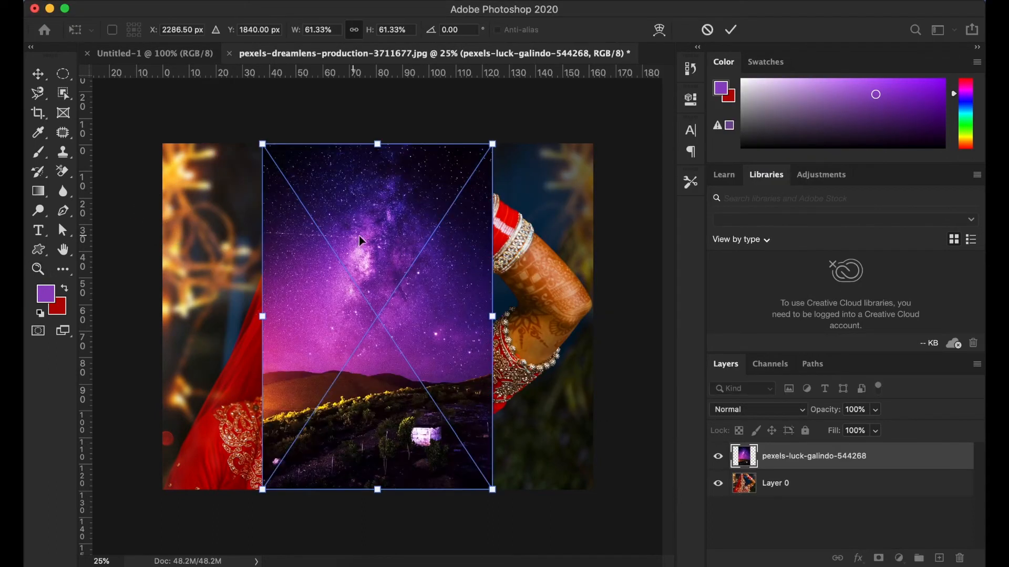
{"action": "left_click", "coordinate": [731, 30]}
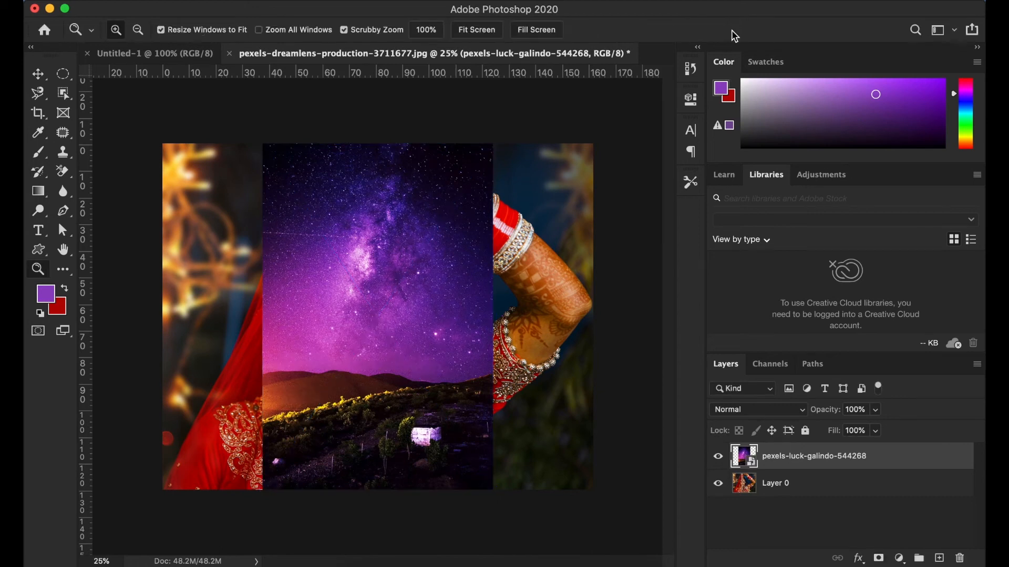
- Rasterize the placed pexels-luck-galindo-544268 layer and show its bounds with the Move tool
{"action": "right_click", "coordinate": [798, 456]}
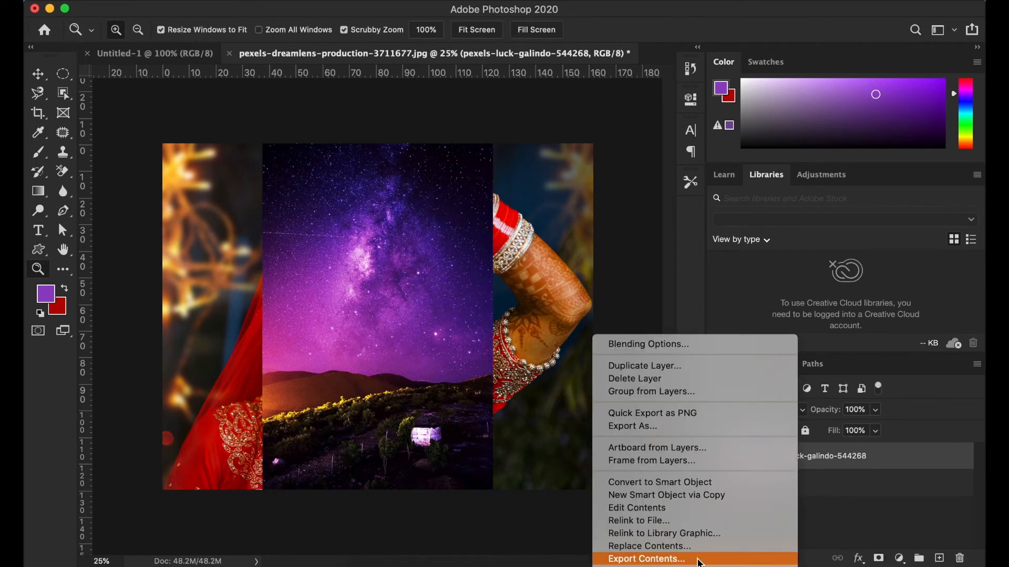
{"action": "left_click", "coordinate": [680, 491]}
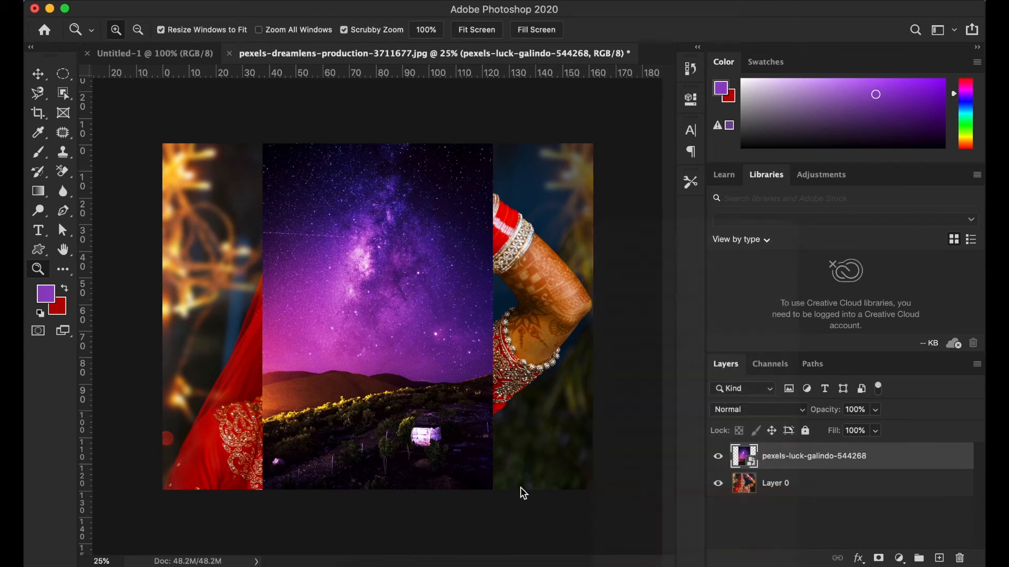
{"action": "left_click", "coordinate": [38, 74]}
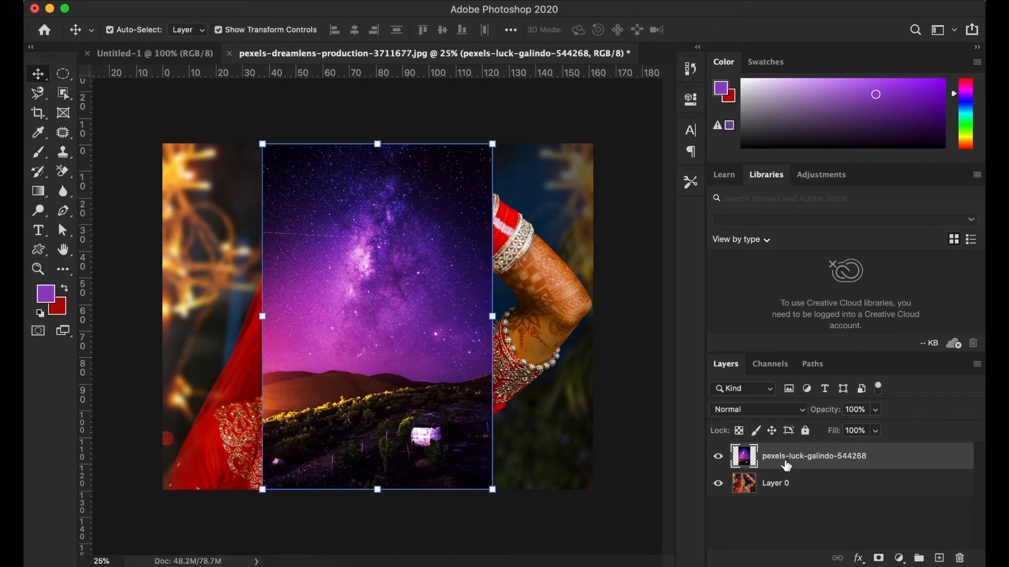
- Lock the night-sky layer's transparent pixels and brush purple strokes across the image and past its edges
{"action": "left_click", "coordinate": [739, 432]}
{"action": "left_click", "coordinate": [524, 117]}
{"action": "left_click", "coordinate": [420, 251]}
{"action": "left_click", "coordinate": [35, 156]}
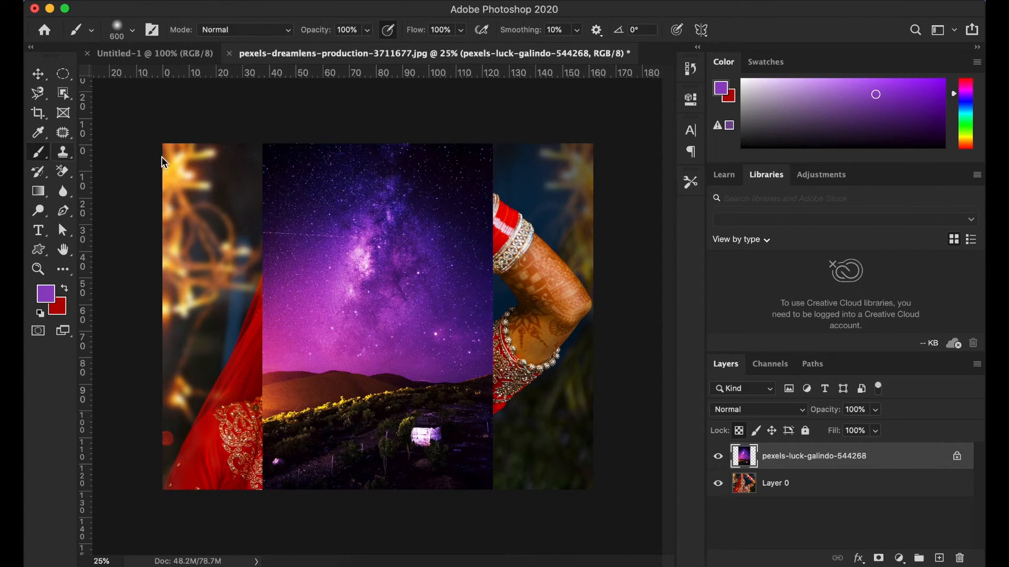
{"action": "mouse_move", "coordinate": [266, 151]}
{"action": "left_mouse_down"}
{"action": "mouse_move", "coordinate": [487, 150]}
{"action": "mouse_move", "coordinate": [486, 160]}
{"action": "mouse_move", "coordinate": [218, 210]}
{"action": "mouse_move", "coordinate": [530, 248]}
{"action": "mouse_move", "coordinate": [307, 295]}
{"action": "mouse_move", "coordinate": [232, 332]}
{"action": "mouse_move", "coordinate": [426, 350]}
{"action": "mouse_move", "coordinate": [461, 374]}
{"action": "mouse_move", "coordinate": [257, 384]}
{"action": "mouse_move", "coordinate": [247, 416]}
{"action": "mouse_move", "coordinate": [503, 441]}
{"action": "mouse_move", "coordinate": [358, 473]}
{"action": "mouse_move", "coordinate": [242, 475]}
{"action": "mouse_move", "coordinate": [234, 486]}
{"action": "mouse_move", "coordinate": [355, 491]}
{"action": "mouse_move", "coordinate": [490, 466]}
{"action": "left_mouse_up"}
{"action": "left_click_drag", "start_coordinate": [495, 153], "coordinate": [493, 110]}
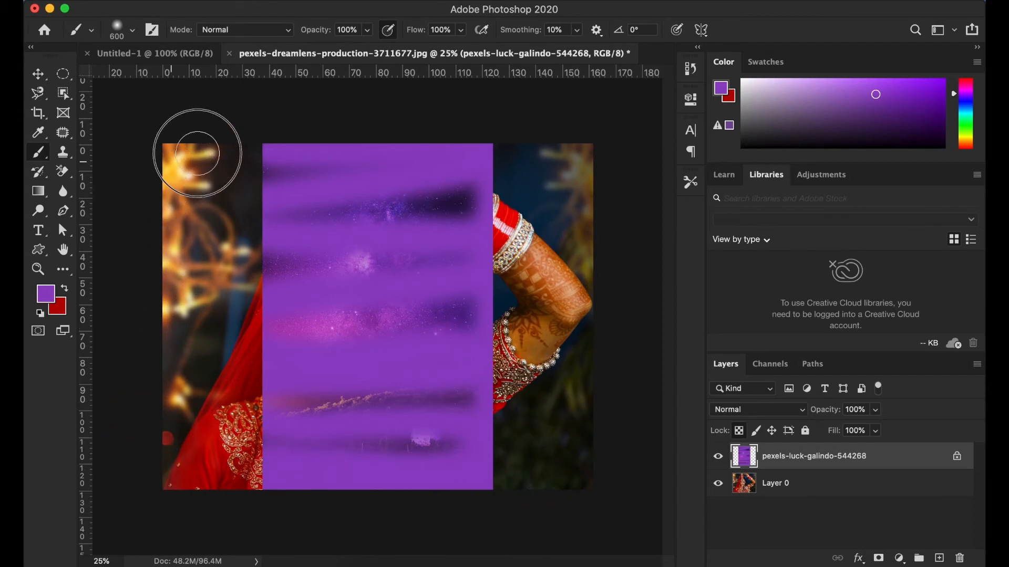
{"action": "left_click_drag", "start_coordinate": [570, 432], "coordinate": [167, 452]}
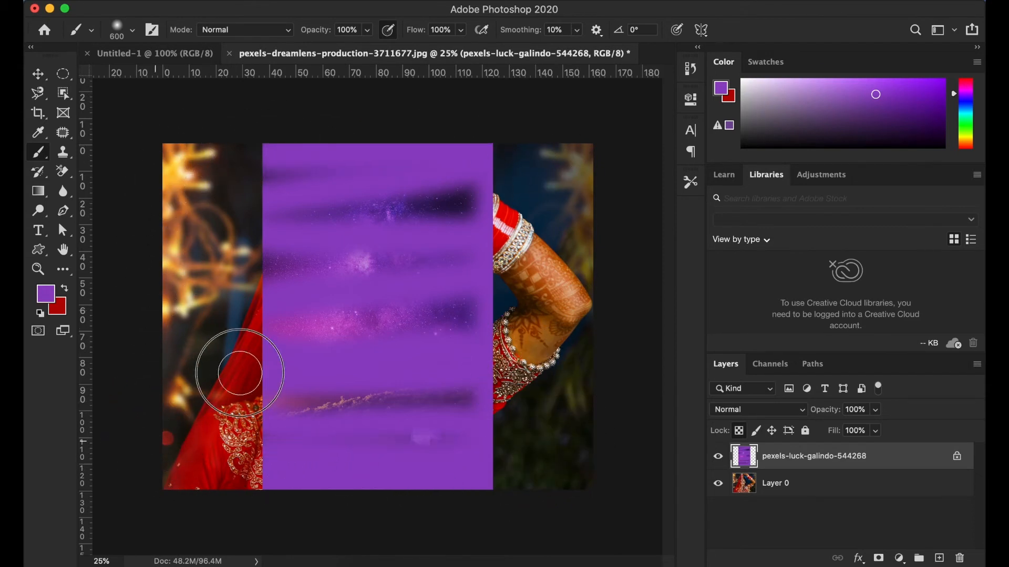
{"action": "left_click_drag", "start_coordinate": [484, 185], "coordinate": [243, 187]}
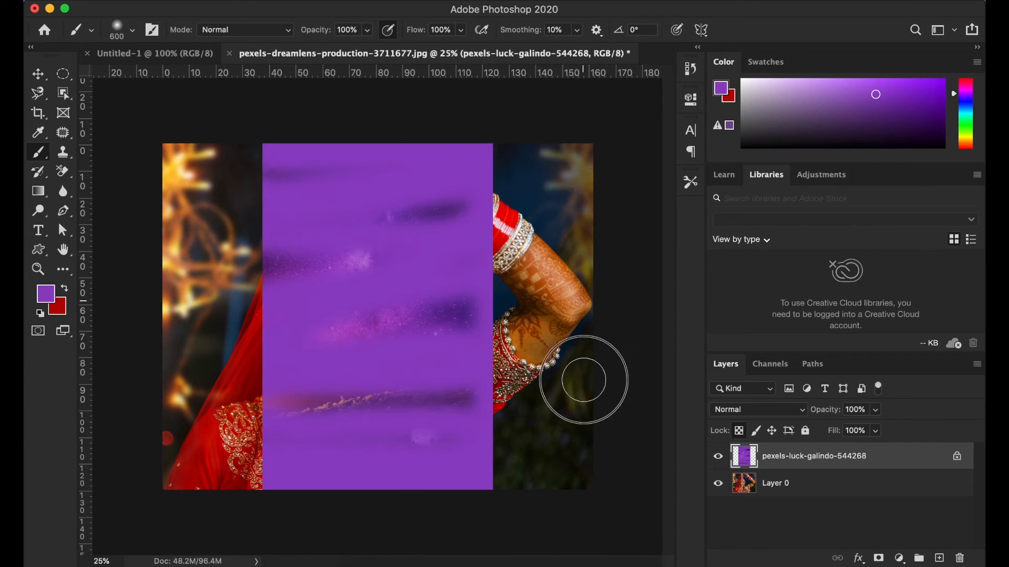
{"action": "mouse_move", "coordinate": [463, 163]}
{"action": "left_mouse_down"}
{"action": "mouse_move", "coordinate": [438, 194]}
{"action": "mouse_move", "coordinate": [421, 261]}
{"action": "mouse_move", "coordinate": [426, 442]}
{"action": "left_mouse_up"}
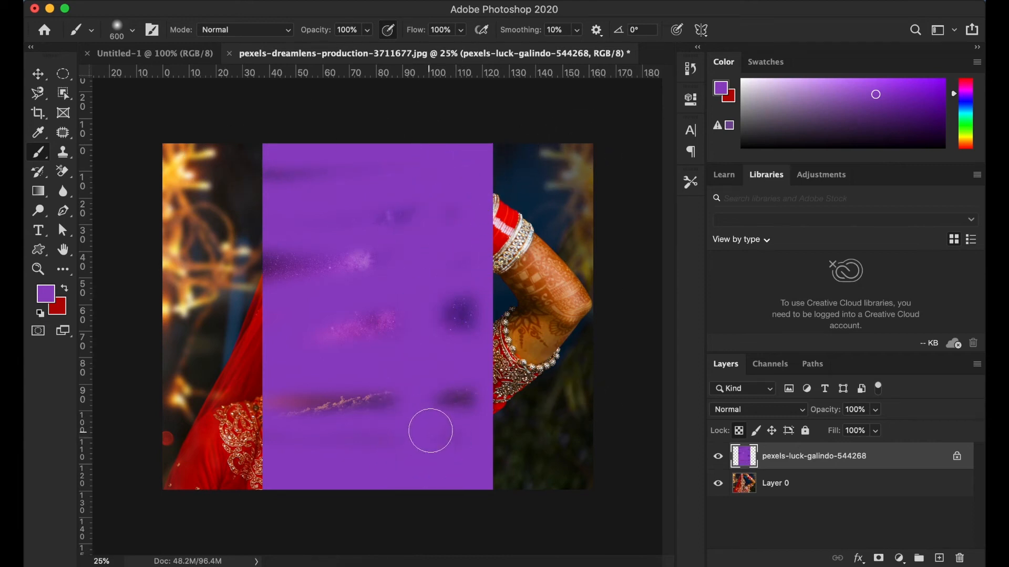
{"action": "mouse_move", "coordinate": [457, 310]}
{"action": "left_mouse_down"}
{"action": "mouse_move", "coordinate": [454, 423]}
{"action": "mouse_move", "coordinate": [642, 398]}
{"action": "mouse_move", "coordinate": [533, 419]}
{"action": "mouse_move", "coordinate": [574, 215]}
{"action": "mouse_move", "coordinate": [566, 181]}
{"action": "mouse_move", "coordinate": [567, 433]}
{"action": "left_mouse_up"}
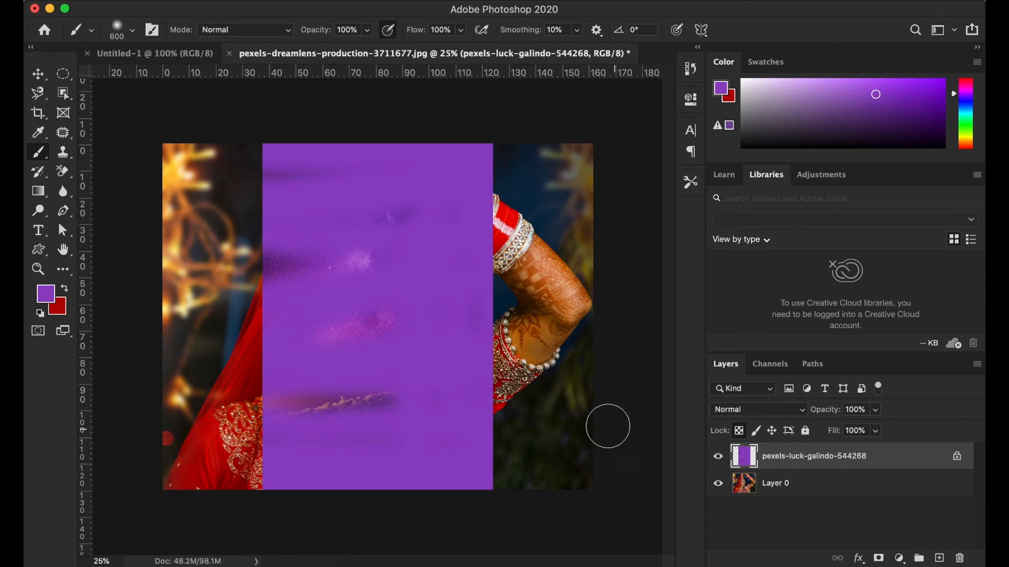
- Hide Layer 0 and brush more purple over the middle of the night-sky layer
{"action": "left_click", "coordinate": [718, 484]}
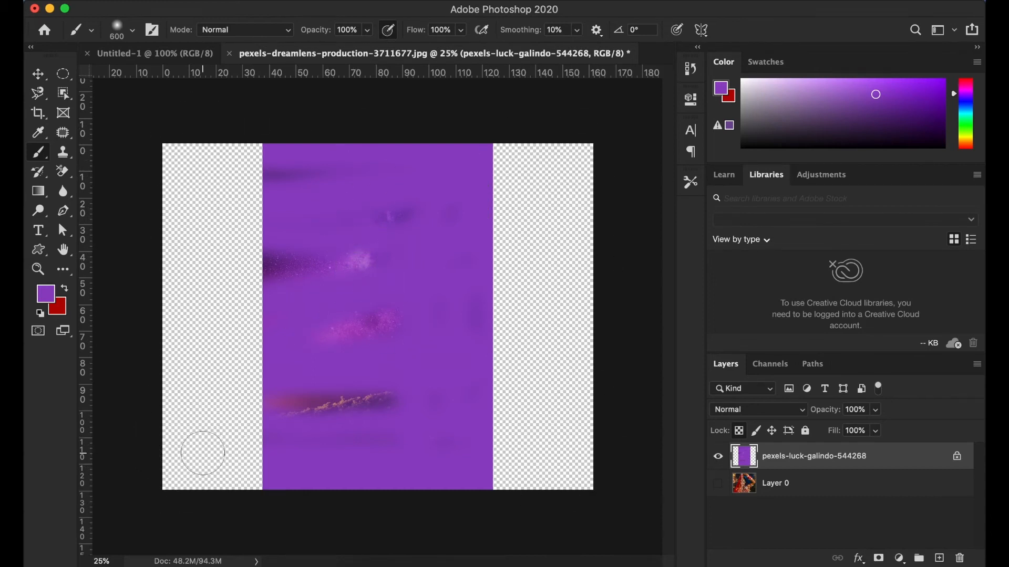
{"action": "mouse_move", "coordinate": [292, 329]}
{"action": "left_mouse_down"}
{"action": "mouse_move", "coordinate": [296, 448]}
{"action": "mouse_move", "coordinate": [357, 198]}
{"action": "mouse_move", "coordinate": [380, 437]}
{"action": "mouse_move", "coordinate": [314, 429]}
{"action": "mouse_move", "coordinate": [366, 352]}
{"action": "mouse_move", "coordinate": [379, 217]}
{"action": "mouse_move", "coordinate": [410, 226]}
{"action": "mouse_move", "coordinate": [406, 349]}
{"action": "left_mouse_up"}
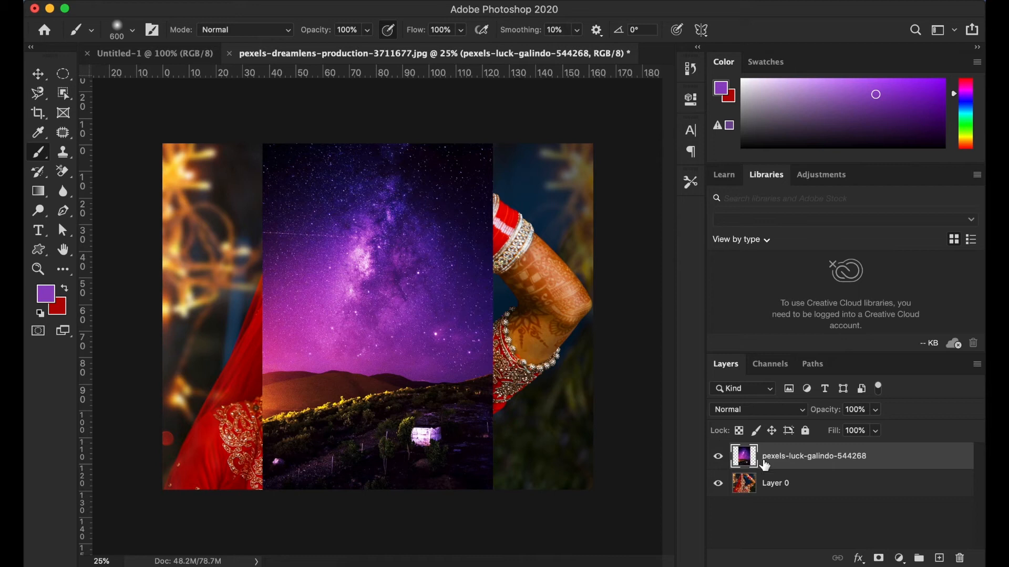
- Lock the night-sky layer's image pixels and try to paint on it with the Brush tool
{"action": "left_click", "coordinate": [759, 432]}
{"action": "left_click", "coordinate": [317, 221]}
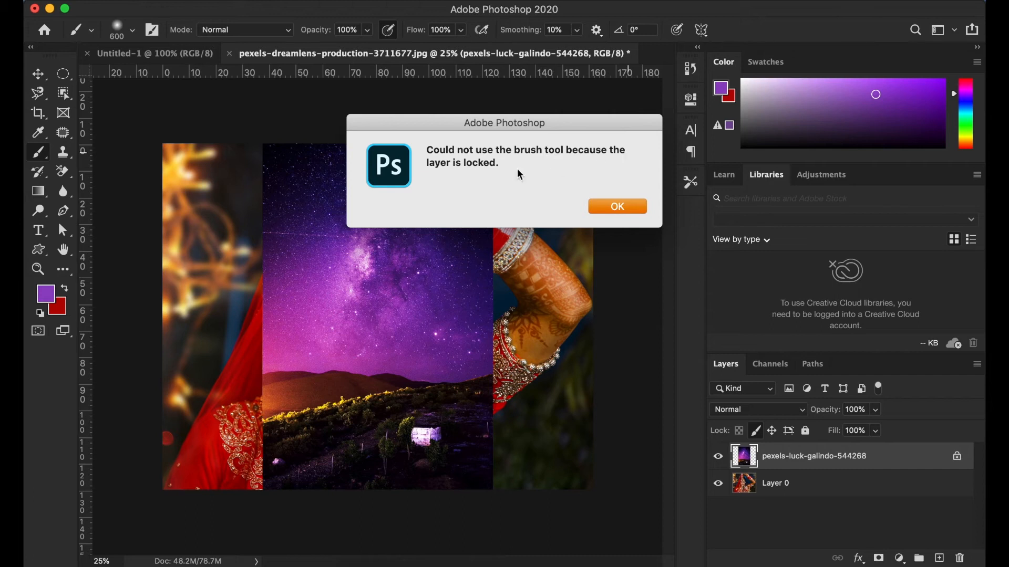
{"action": "left_click", "coordinate": [612, 204]}
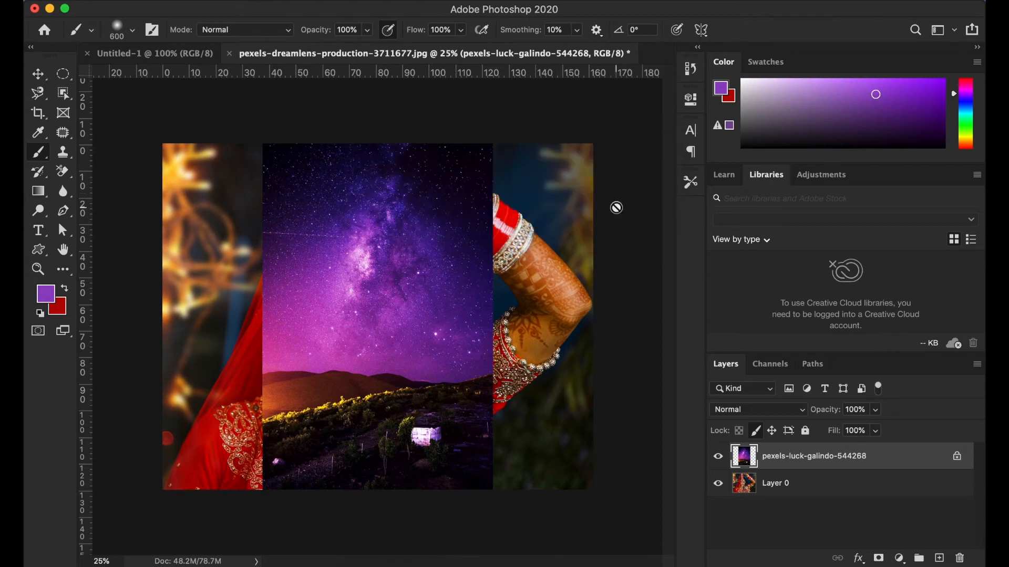
- Brush purple over the parts of Layer 0 on both sides of the night-sky image
{"action": "left_click", "coordinate": [783, 496]}
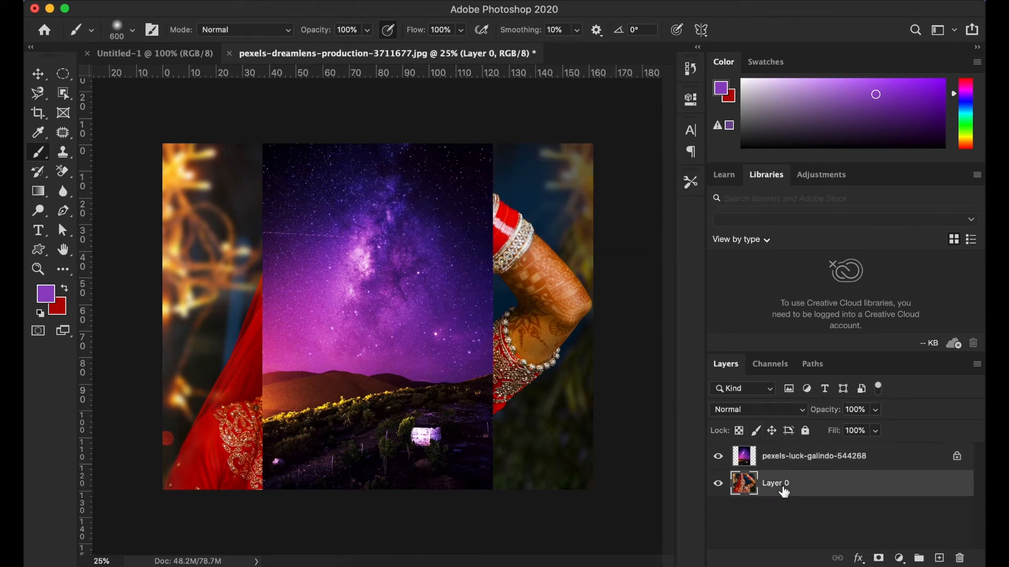
{"action": "mouse_move", "coordinate": [516, 216]}
{"action": "left_mouse_down"}
{"action": "mouse_move", "coordinate": [567, 322]}
{"action": "mouse_move", "coordinate": [583, 144]}
{"action": "mouse_move", "coordinate": [559, 405]}
{"action": "mouse_move", "coordinate": [492, 206]}
{"action": "mouse_move", "coordinate": [538, 412]}
{"action": "mouse_move", "coordinate": [527, 318]}
{"action": "mouse_move", "coordinate": [538, 418]}
{"action": "mouse_move", "coordinate": [601, 510]}
{"action": "mouse_move", "coordinate": [602, 259]}
{"action": "mouse_move", "coordinate": [562, 520]}
{"action": "mouse_move", "coordinate": [581, 420]}
{"action": "mouse_move", "coordinate": [563, 424]}
{"action": "mouse_move", "coordinate": [549, 443]}
{"action": "left_mouse_up"}
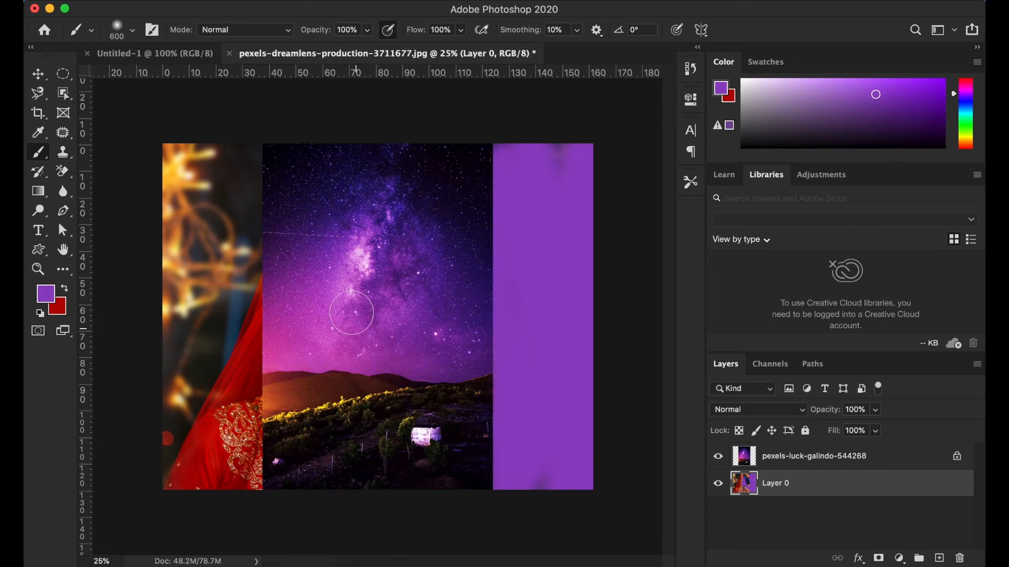
{"action": "mouse_move", "coordinate": [233, 131]}
{"action": "left_mouse_down"}
{"action": "mouse_move", "coordinate": [234, 455]}
{"action": "mouse_move", "coordinate": [257, 273]}
{"action": "mouse_move", "coordinate": [228, 452]}
{"action": "mouse_move", "coordinate": [225, 365]}
{"action": "mouse_move", "coordinate": [194, 342]}
{"action": "mouse_move", "coordinate": [196, 245]}
{"action": "mouse_move", "coordinate": [198, 416]}
{"action": "mouse_move", "coordinate": [198, 155]}
{"action": "mouse_move", "coordinate": [183, 169]}
{"action": "mouse_move", "coordinate": [140, 123]}
{"action": "mouse_move", "coordinate": [139, 505]}
{"action": "mouse_move", "coordinate": [191, 233]}
{"action": "mouse_move", "coordinate": [153, 522]}
{"action": "left_mouse_up"}
{"action": "mouse_move", "coordinate": [522, 151]}
{"action": "left_mouse_down"}
{"action": "mouse_move", "coordinate": [590, 131]}
{"action": "mouse_move", "coordinate": [572, 151]}
{"action": "left_mouse_up"}
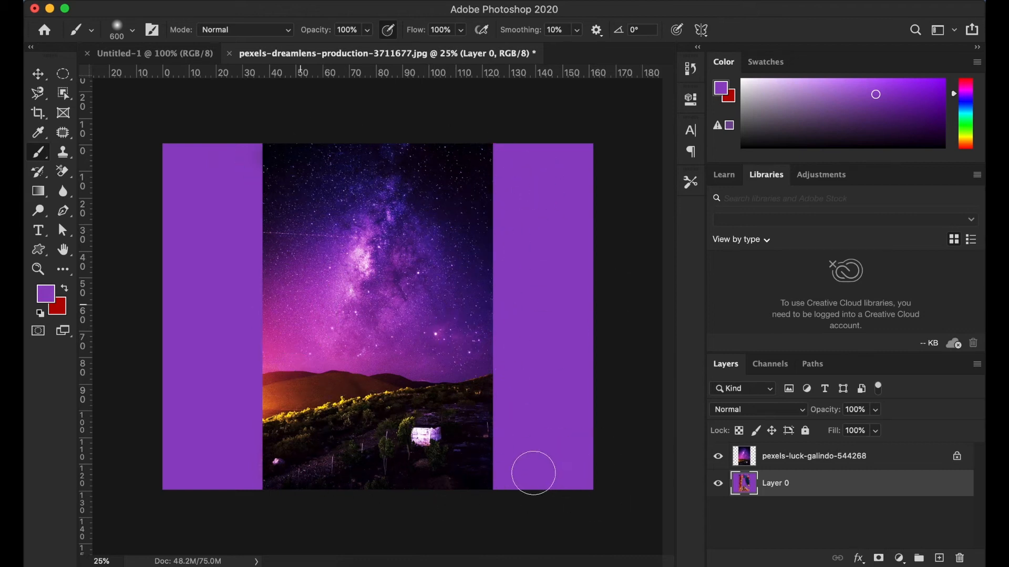
- Try to brush over the pixel-locked night-sky layer once more
{"action": "left_click", "coordinate": [783, 460]}
{"action": "left_click_drag", "start_coordinate": [404, 173], "coordinate": [399, 349]}
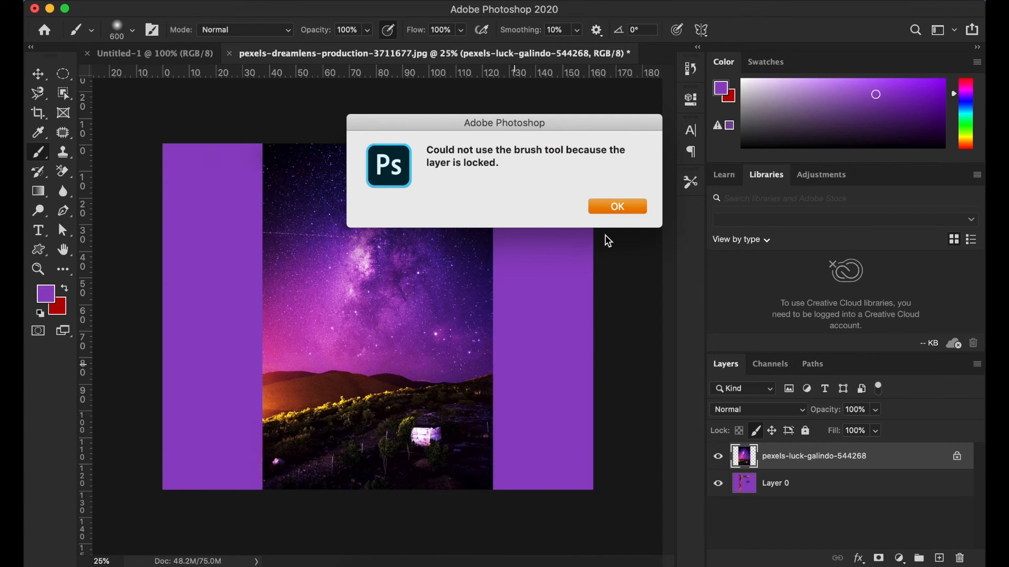
{"action": "left_click", "coordinate": [618, 205]}
- Undo the purple brush strokes on Layer 0
{"action": "key", "text": "super+z"}
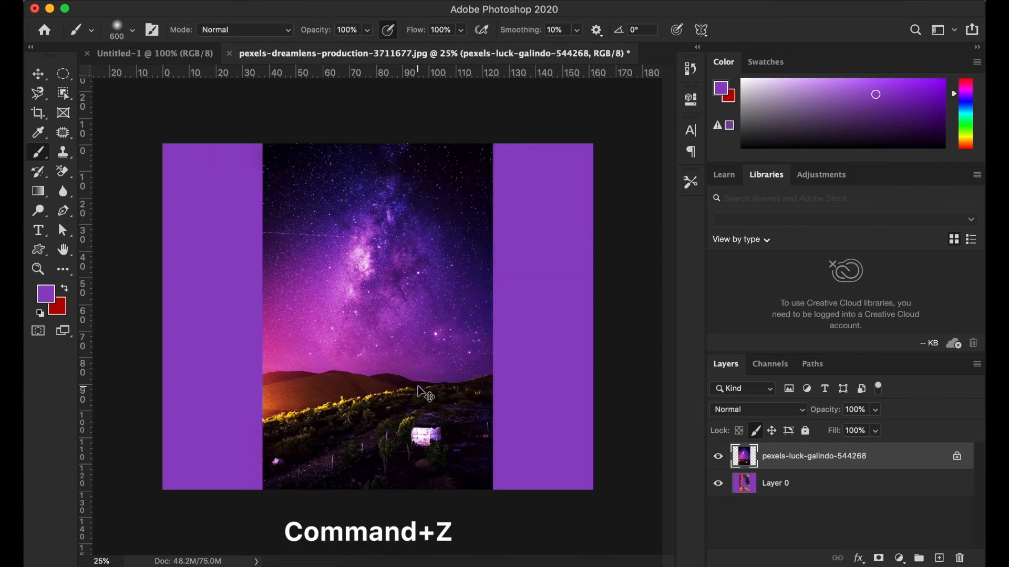
{"action": "key", "text": "super+z"}
{"action": "key", "text": "super+z"}
- Move the pixel-locked night-sky layer to the right half of the wedding photo with the Move tool
{"action": "left_click", "coordinate": [725, 452]}
{"action": "left_click_drag", "start_coordinate": [341, 165], "coordinate": [341, 166]}
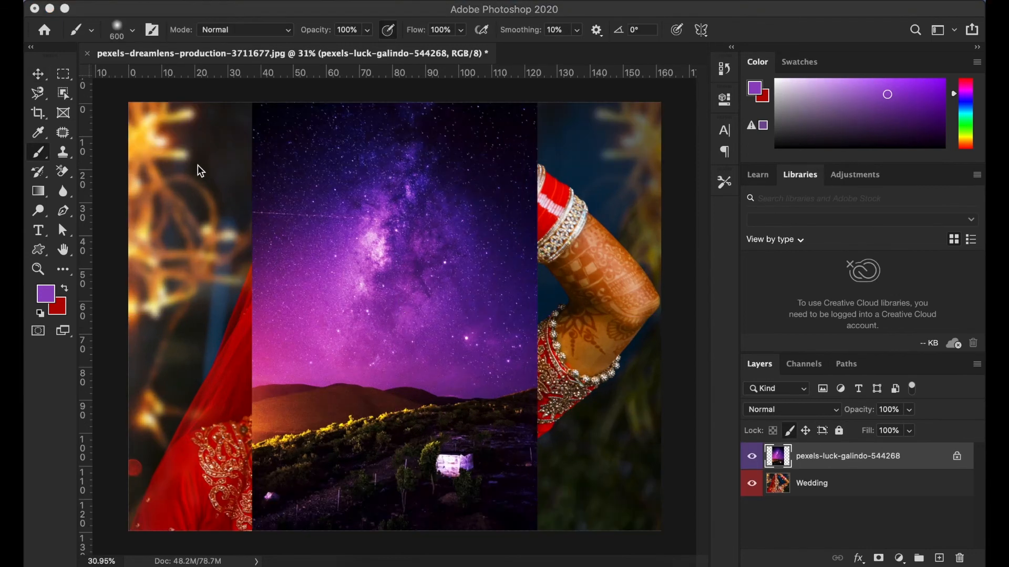
{"action": "left_click", "coordinate": [37, 76]}
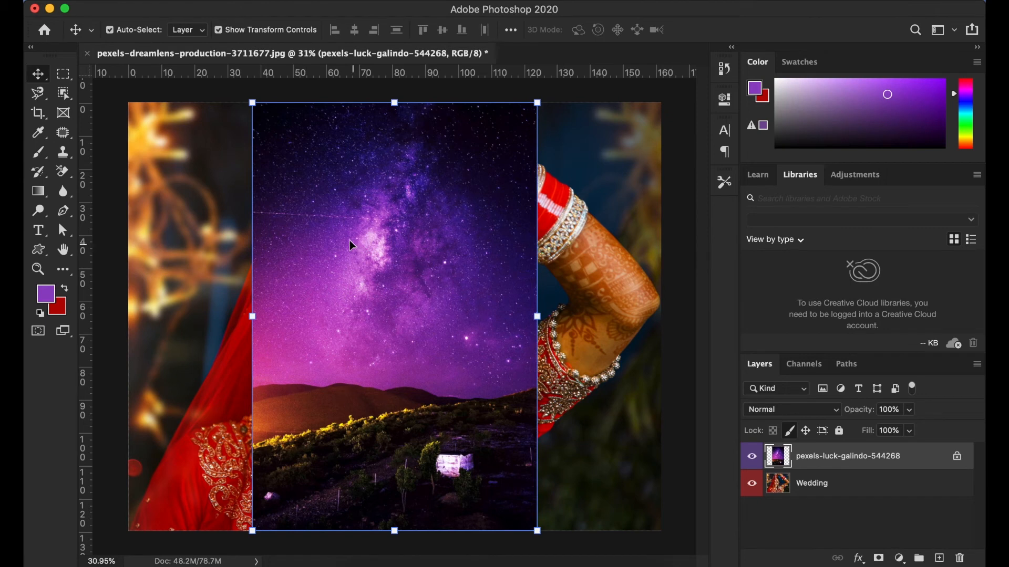
{"action": "mouse_move", "coordinate": [368, 238]}
{"action": "left_mouse_down"}
{"action": "mouse_move", "coordinate": [245, 231]}
{"action": "mouse_move", "coordinate": [239, 241]}
{"action": "mouse_move", "coordinate": [512, 239]}
{"action": "mouse_move", "coordinate": [252, 243]}
{"action": "mouse_move", "coordinate": [480, 233]}
{"action": "left_mouse_up"}
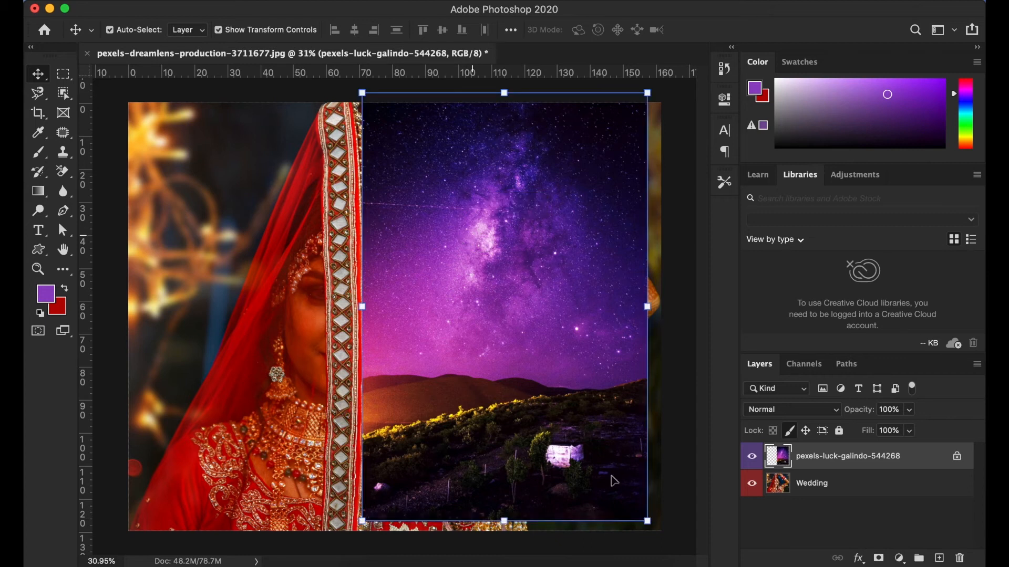
- Scale the night-sky layer proportionally to about 108.57% and shift it slightly right to cover the photo's right side
{"action": "left_click", "coordinate": [648, 522]}
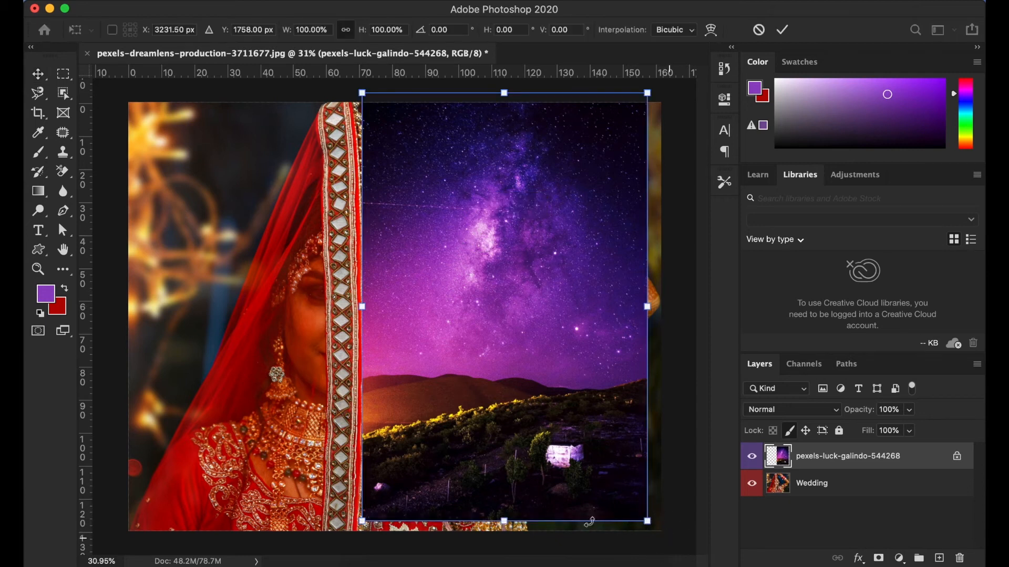
{"action": "left_click_drag", "start_coordinate": [504, 520], "coordinate": [516, 561]}
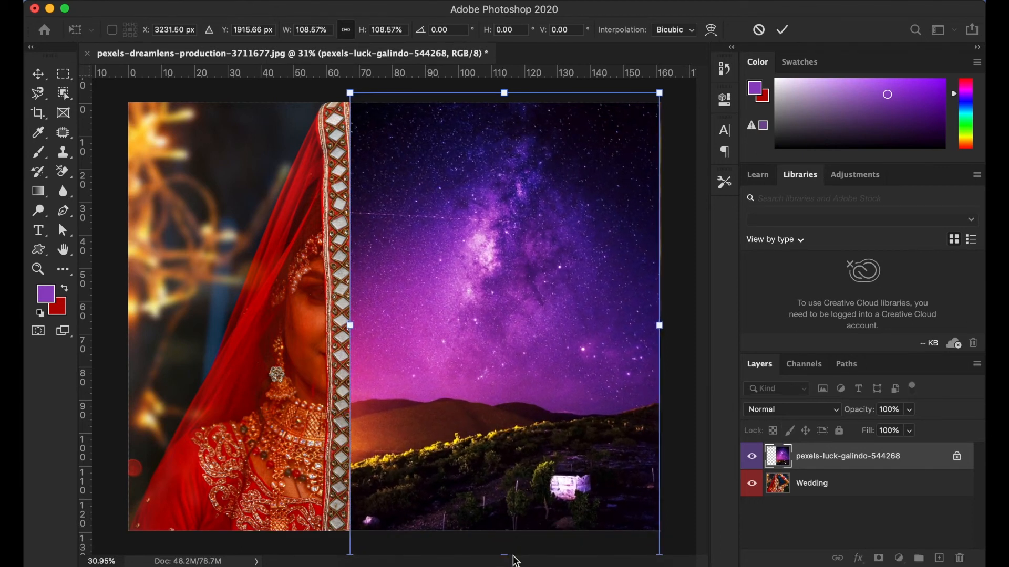
{"action": "left_click_drag", "start_coordinate": [530, 431], "coordinate": [543, 438]}
{"action": "left_click", "coordinate": [783, 30]}
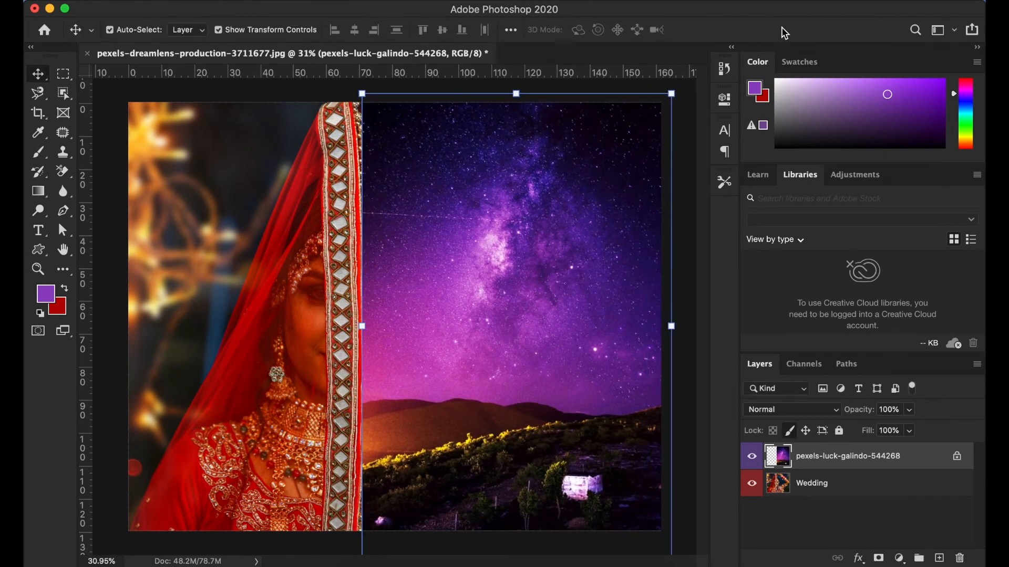
- Enlarge the night-sky layer proportionally from its lower-right corner to about 143.42% and apply the transform
{"action": "left_click", "coordinate": [691, 126]}
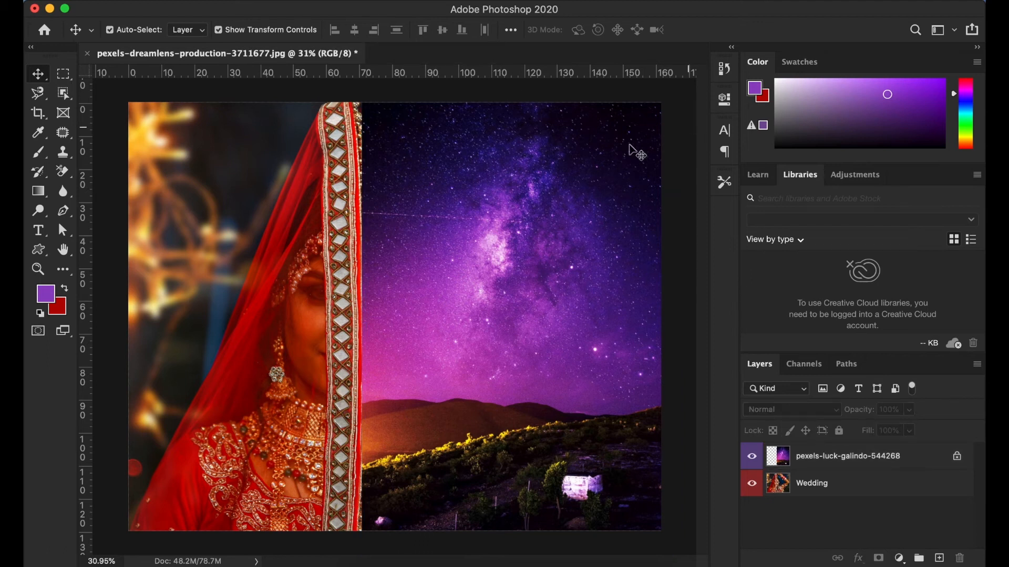
{"action": "key", "text": "super+minus"}
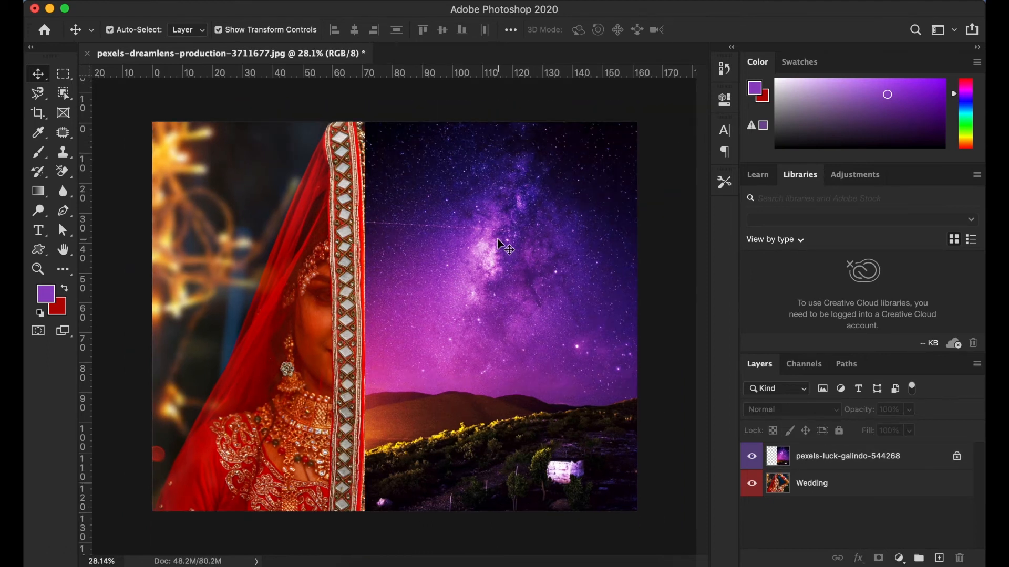
{"action": "key", "text": "super+minus"}
{"action": "left_click", "coordinate": [455, 251]}
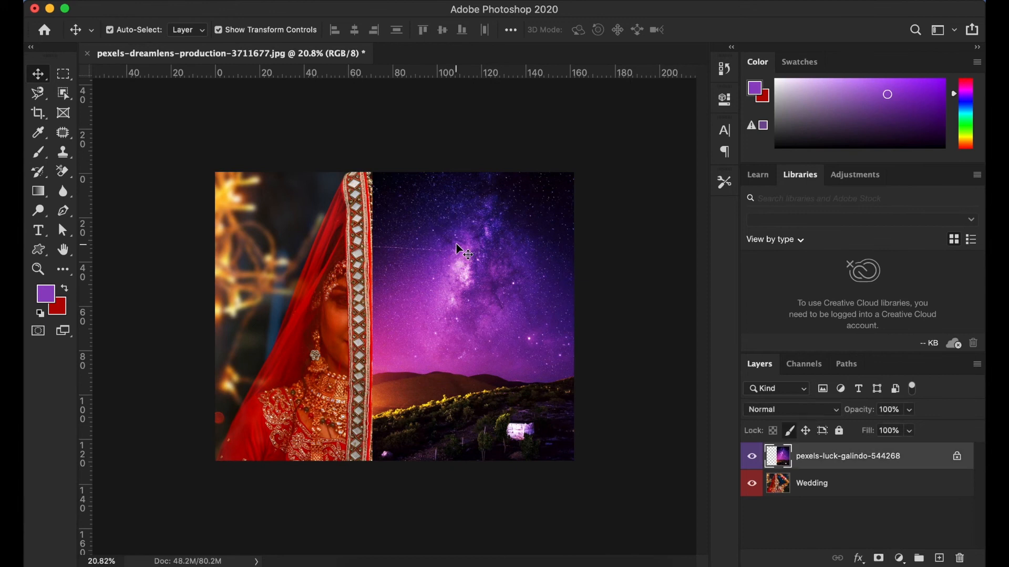
{"action": "left_click_drag", "start_coordinate": [581, 478], "coordinate": [616, 517]}
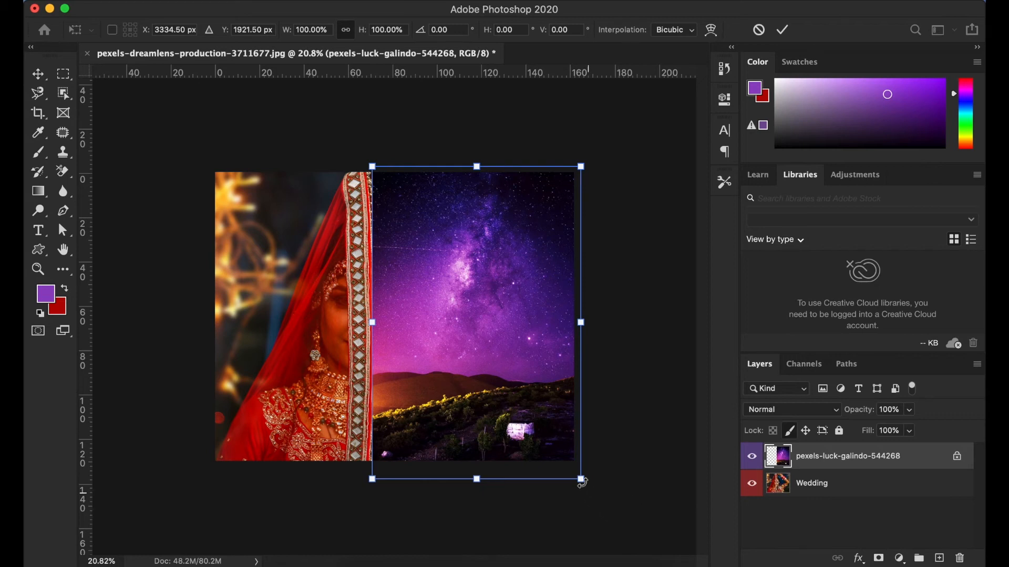
{"action": "left_click_drag", "start_coordinate": [581, 479], "coordinate": [691, 566]}
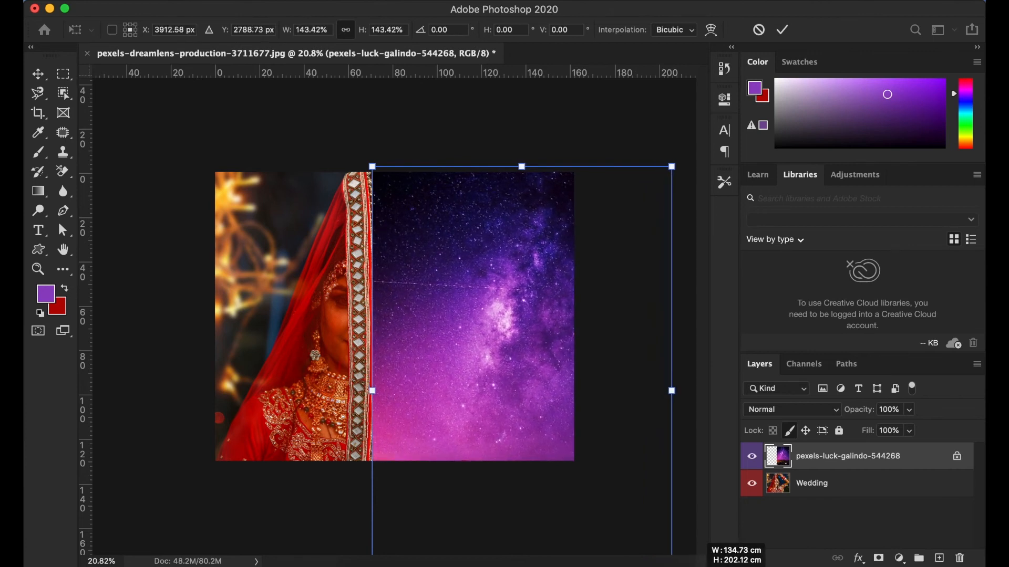
{"action": "left_click", "coordinate": [783, 31]}
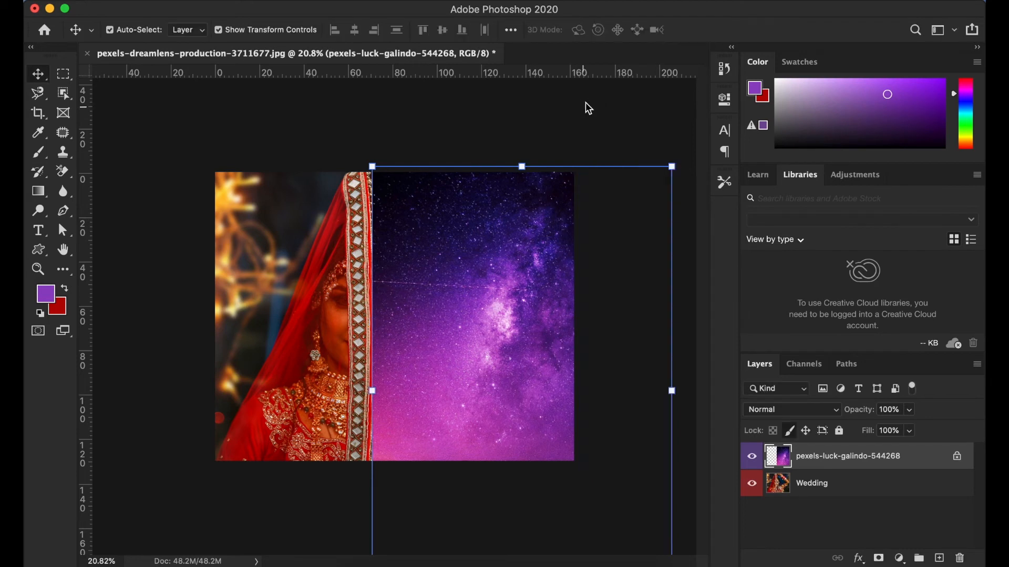
- Replace the night-sky layer's image-pixel lock with a position lock and try to move the layer on the canvas
{"action": "left_click", "coordinate": [540, 115]}
{"action": "scroll", "coordinate": [423, 161], "scroll_direction": "down", "scroll_amount": 1}
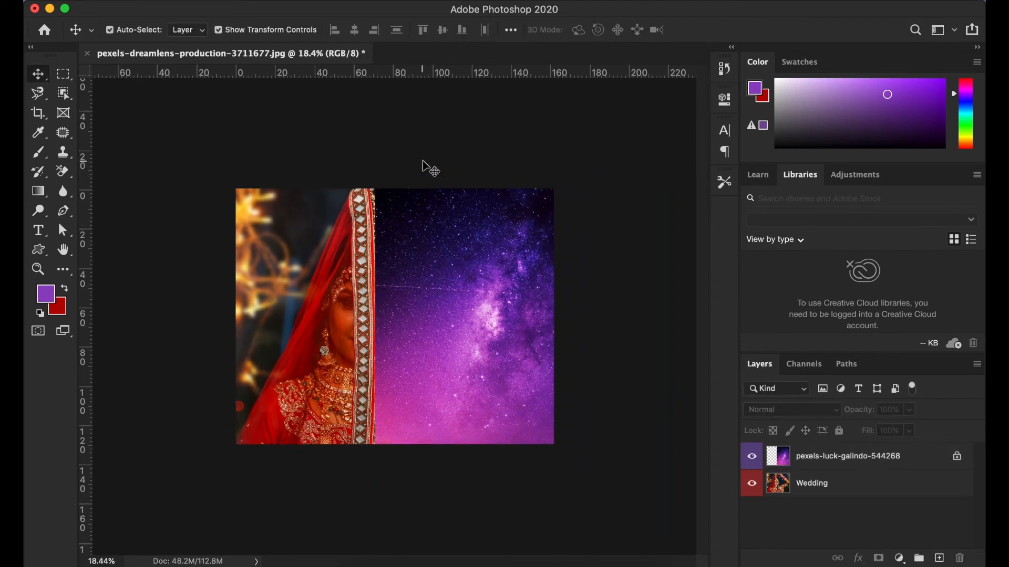
{"action": "left_click", "coordinate": [439, 206]}
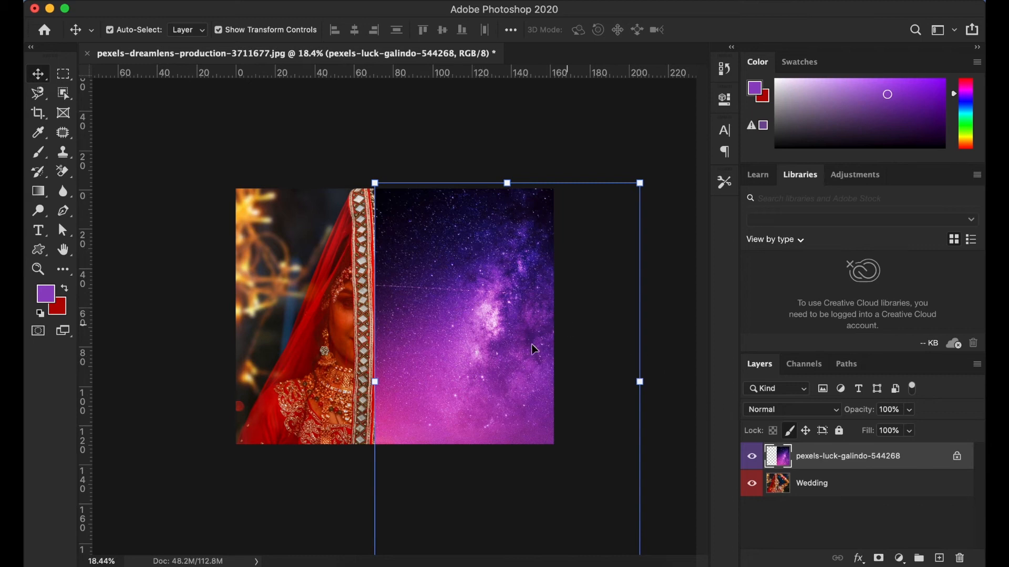
{"action": "left_click", "coordinate": [957, 457]}
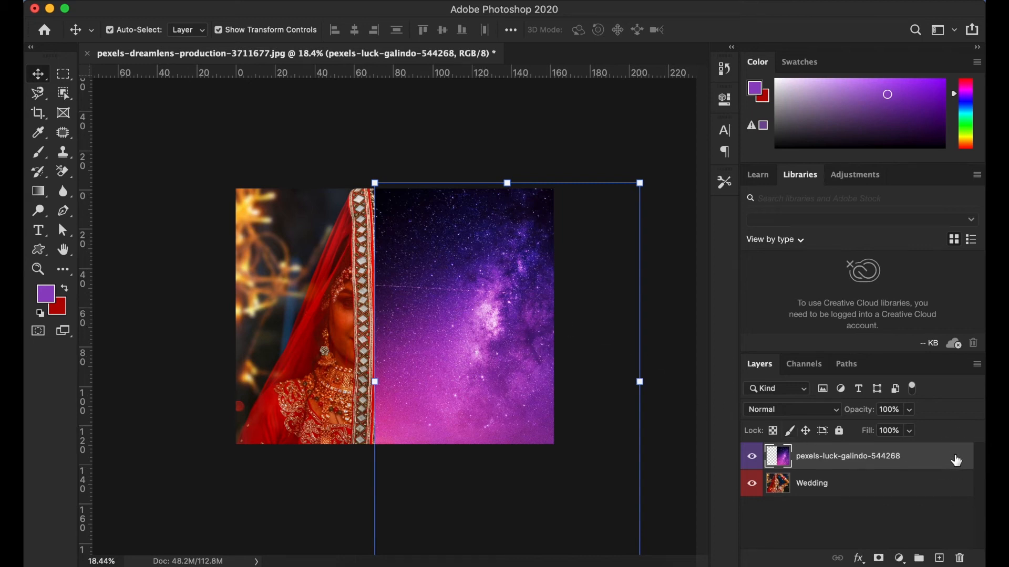
{"action": "left_click", "coordinate": [808, 428]}
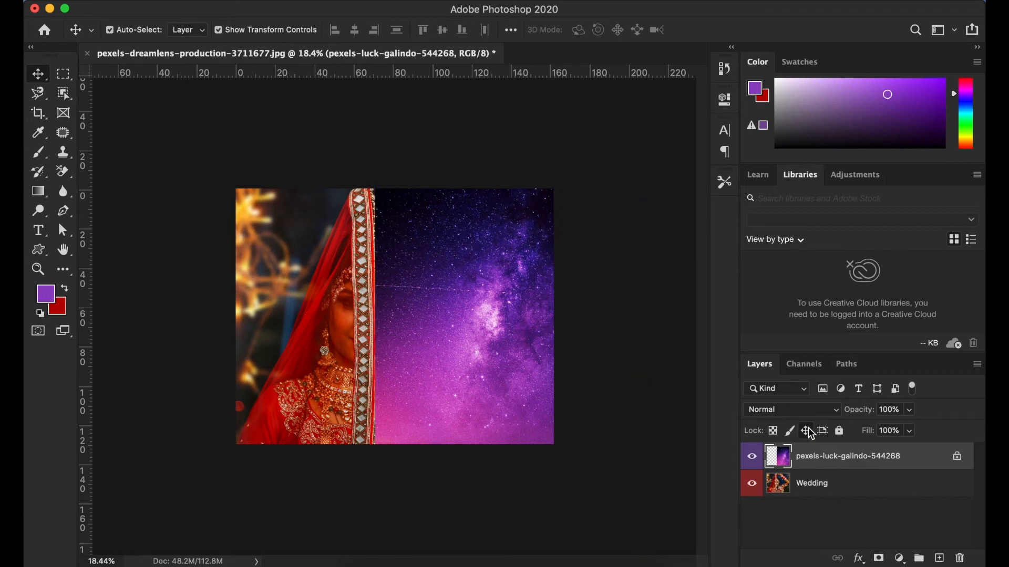
{"action": "left_click", "coordinate": [439, 322]}
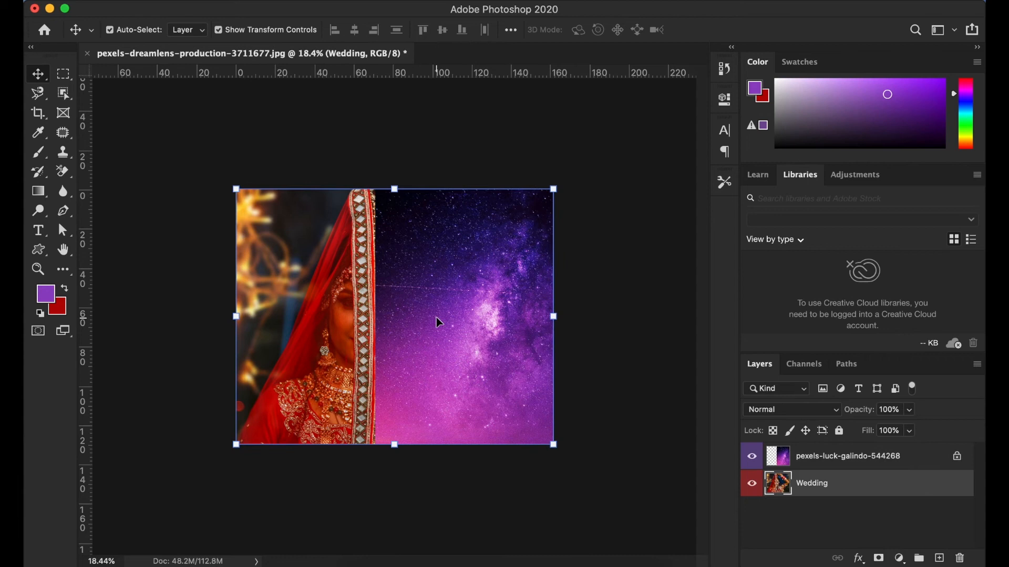
- Remove the night-sky layer's position lock, lock all of its attributes and try to move it on the canvas
{"action": "left_click", "coordinate": [809, 460]}
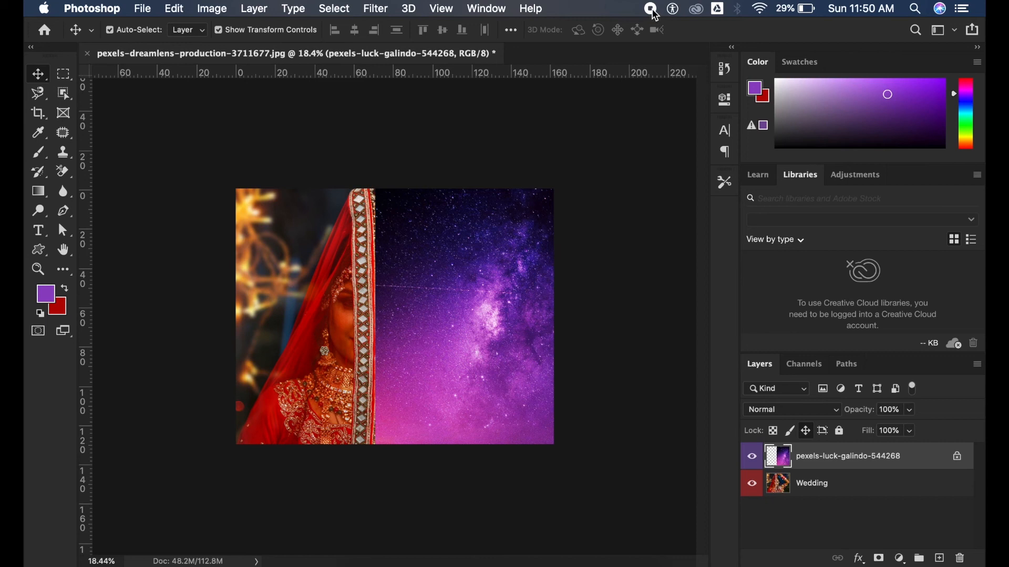
{"action": "left_click", "coordinate": [958, 459]}
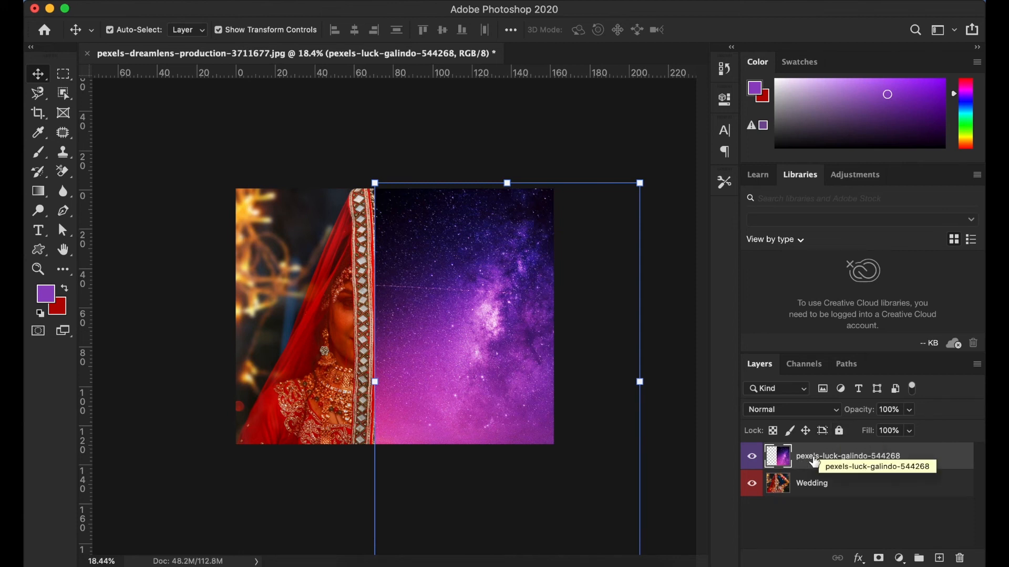
{"action": "left_click", "coordinate": [838, 430]}
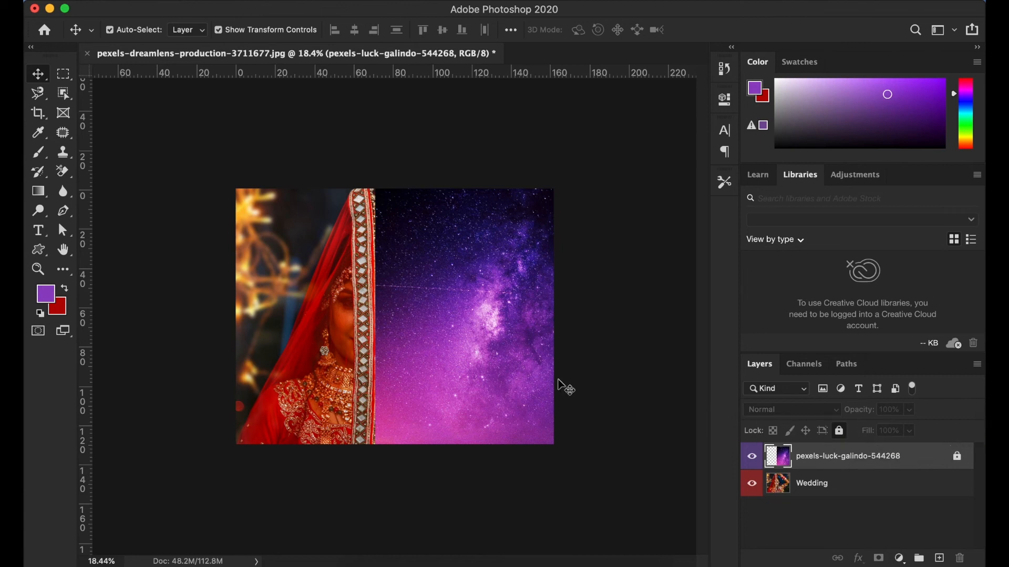
{"action": "left_click", "coordinate": [450, 268]}
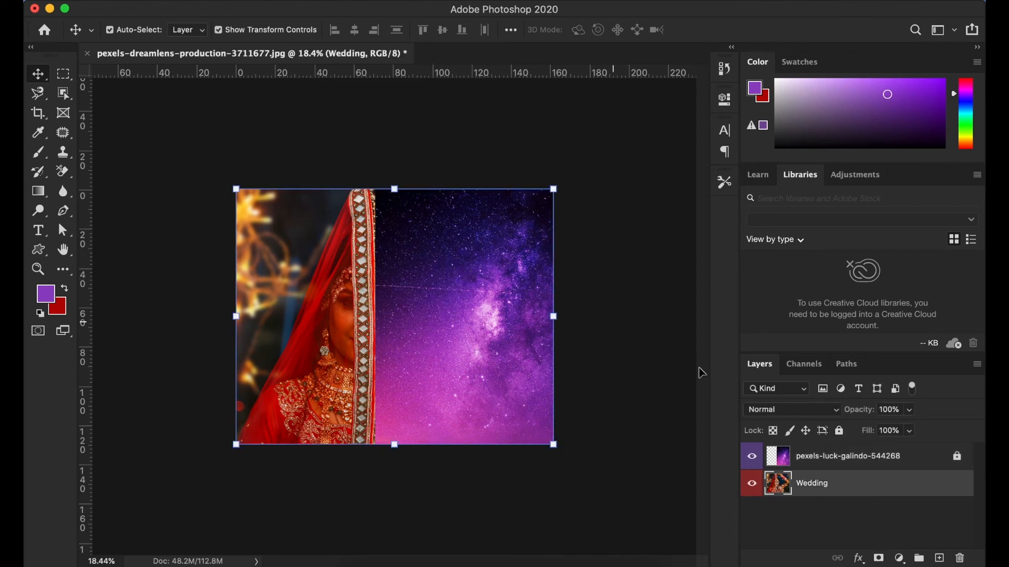
{"action": "left_click", "coordinate": [818, 465]}
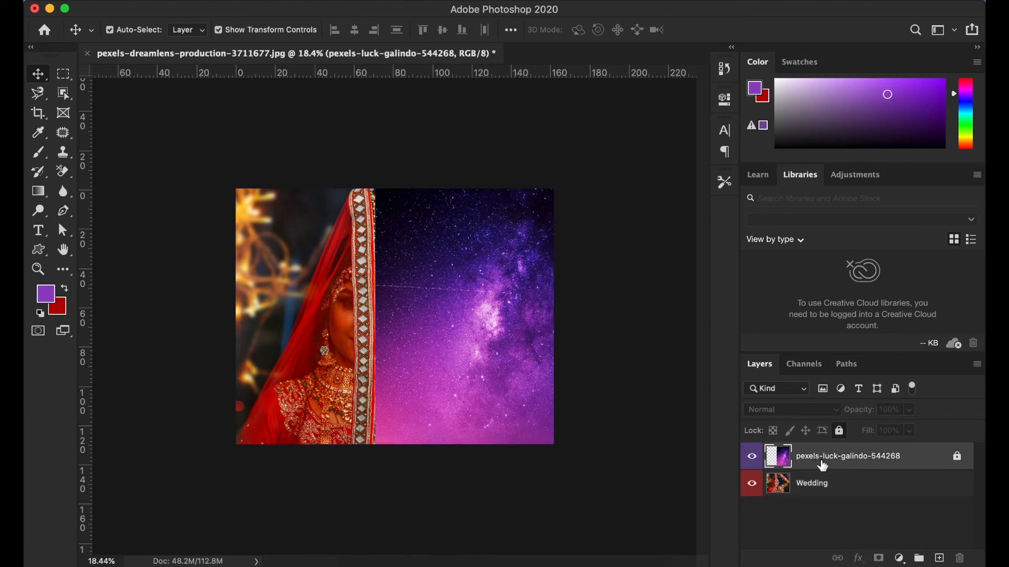
{"action": "left_click", "coordinate": [484, 311]}
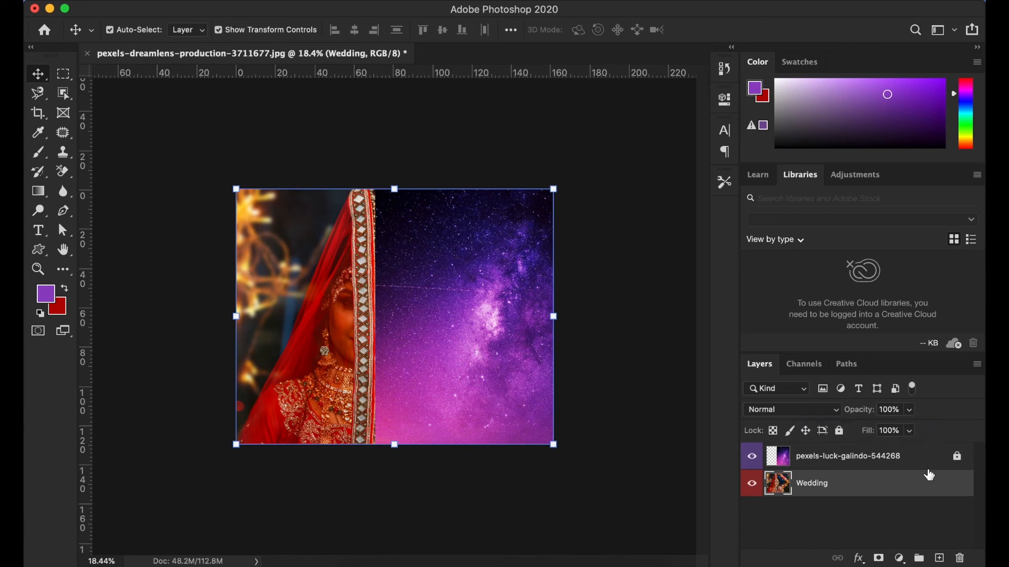
- Select the night-sky and Wedding layers together and set their blending mode to Dissolve
{"action": "left_click", "coordinate": [776, 409]}
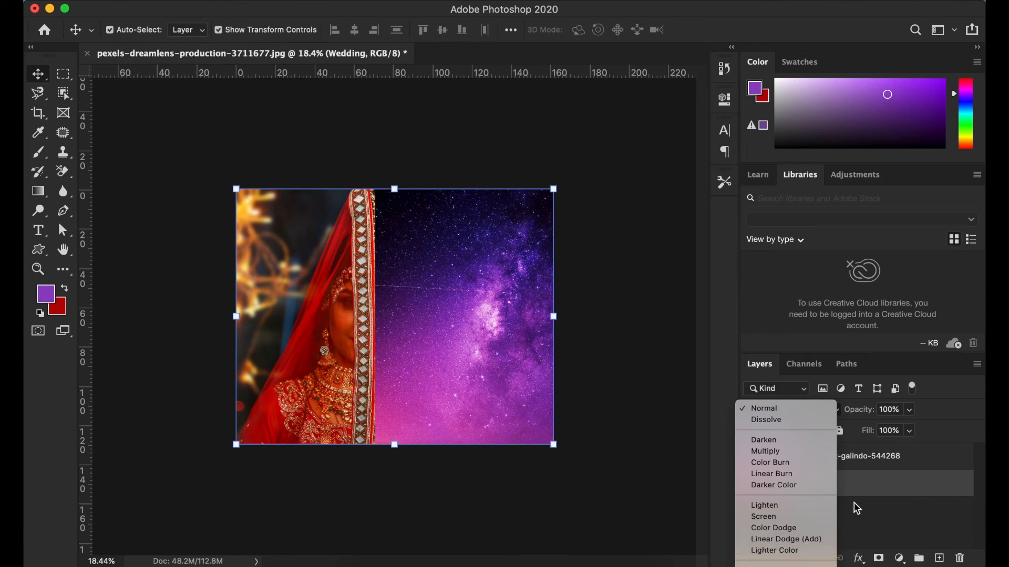
{"action": "left_click", "coordinate": [918, 518]}
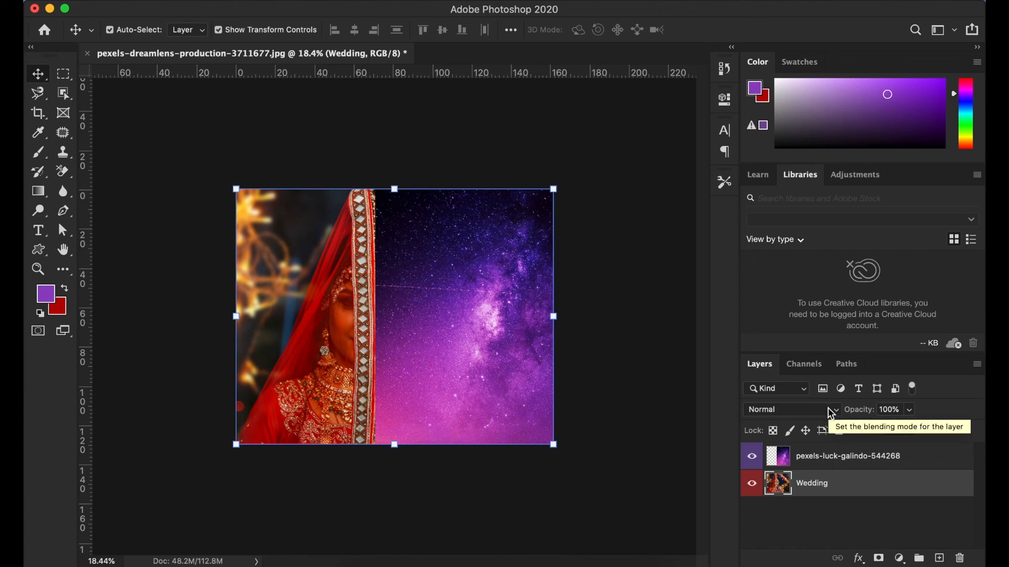
{"action": "left_click", "coordinate": [807, 466]}
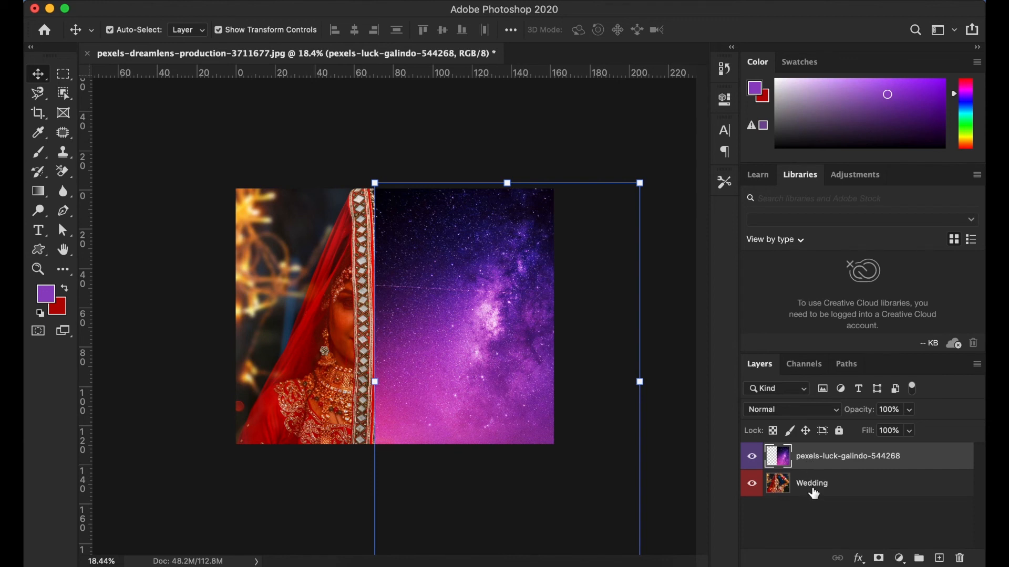
{"action": "left_click", "coordinate": [814, 487], "text": "shift"}
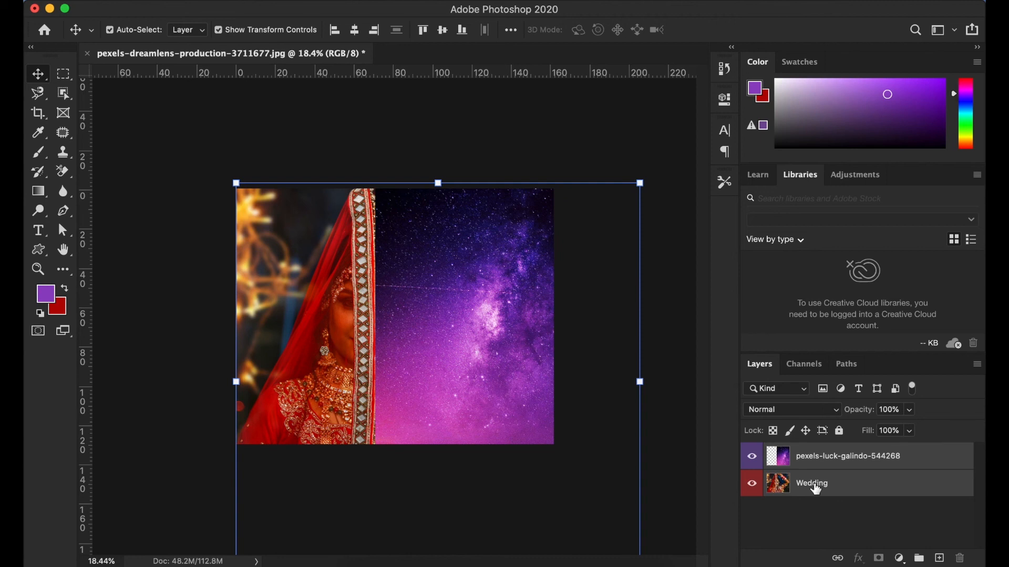
{"action": "left_click", "coordinate": [839, 419]}
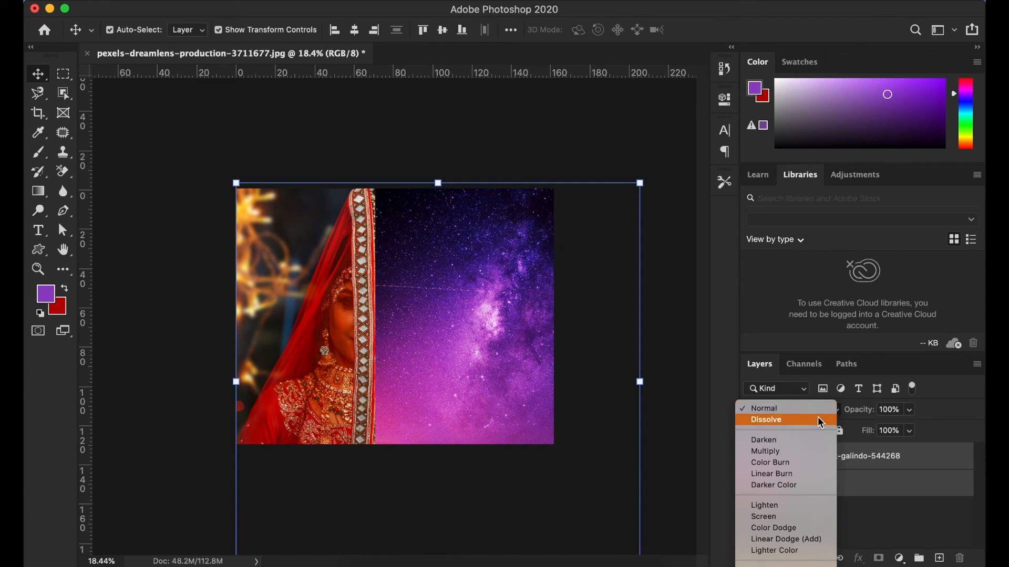
{"action": "left_click", "coordinate": [821, 423]}
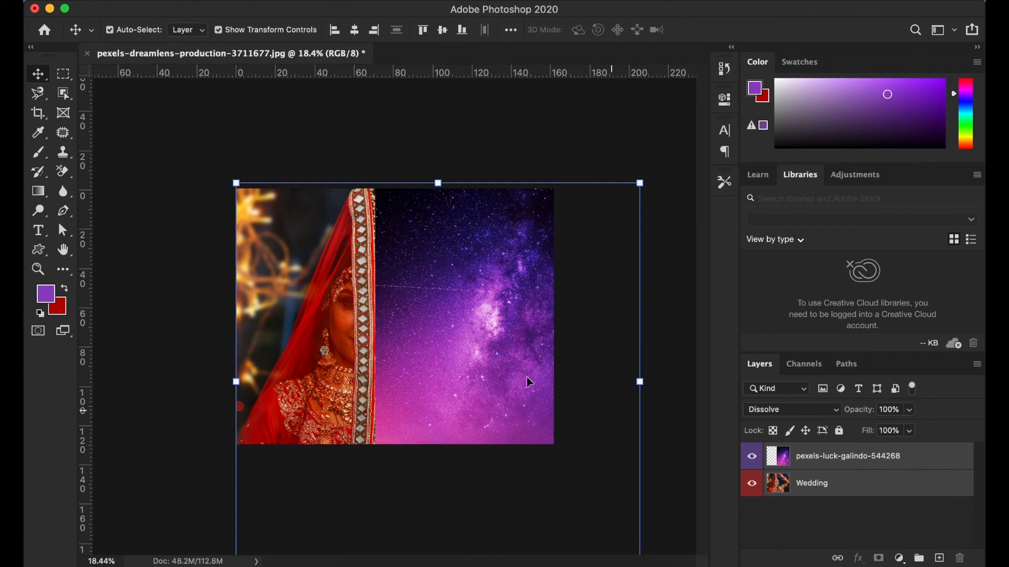
- Set the blending mode of both selected layers to Darken and examine the blend over the bride's face up close
{"action": "left_click", "coordinate": [827, 408]}
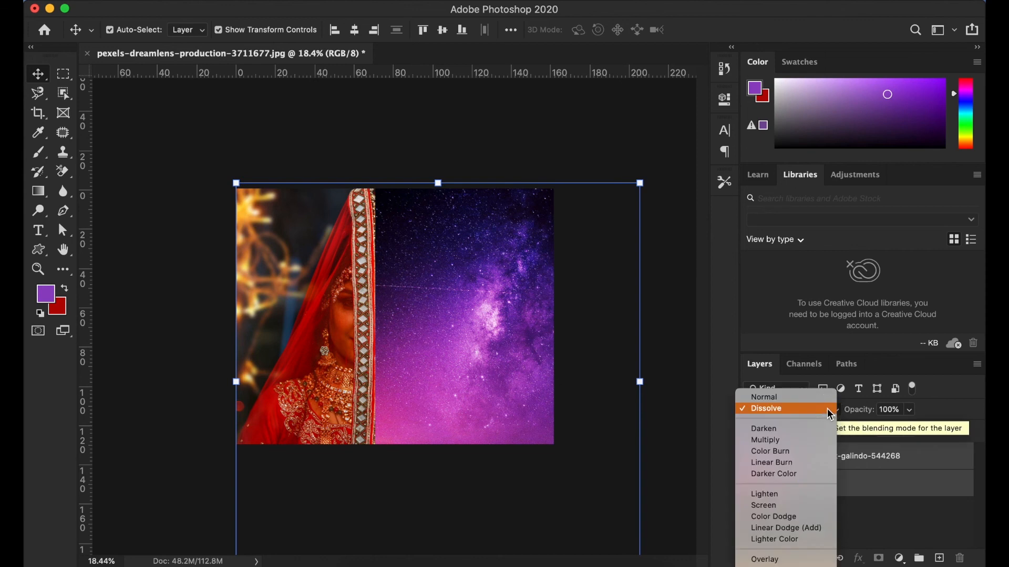
{"action": "left_click", "coordinate": [806, 429]}
{"action": "scroll", "coordinate": [402, 306], "scroll_direction": "up", "scroll_amount": 1}
{"action": "scroll", "coordinate": [402, 306], "scroll_direction": "up", "scroll_amount": 6}
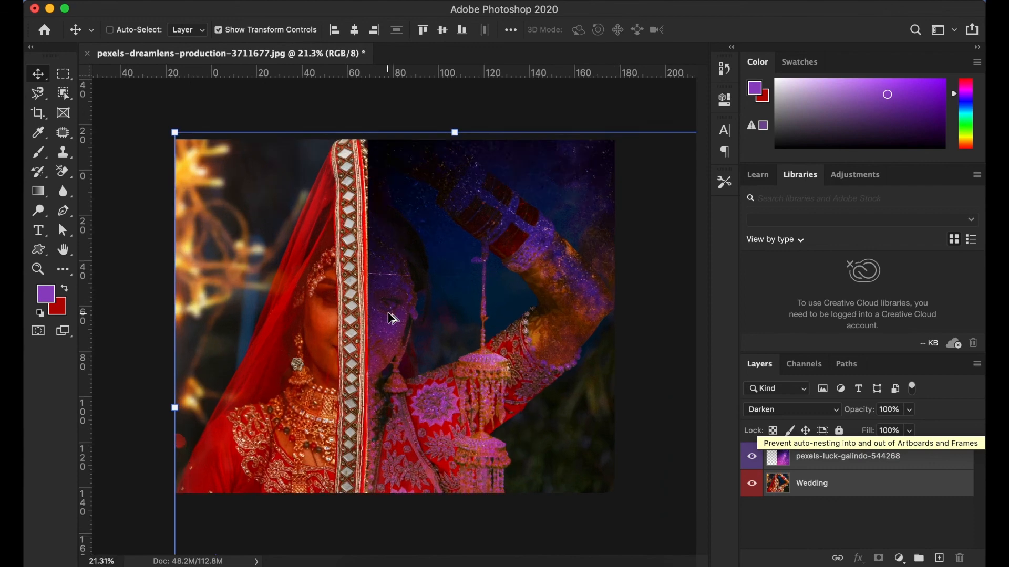
{"action": "scroll", "coordinate": [388, 315], "scroll_direction": "up", "scroll_amount": 4}
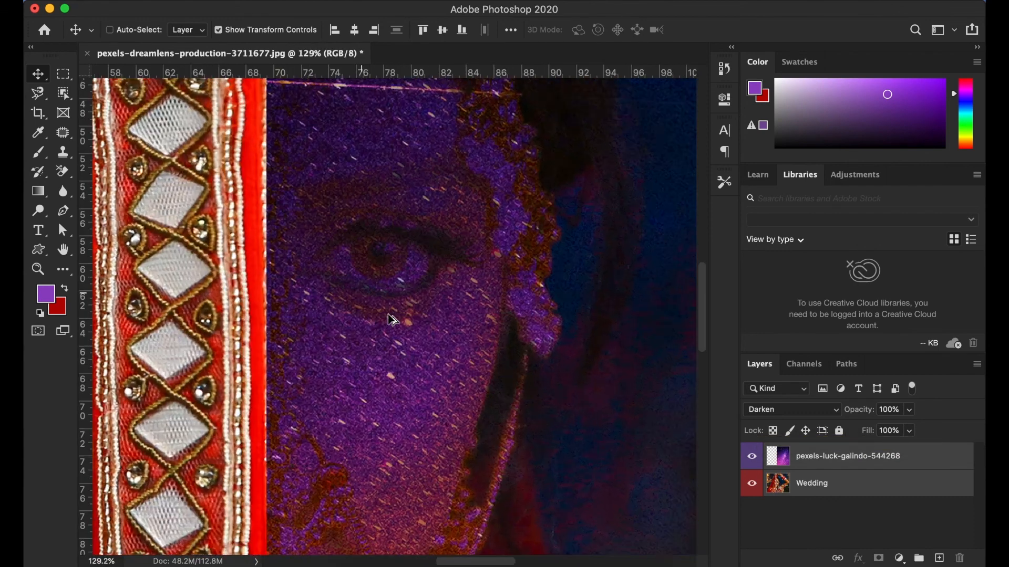
{"action": "scroll", "coordinate": [389, 316], "scroll_direction": "down", "scroll_amount": 4}
{"action": "scroll", "coordinate": [393, 320], "scroll_direction": "down", "scroll_amount": 5}
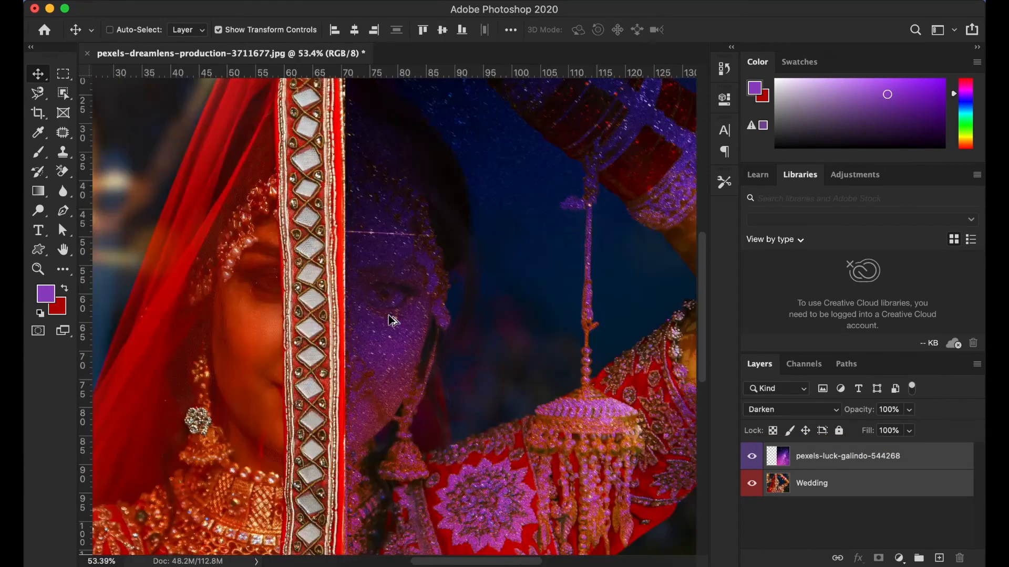
{"action": "scroll", "coordinate": [393, 321], "scroll_direction": "down", "scroll_amount": 2}
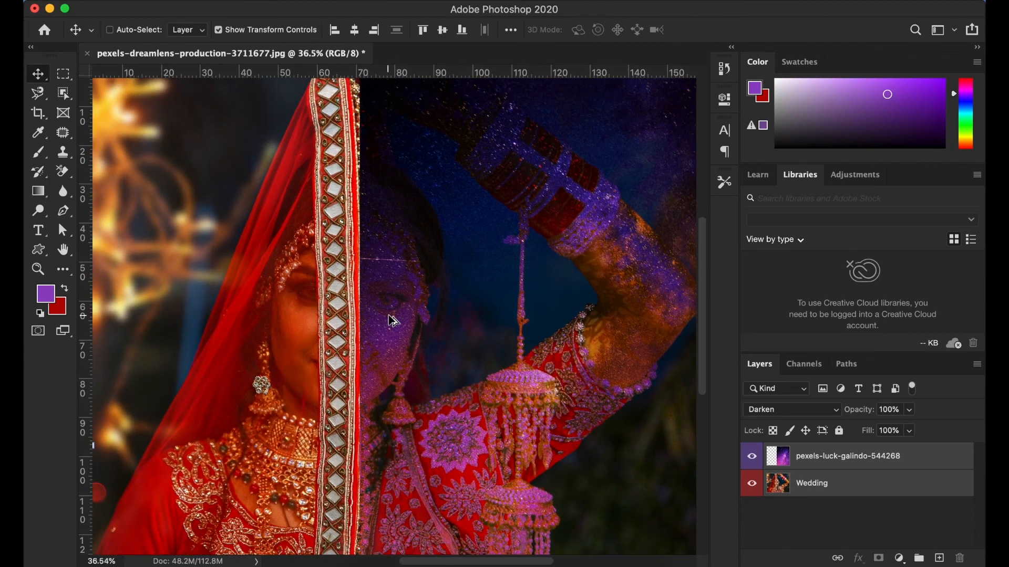
{"action": "scroll", "coordinate": [392, 321], "scroll_direction": "down", "scroll_amount": 1}
{"action": "key", "text": "super"}
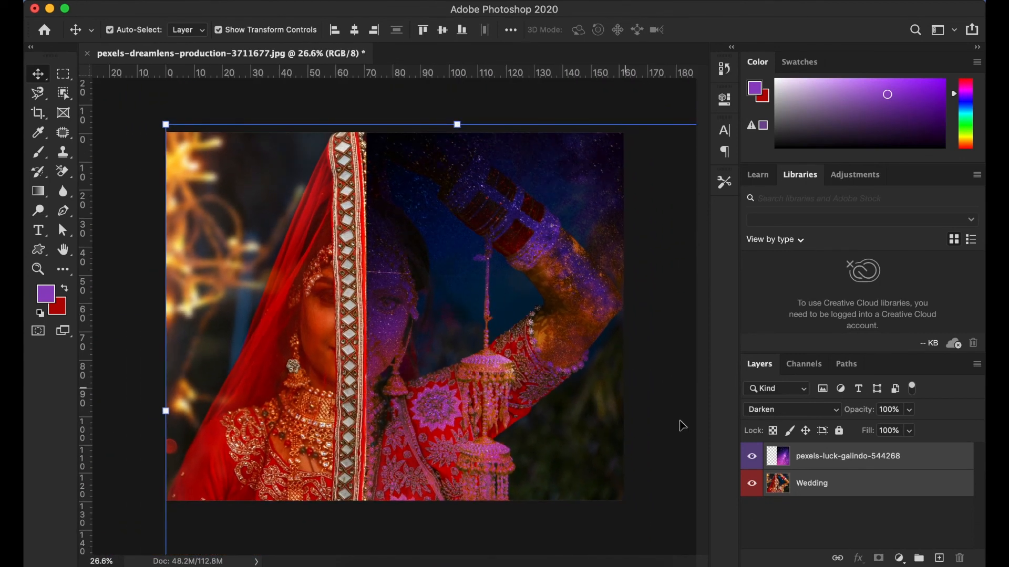
- Preview the lighten, contrast and comparative blending modes on the two selected layers, and set their blending mode to Color
{"action": "left_click", "coordinate": [827, 413]}
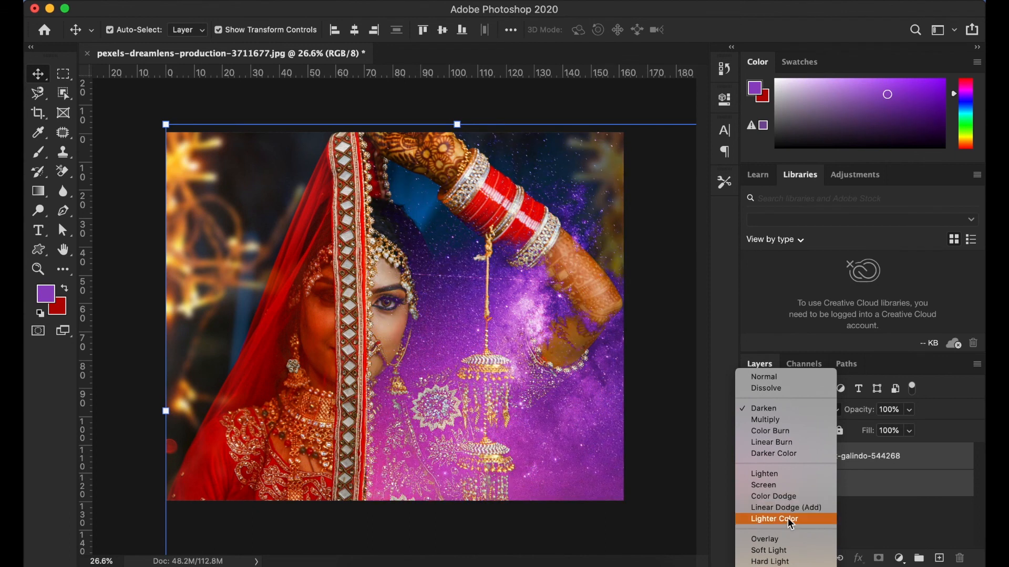
{"action": "scroll", "coordinate": [785, 528], "scroll_direction": "down", "scroll_amount": 3}
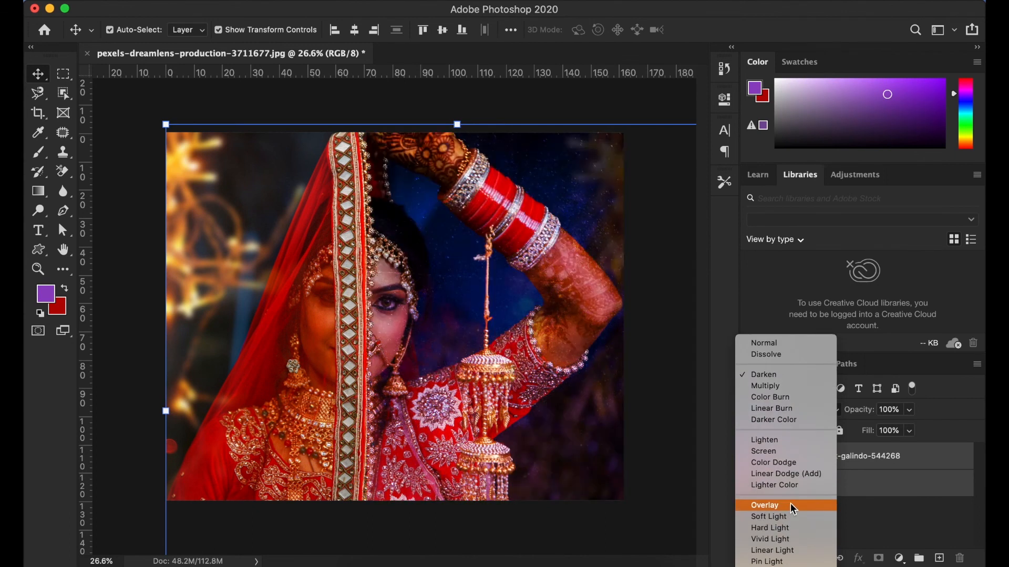
{"action": "scroll", "coordinate": [787, 518], "scroll_direction": "down", "scroll_amount": 2}
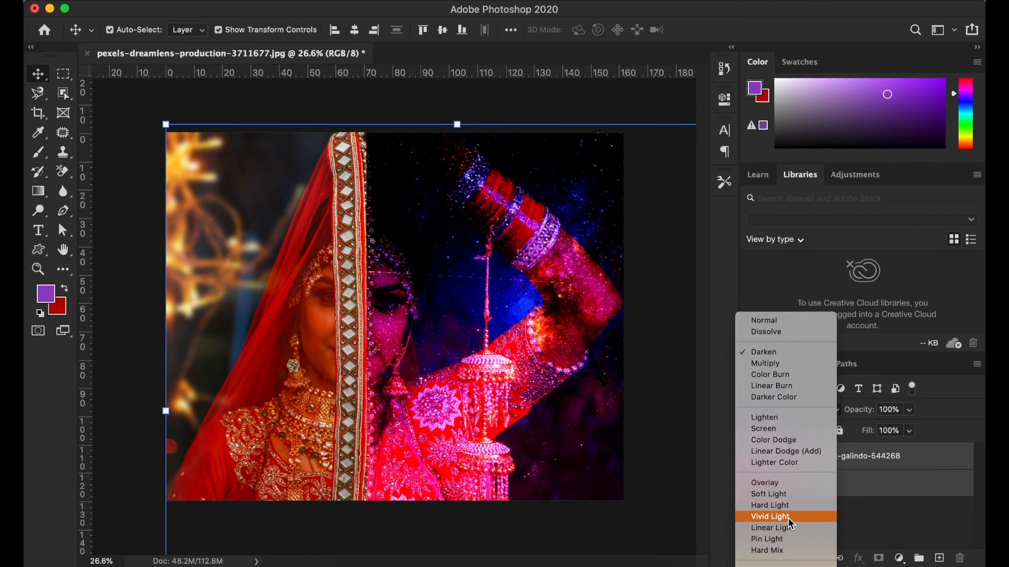
{"action": "scroll", "coordinate": [793, 490], "scroll_direction": "down", "scroll_amount": 3}
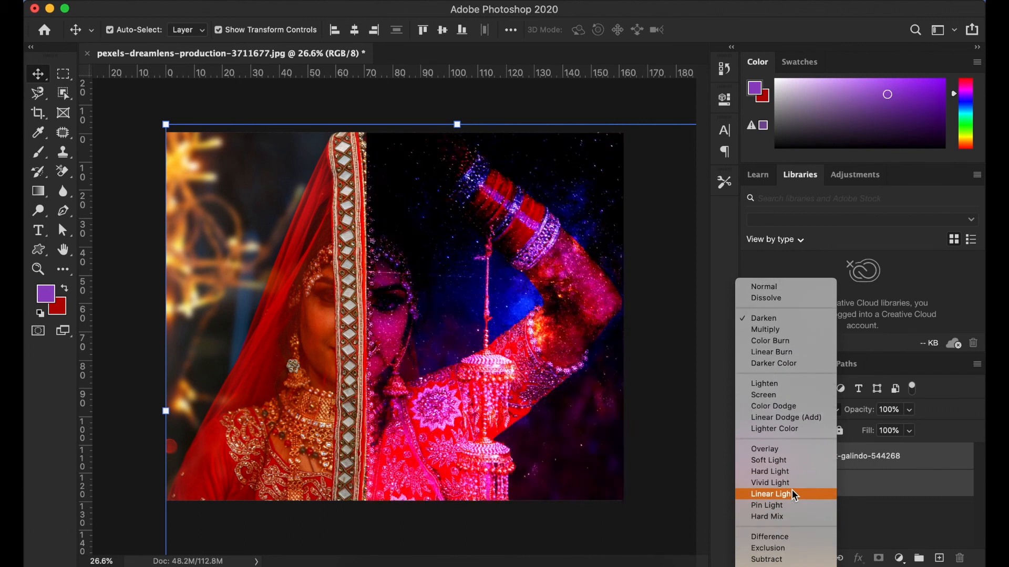
{"action": "scroll", "coordinate": [789, 510], "scroll_direction": "down", "scroll_amount": 2}
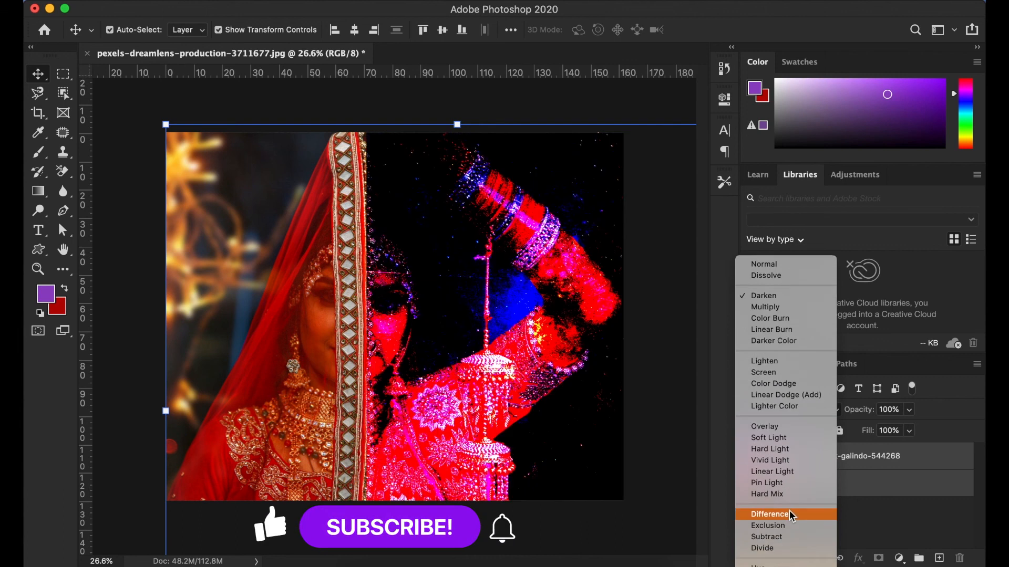
{"action": "scroll", "coordinate": [788, 526], "scroll_direction": "down", "scroll_amount": 1}
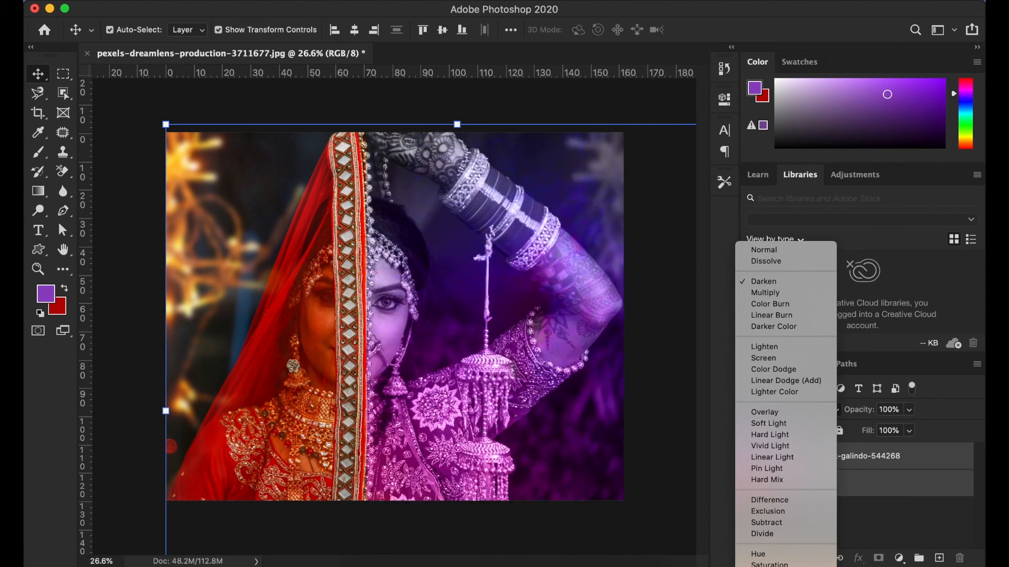
{"action": "left_click", "coordinate": [758, 566]}
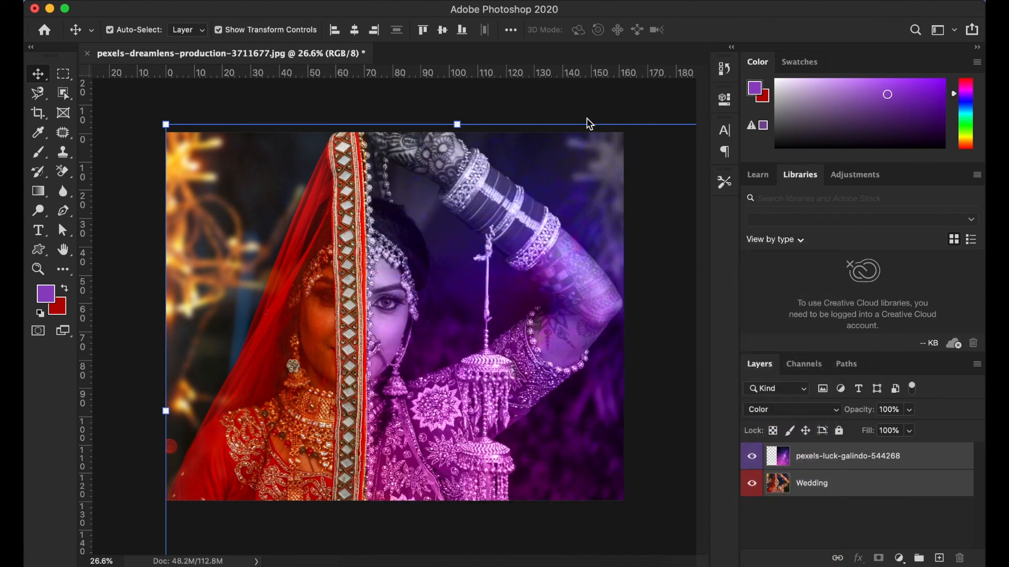
- Deselect both layers and examine the Color blend over the bride's face and jewelry up close and in full view
{"action": "left_click", "coordinate": [584, 106]}
{"action": "scroll", "coordinate": [420, 315], "scroll_direction": "up", "scroll_amount": 10}
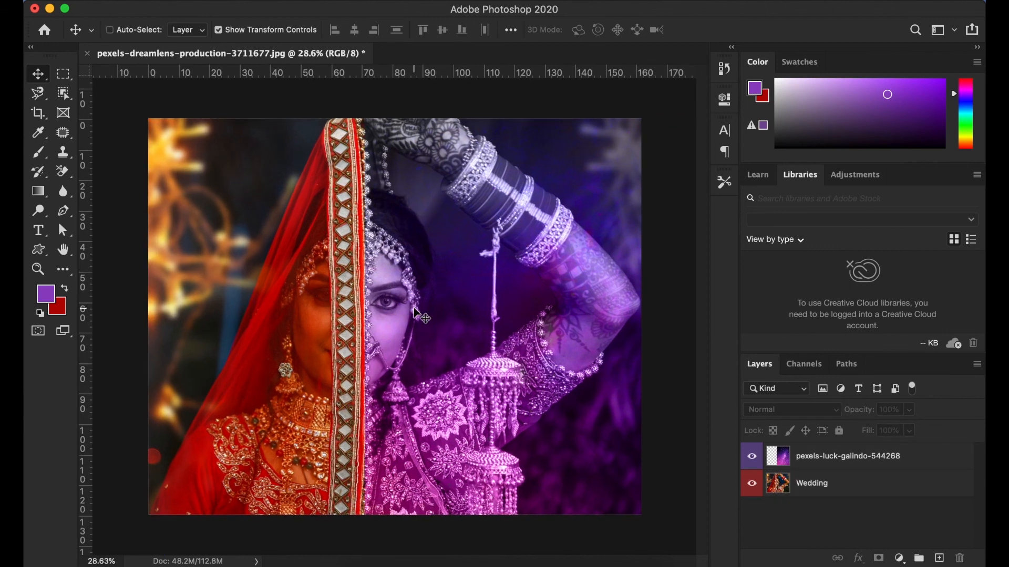
{"action": "scroll", "coordinate": [419, 314], "scroll_direction": "down", "scroll_amount": 7}
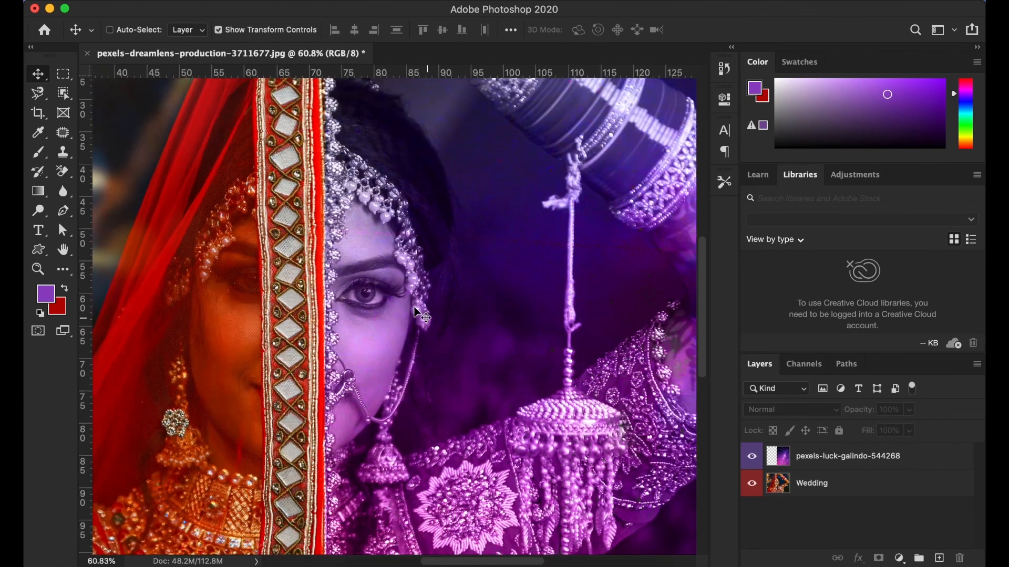
{"action": "scroll", "coordinate": [419, 314], "scroll_direction": "down", "scroll_amount": 1}
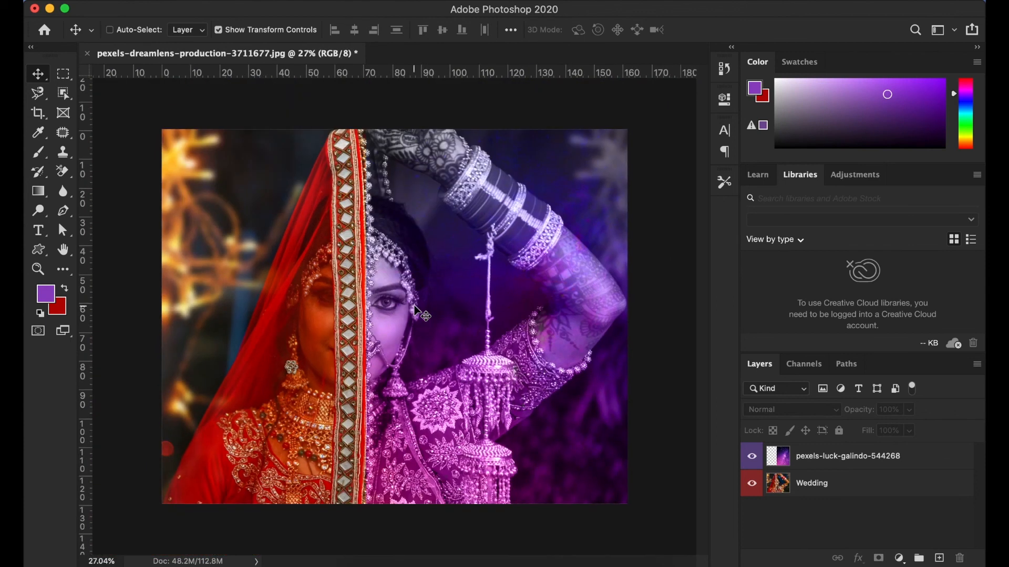
{"action": "scroll", "coordinate": [427, 261], "scroll_direction": "down", "scroll_amount": 3}
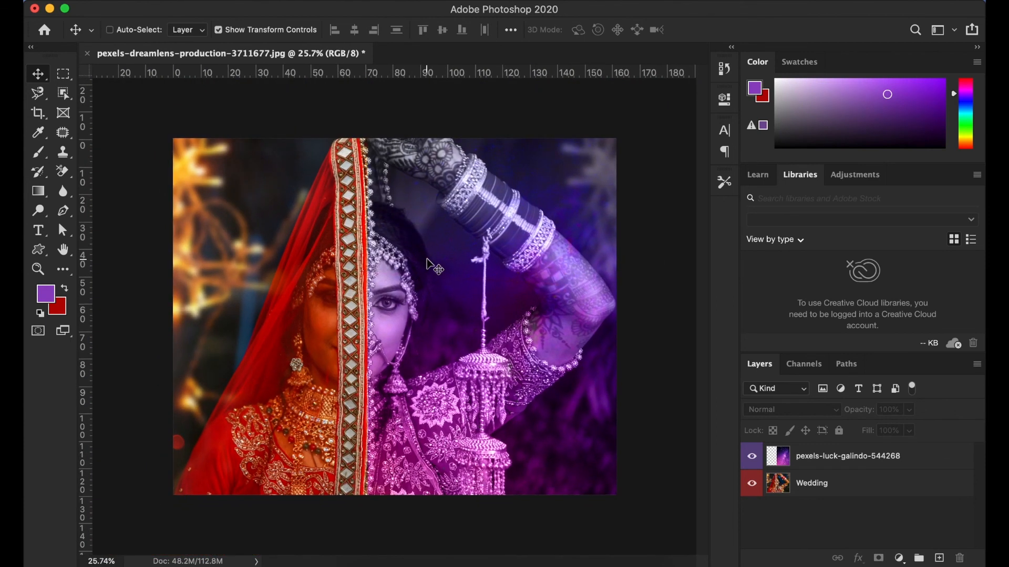
{"action": "scroll", "coordinate": [434, 267], "scroll_direction": "up", "scroll_amount": 1}
{"action": "key", "text": "super"}
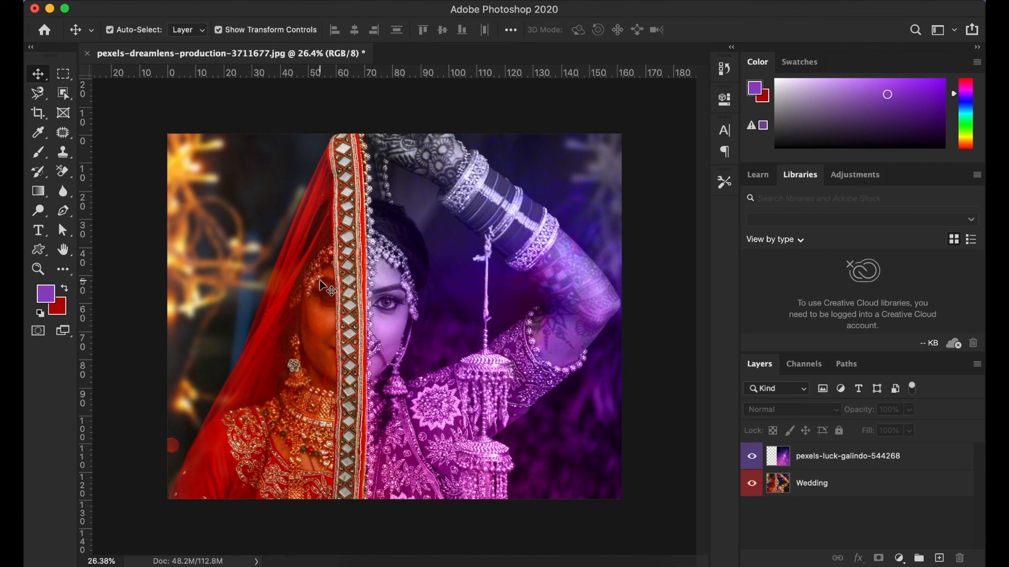
- Select the night-sky layer to inspect how its bounds extend past the photo, and clear the layer selection
{"action": "left_click", "coordinate": [813, 455]}
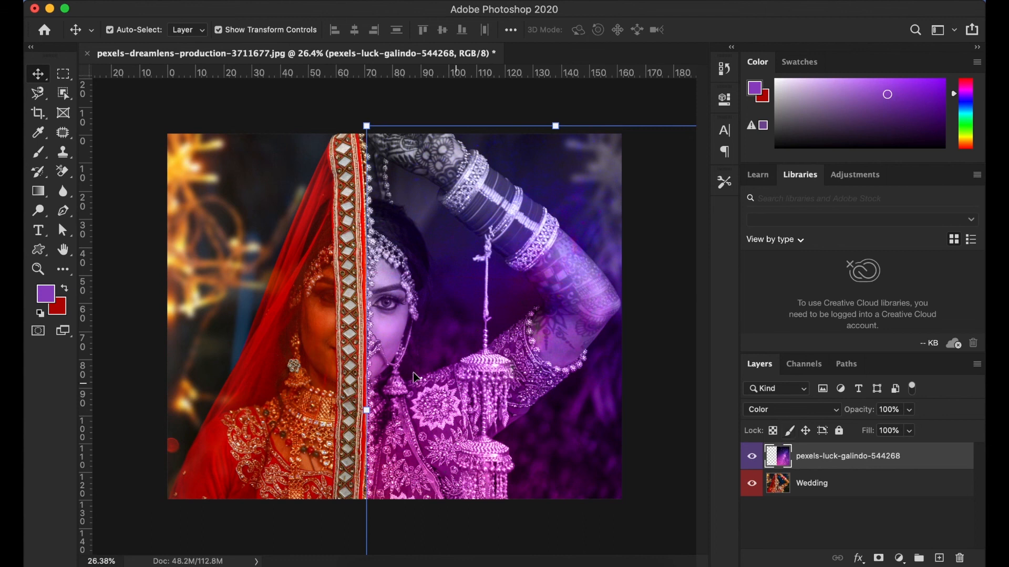
{"action": "scroll", "coordinate": [415, 377], "scroll_direction": "down", "scroll_amount": 1}
{"action": "scroll", "coordinate": [411, 370], "scroll_direction": "down", "scroll_amount": 3}
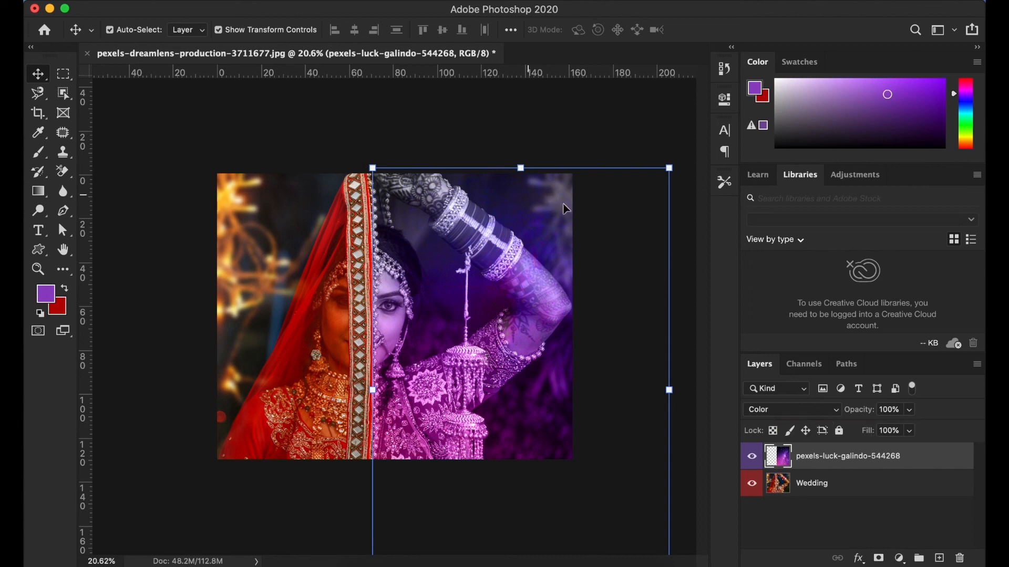
{"action": "left_click", "coordinate": [446, 125]}
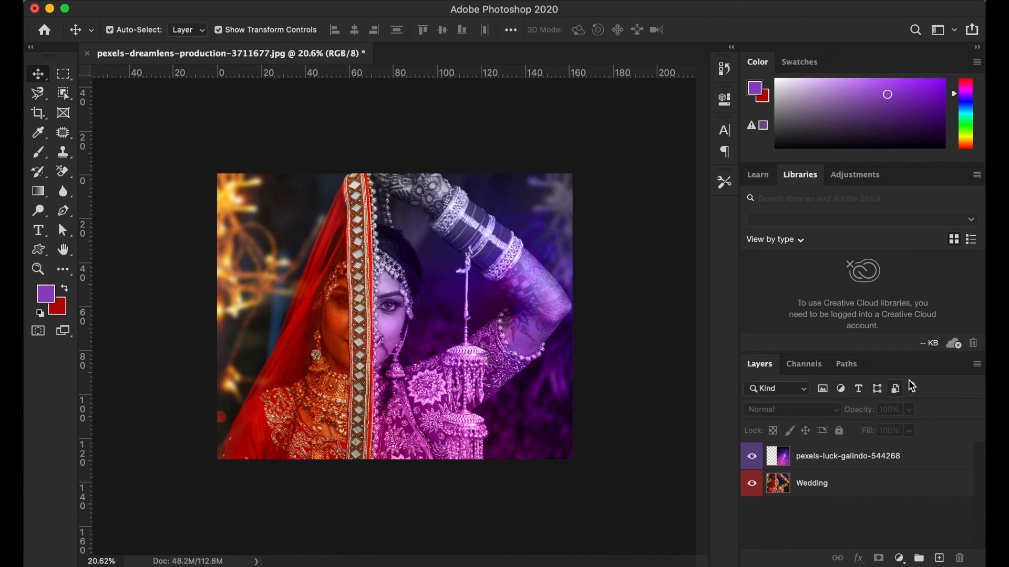
- Try filtering the layer list by Name, Effect, Mode and Attribute in turn
{"action": "left_click", "coordinate": [796, 391]}
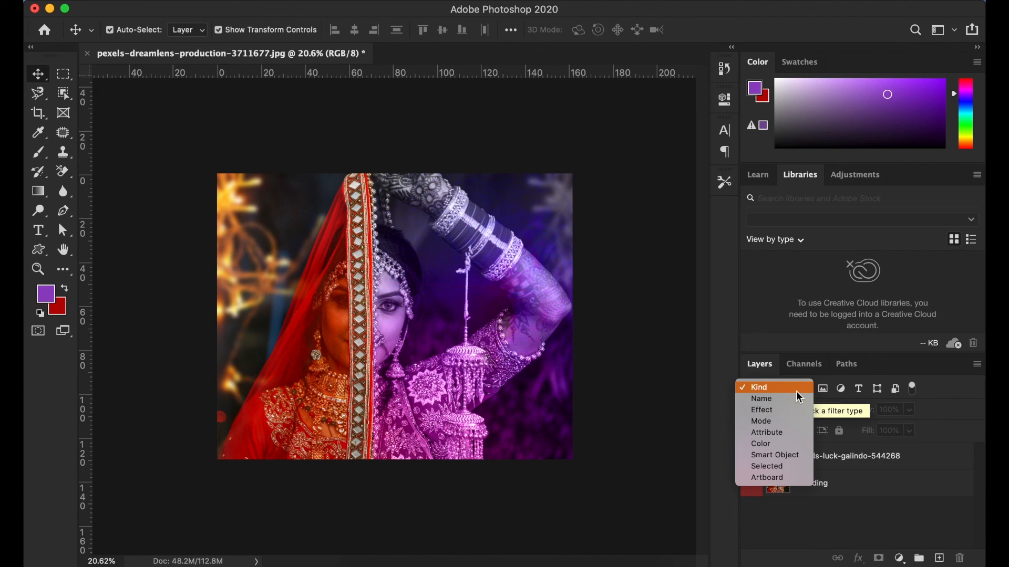
{"action": "left_click", "coordinate": [787, 398]}
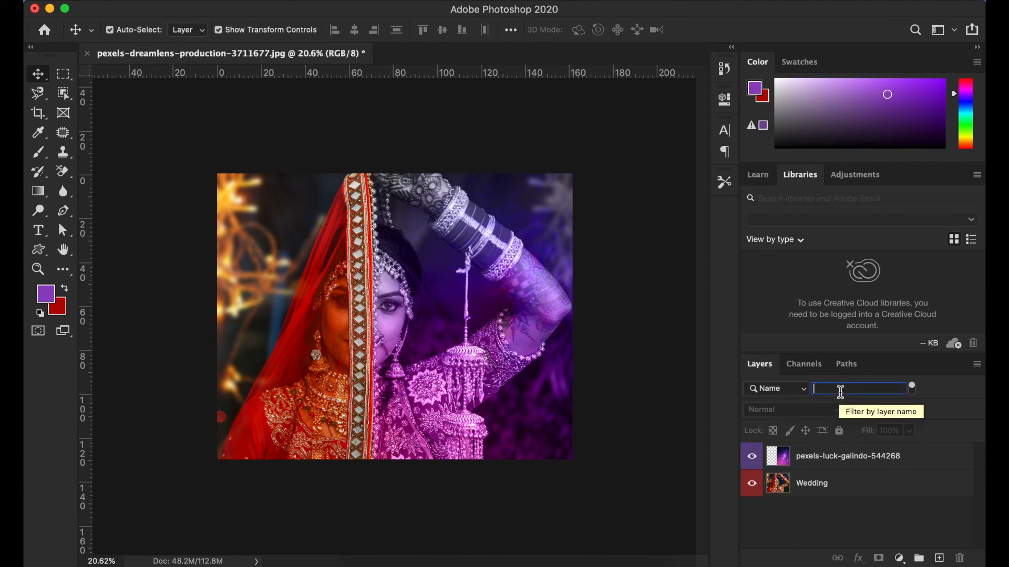
{"action": "left_click", "coordinate": [800, 391]}
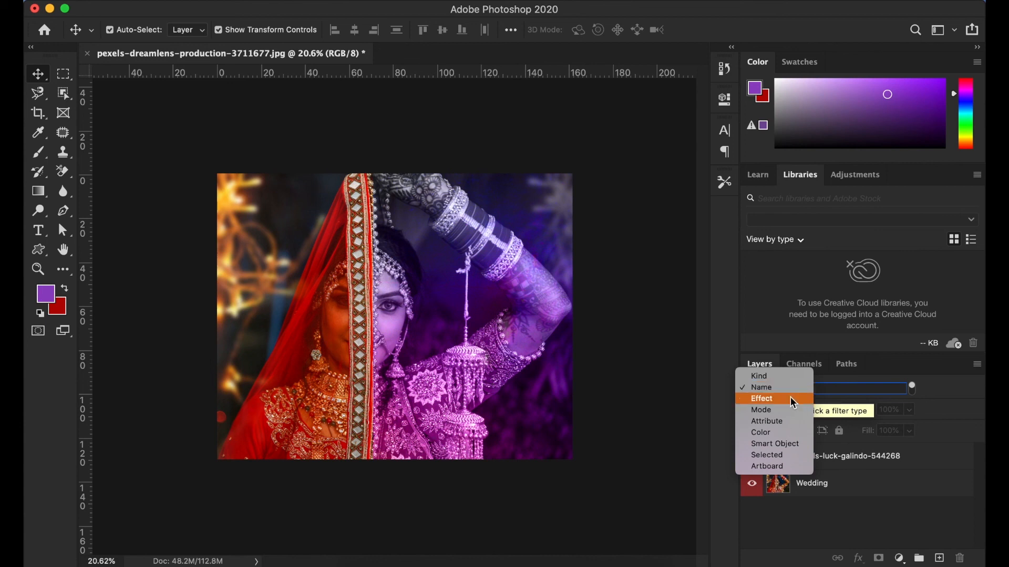
{"action": "left_click", "coordinate": [788, 398]}
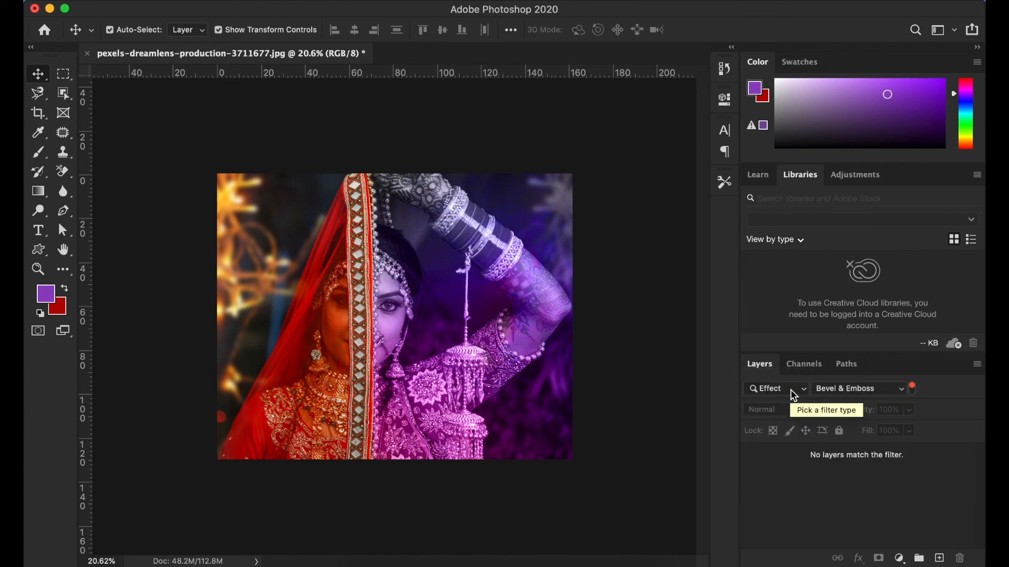
{"action": "left_click", "coordinate": [791, 391]}
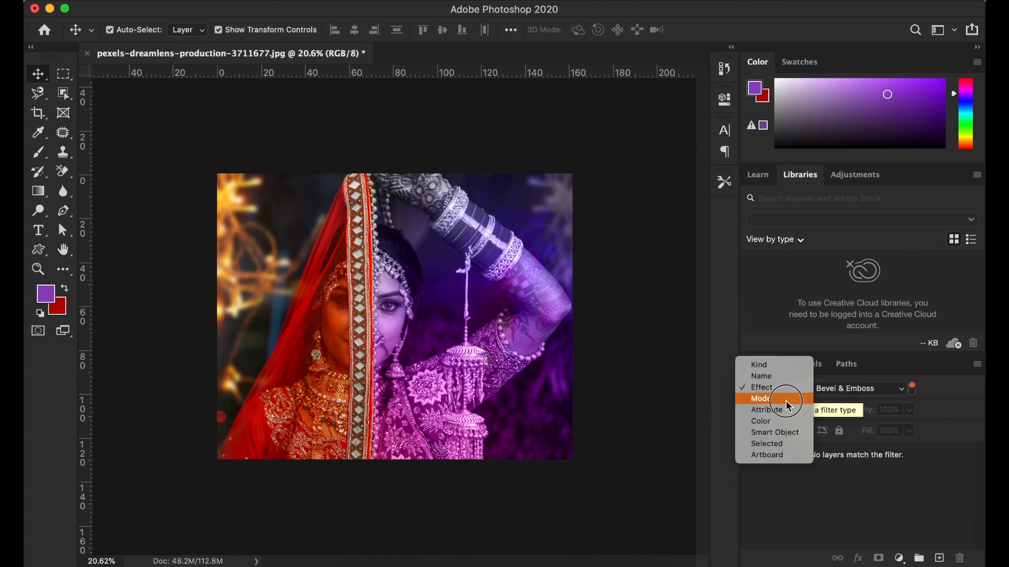
{"action": "left_click", "coordinate": [786, 400]}
{"action": "left_click", "coordinate": [791, 390]}
{"action": "left_click", "coordinate": [786, 399]}
- Switch the layer filter type to Name and return it to Kind
{"action": "left_click", "coordinate": [789, 390]}
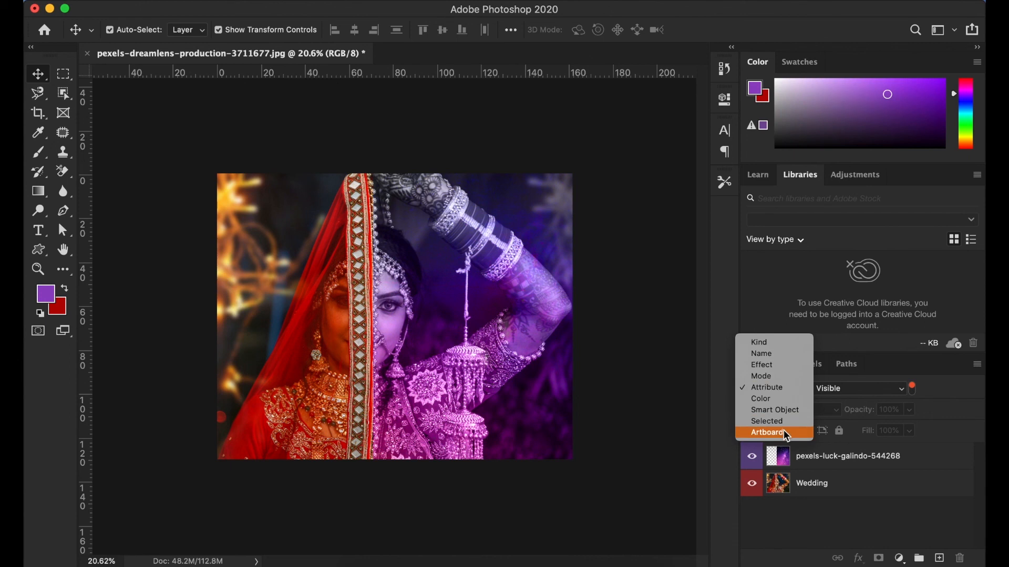
{"action": "left_click", "coordinate": [777, 352]}
{"action": "left_click", "coordinate": [784, 389]}
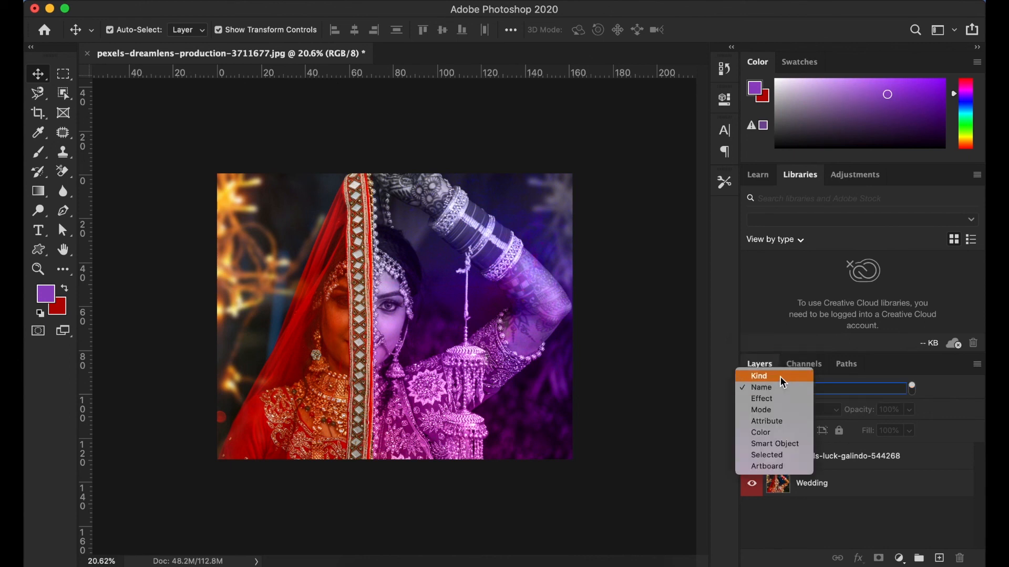
{"action": "left_click", "coordinate": [779, 376]}
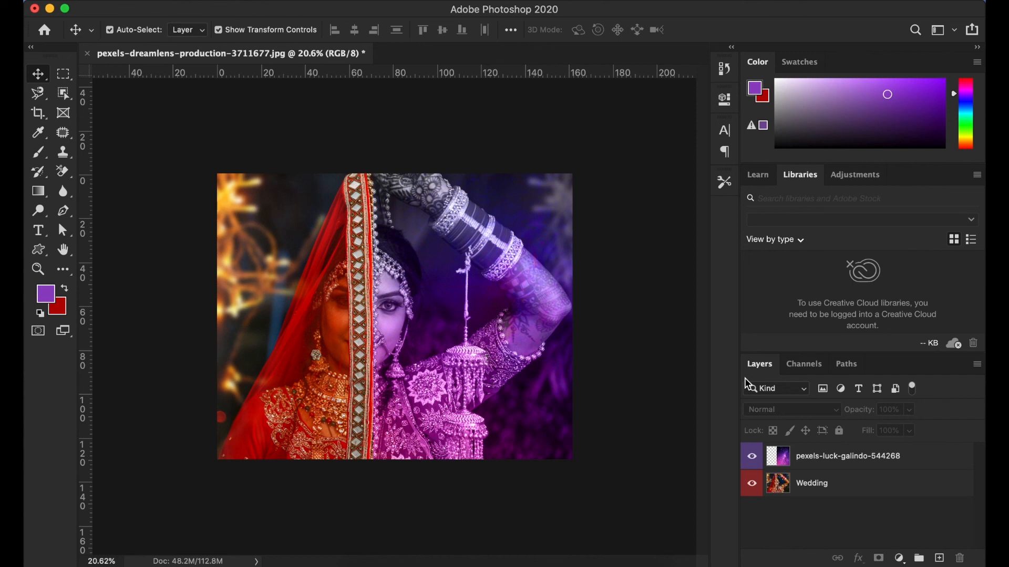
- Select the night-sky layer, view its complete outline around the canvas, and deselect it
{"action": "left_click", "coordinate": [809, 469]}
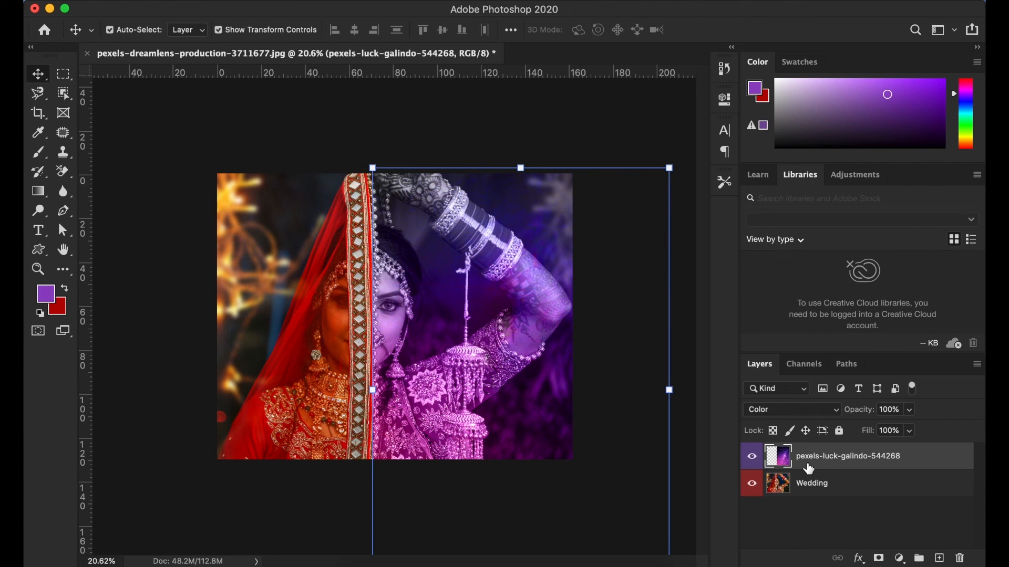
{"action": "key", "text": "super+minus"}
{"action": "scroll", "coordinate": [497, 301], "scroll_direction": "down", "scroll_amount": 1}
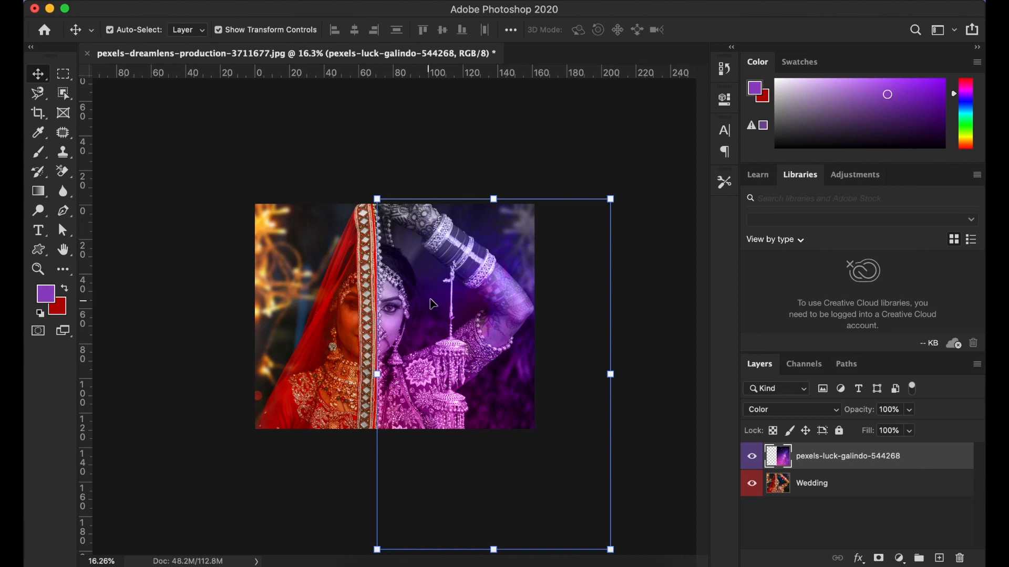
{"action": "left_click", "coordinate": [450, 144]}
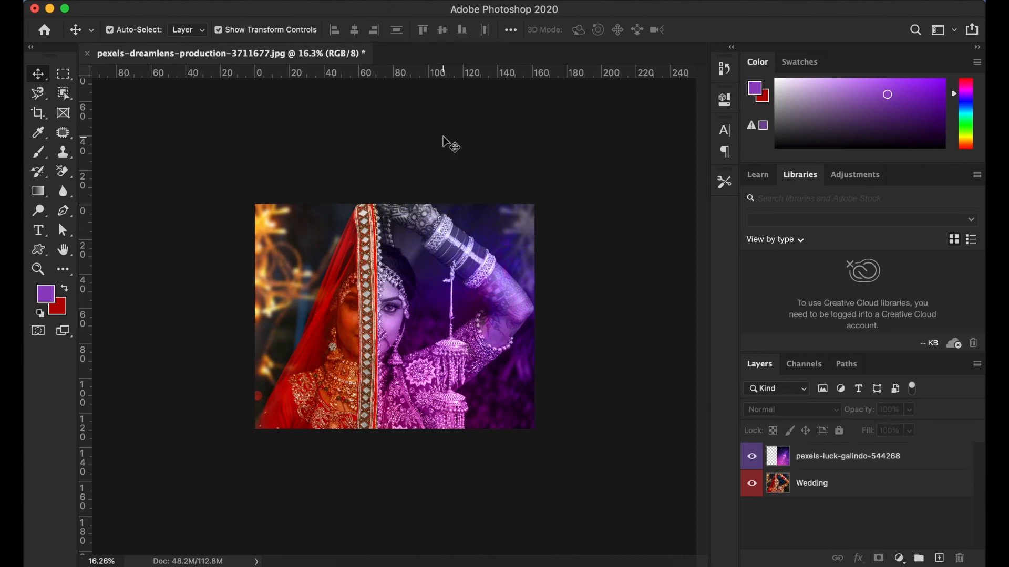